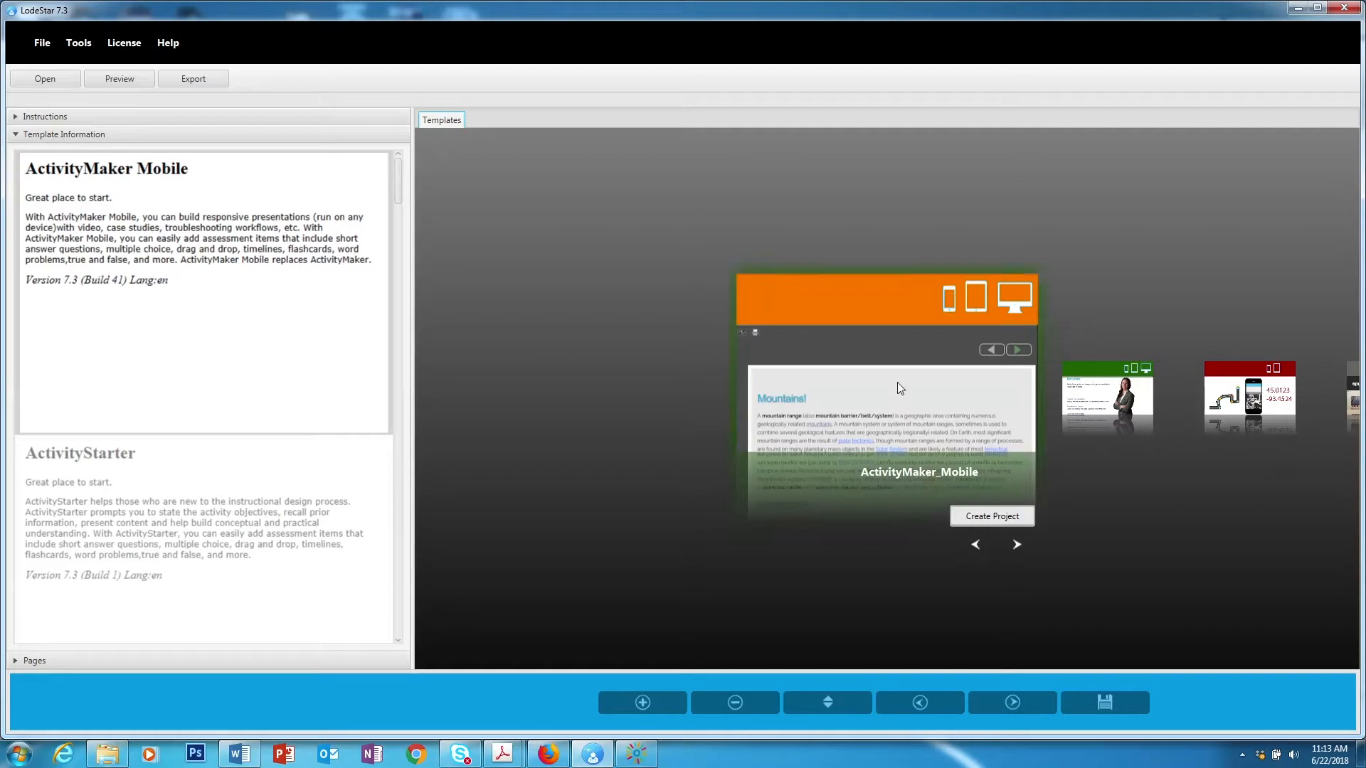
# Create a project titled "Course Design" from the ActivityMaker_Mobile template
pyautogui.click(883, 379)
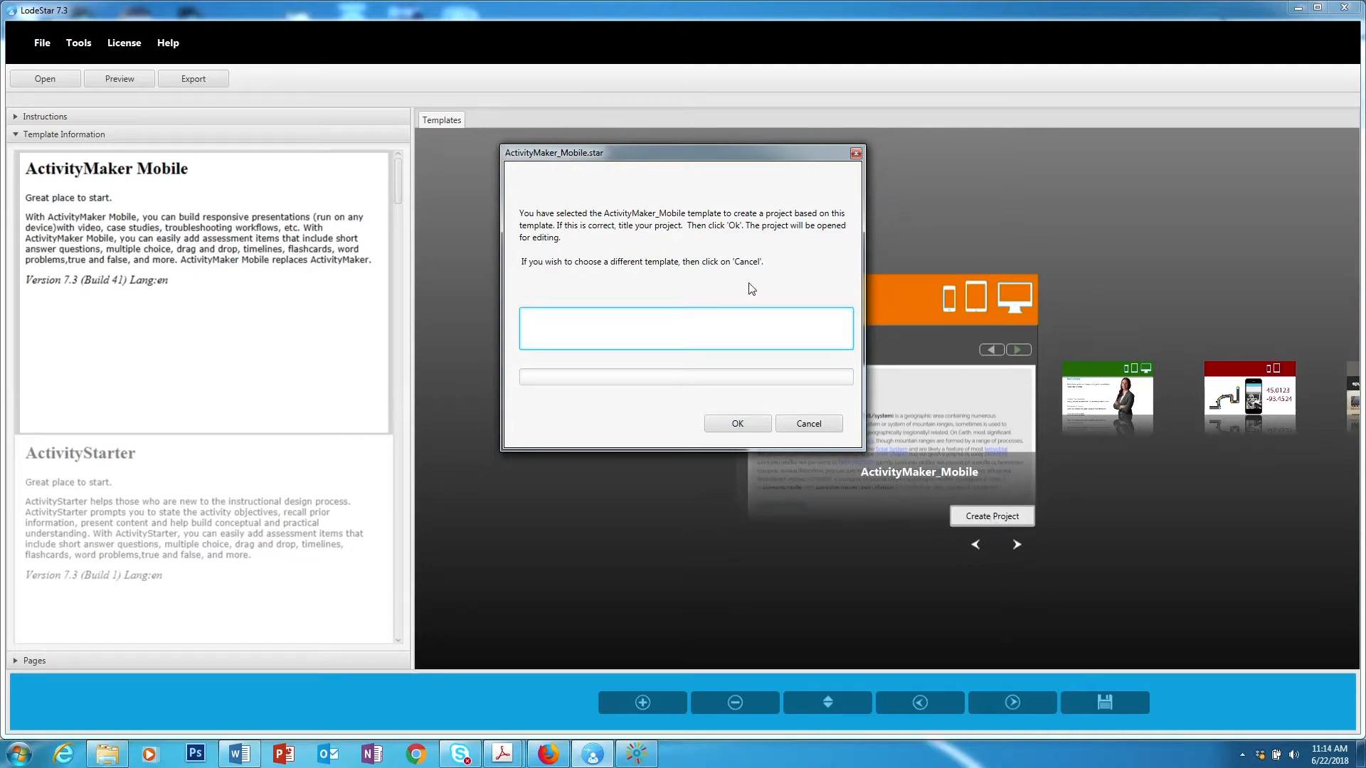
pyautogui.write('course Design')
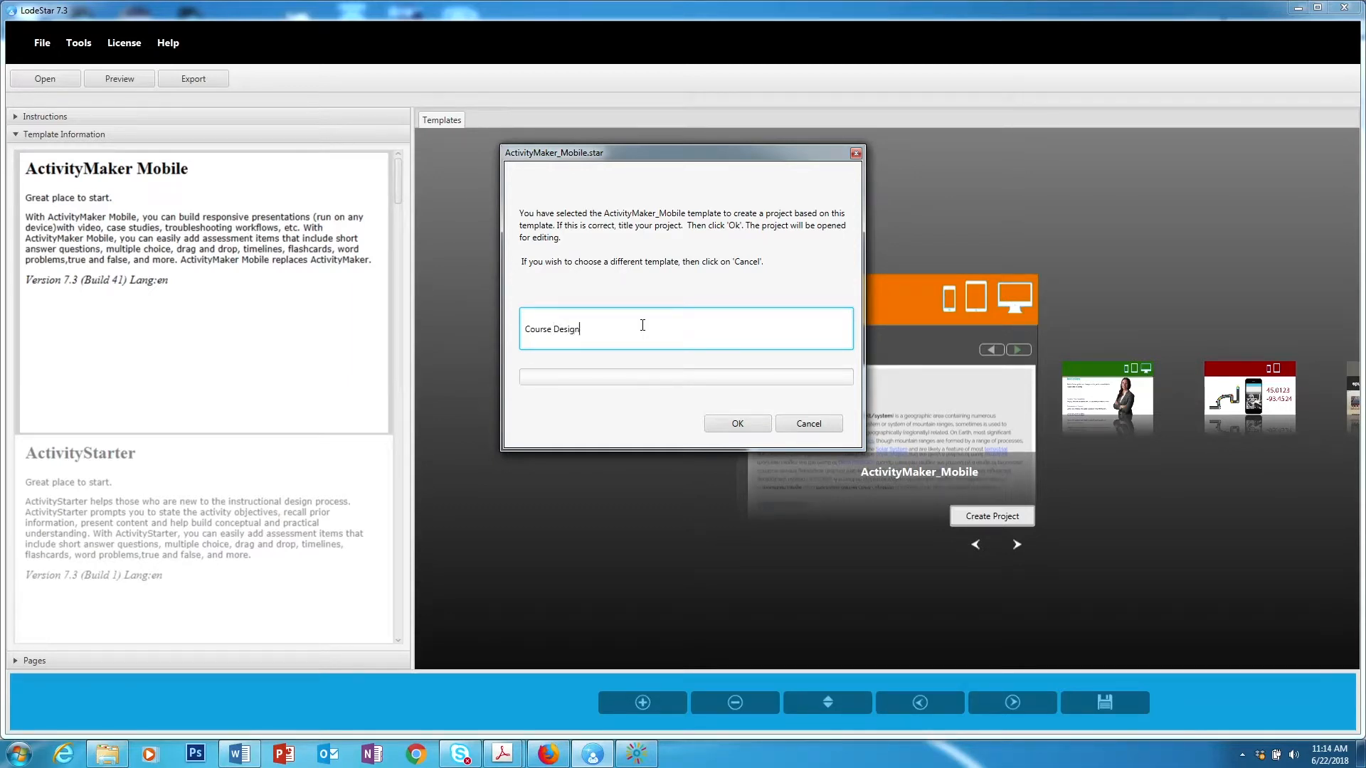
pyautogui.click(736, 427)
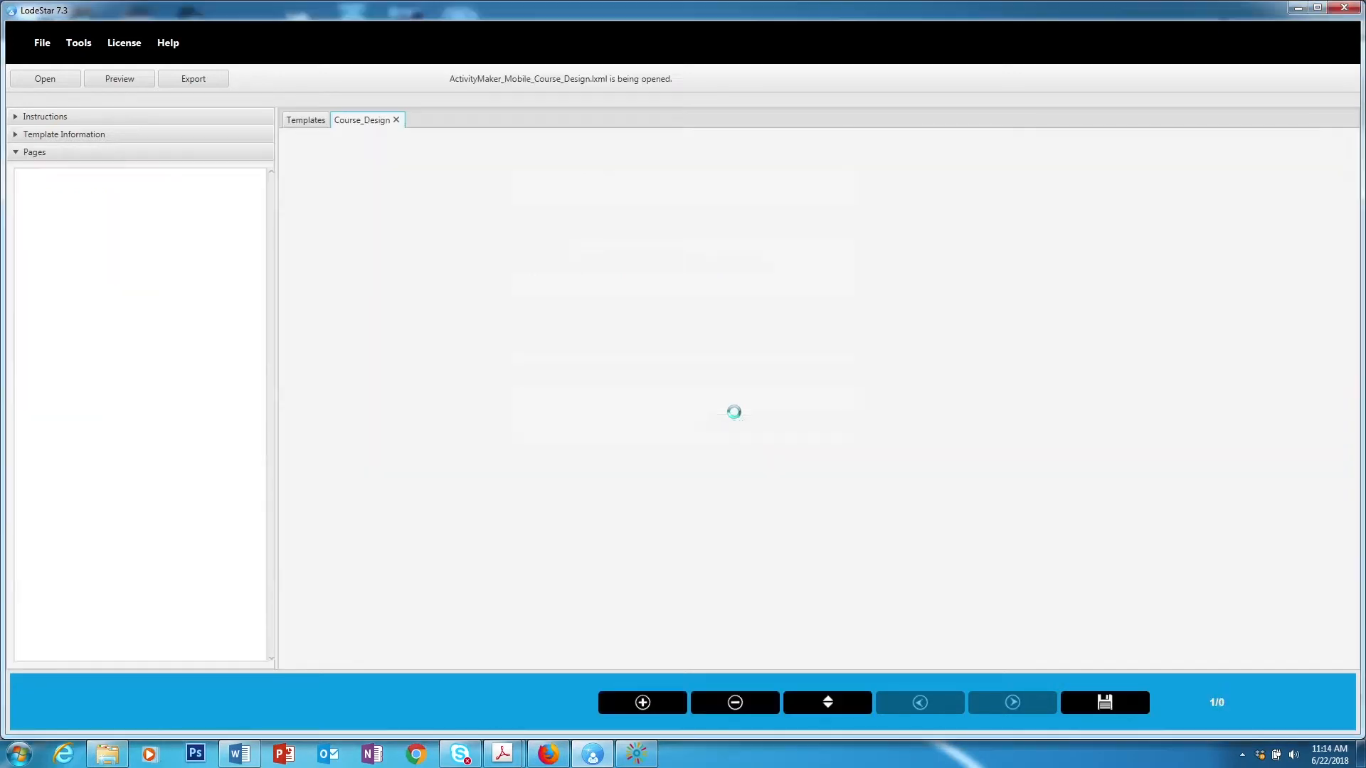
pyautogui.click(551, 277)
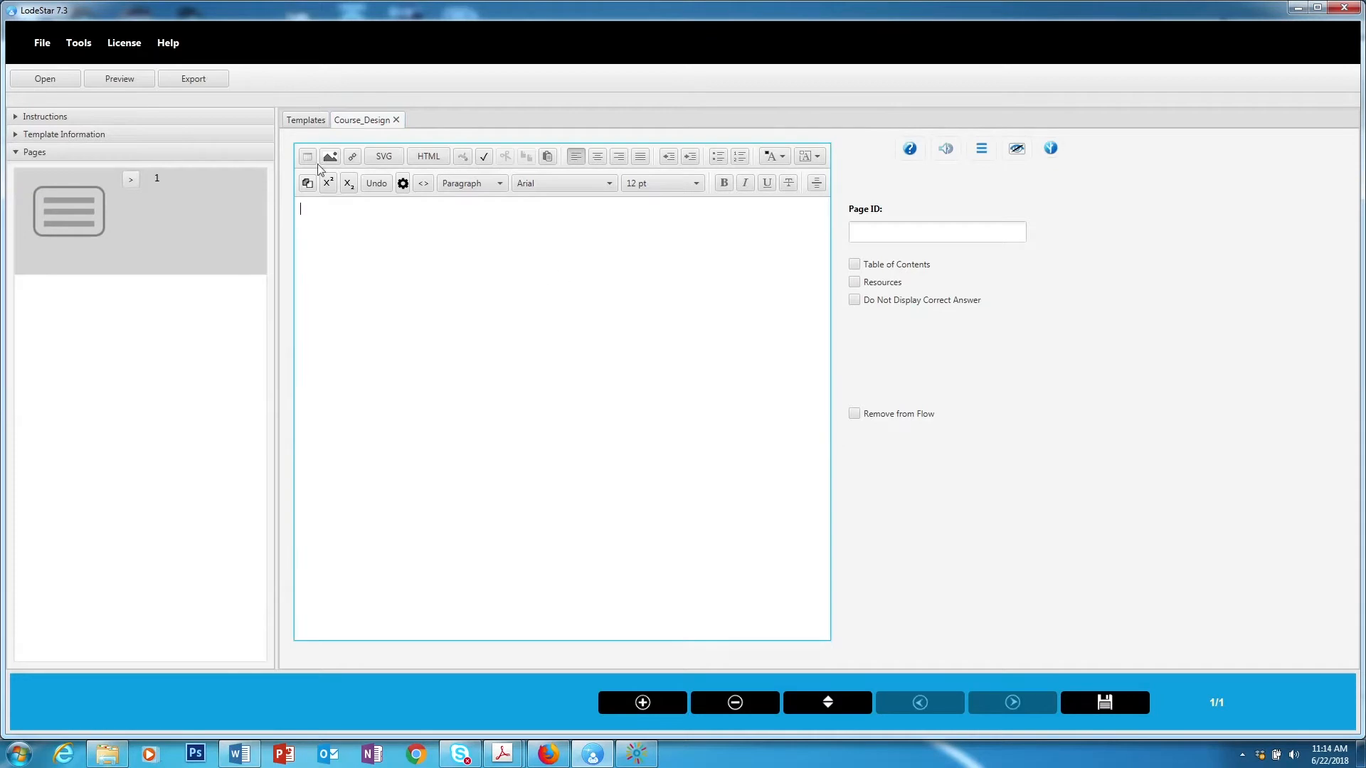
# Look through the available page types for page 1, keeping it a Text page
pyautogui.click(131, 181)
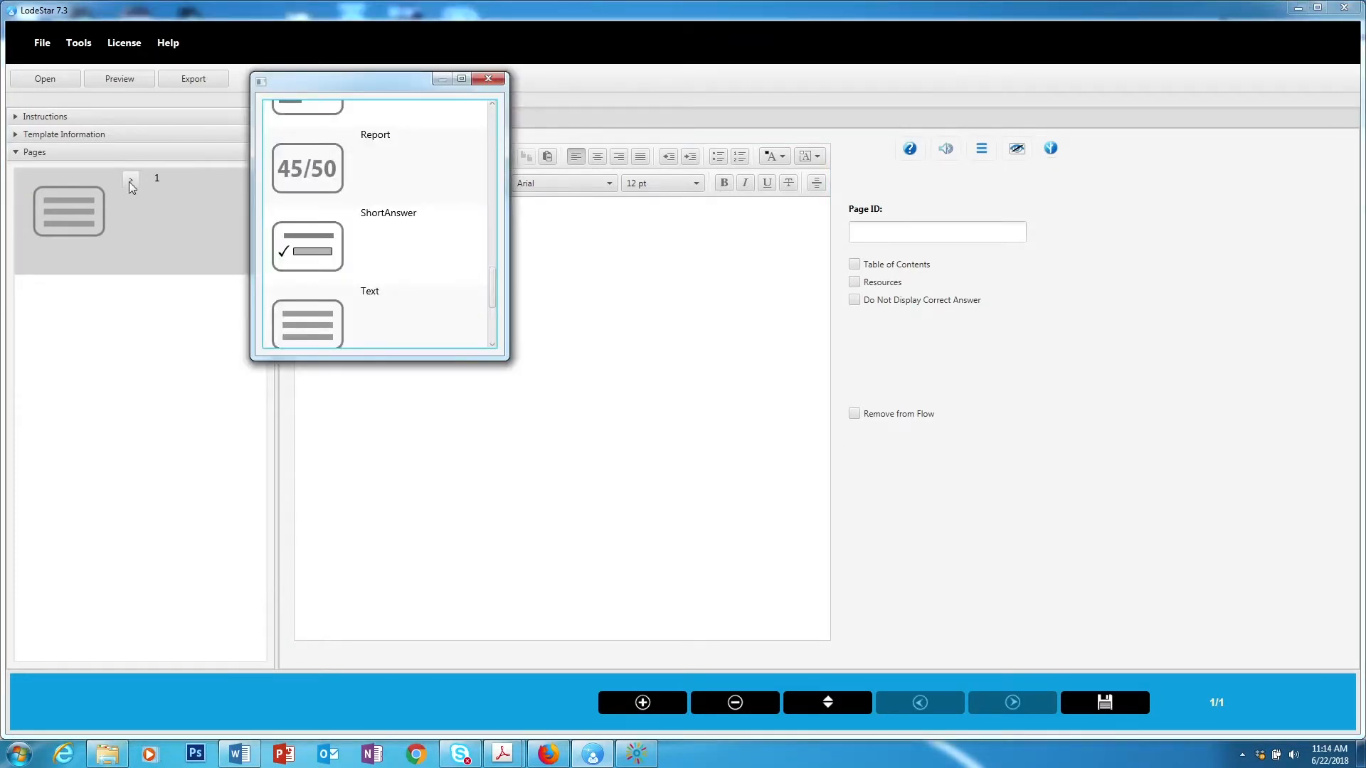
pyautogui.moveTo(495, 315)
pyautogui.mouseDown()
pyautogui.moveTo(494, 230)
pyautogui.moveTo(498, 306)
pyautogui.mouseUp()
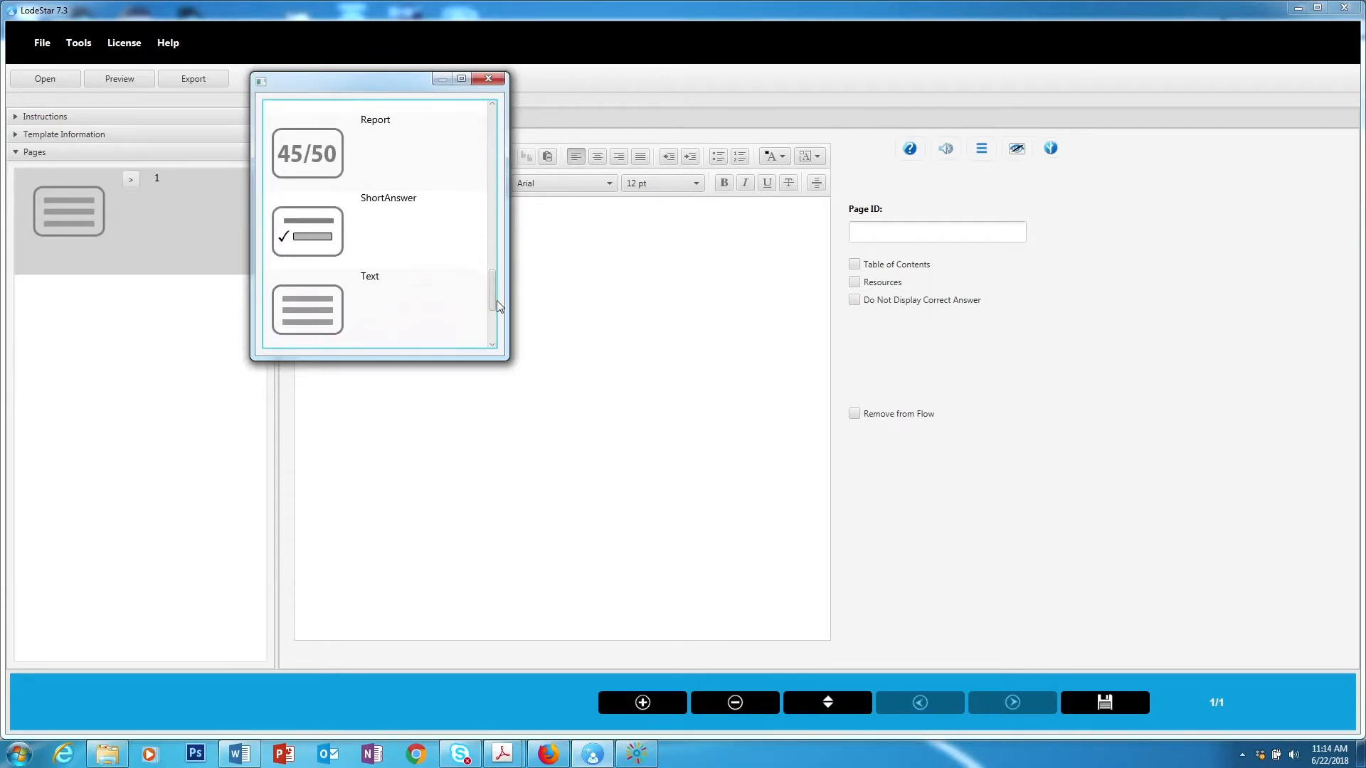
pyautogui.click(357, 315)
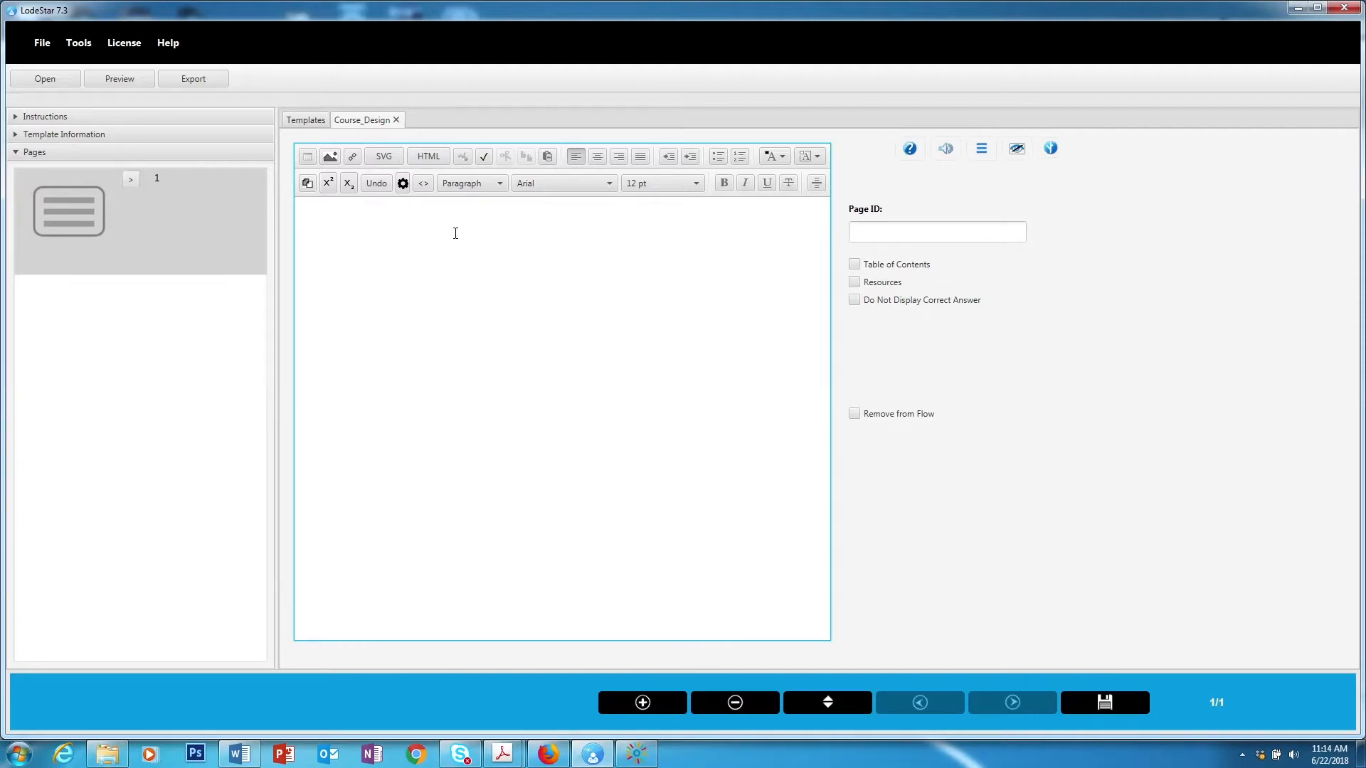
pyautogui.click(128, 182)
pyautogui.scroll(10, 375, 193)
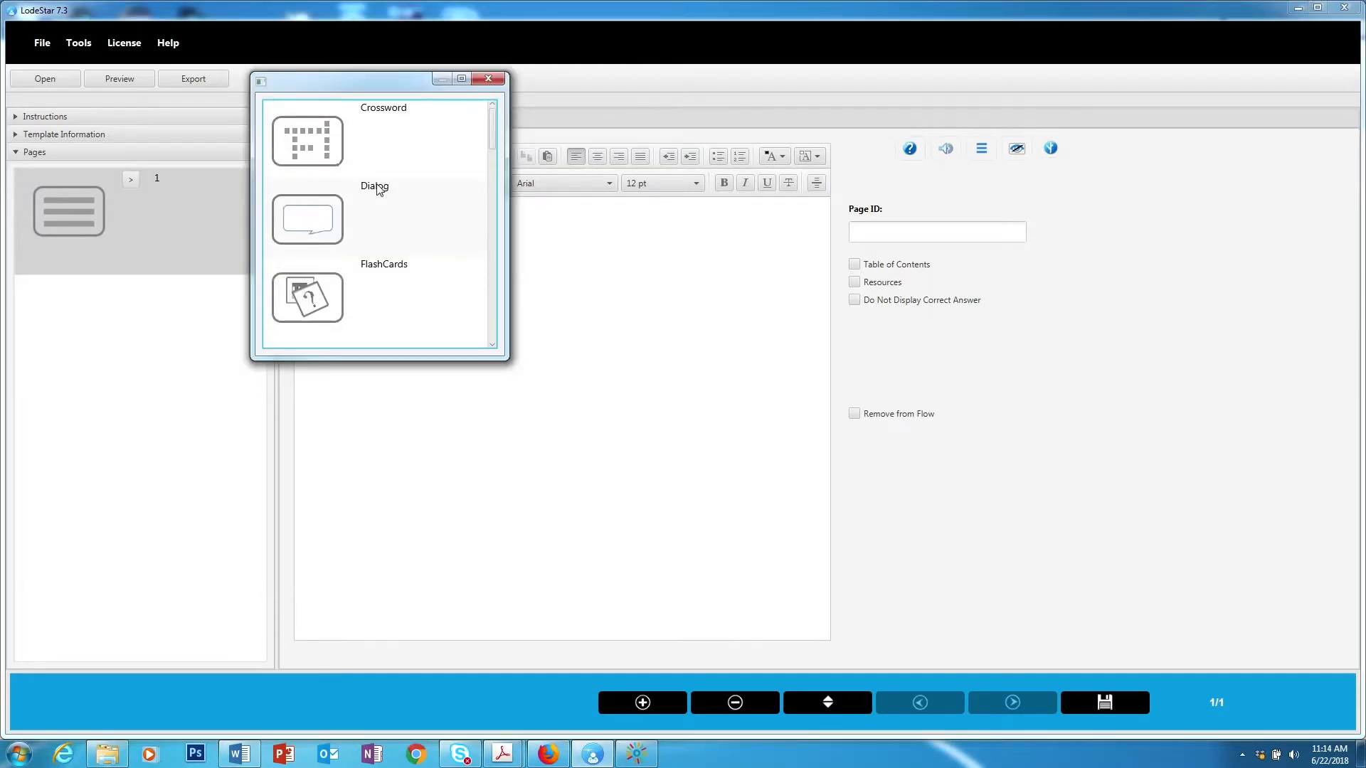
pyautogui.scroll(-4, 380, 189)
pyautogui.scroll(-3, 379, 189)
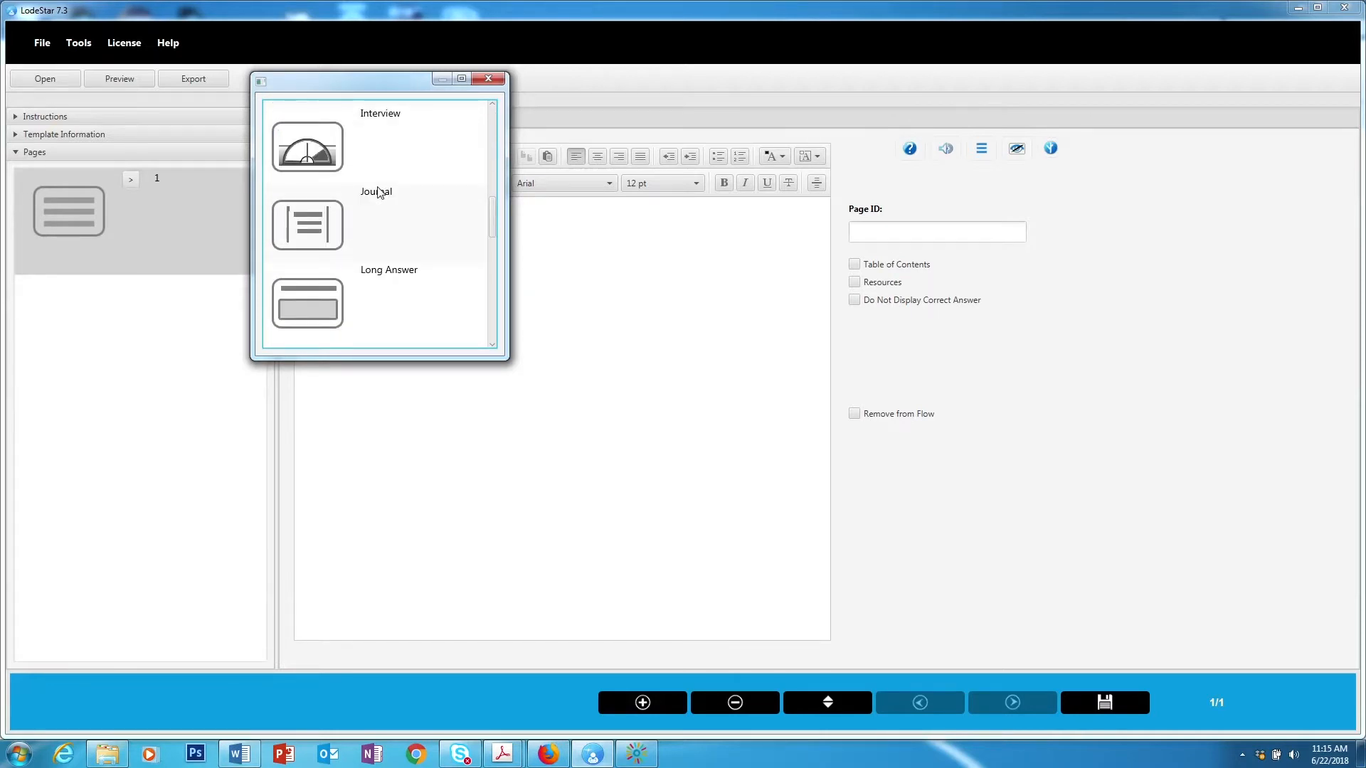
pyautogui.scroll(3, 379, 193)
pyautogui.scroll(4, 379, 193)
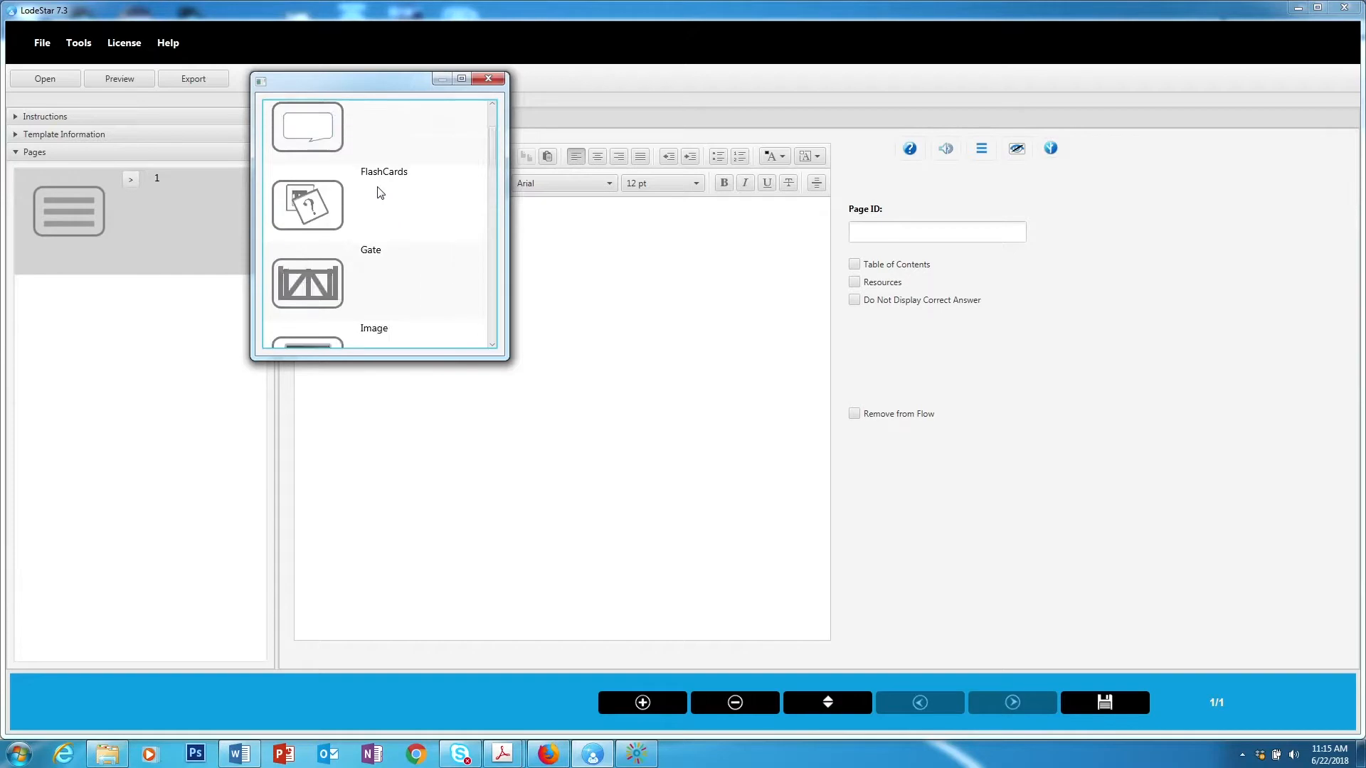
pyautogui.click(489, 78)
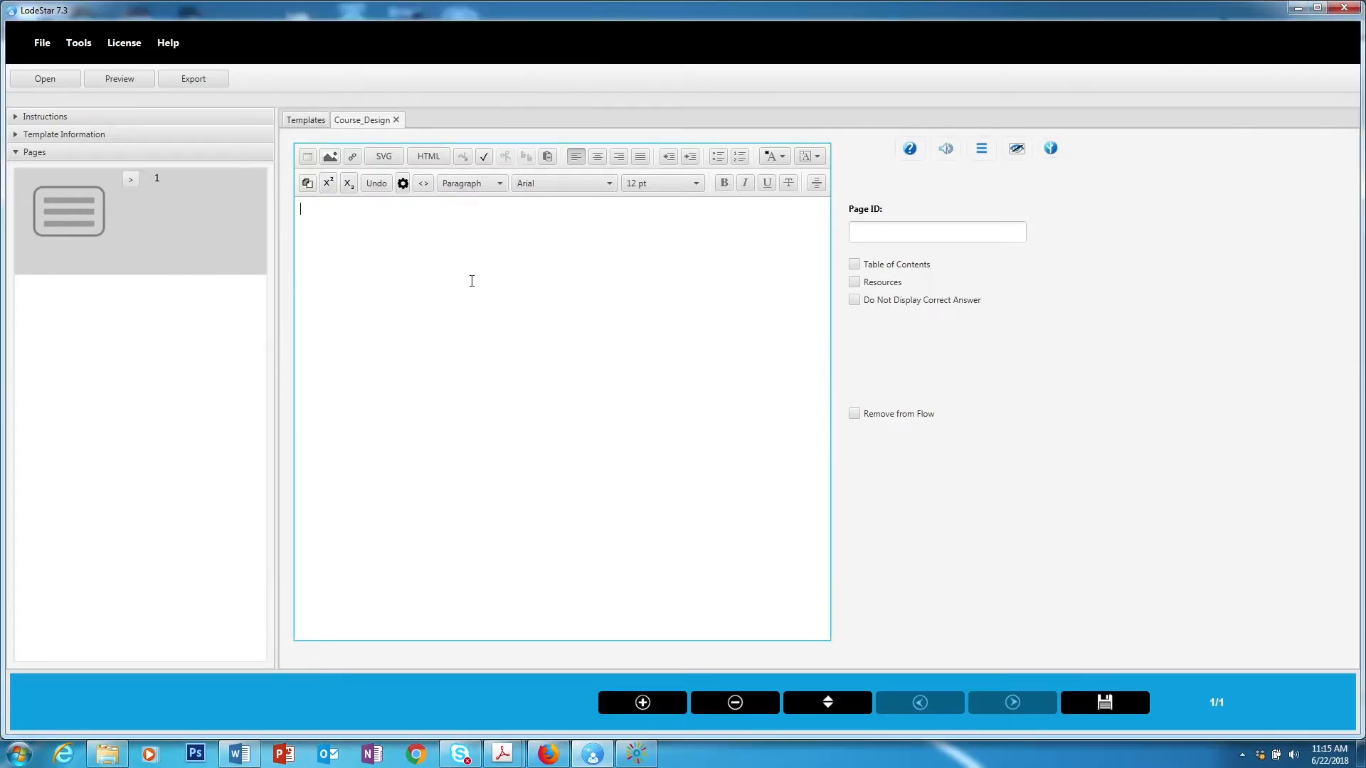
# Add the "Course Design" title and the instructor scenario introduction to page 1, and set the paragraphs below the title to 18 pt
pyautogui.write('Course Design You are an instructor at a two-year college.  You will converse with a college dean who has asked you to design a course for a particular group of students. As the conversation progresses, choose the most appropriate question to ask during each step of the process. There may be more than one correct path or question to ask. View the meter to get immediate feedback on your question. Sometimes you will be docked for not choosing the best answer; sometimes not.')
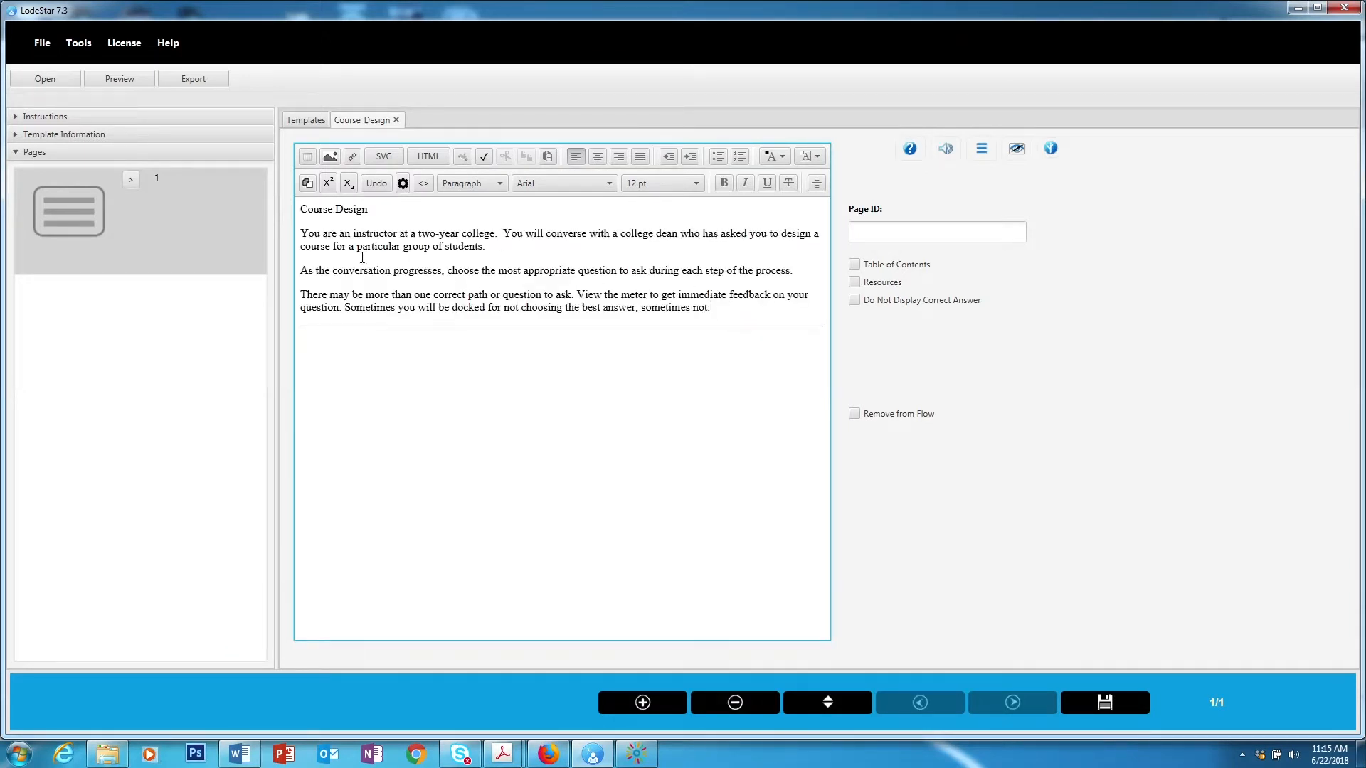
pyautogui.moveTo(300, 234); pyautogui.dragTo(724, 327)
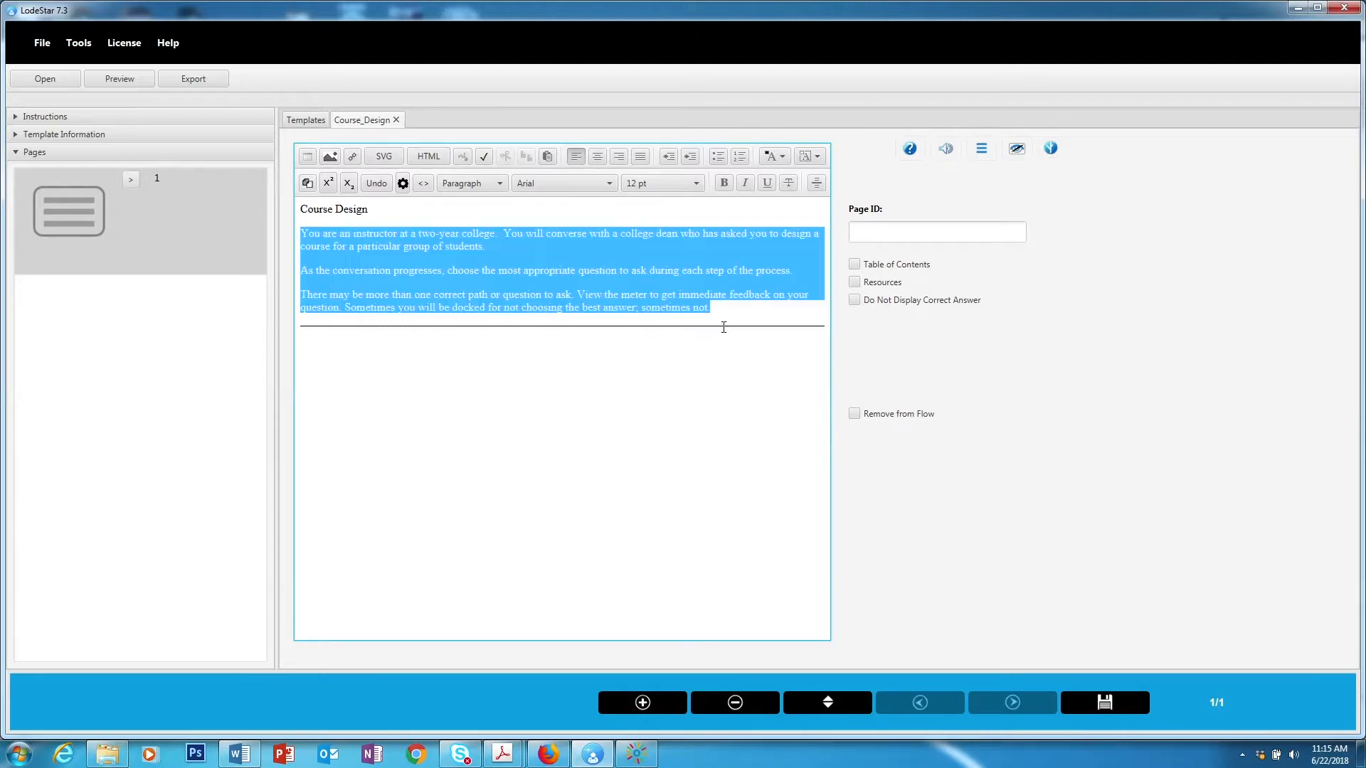
pyautogui.click(643, 186)
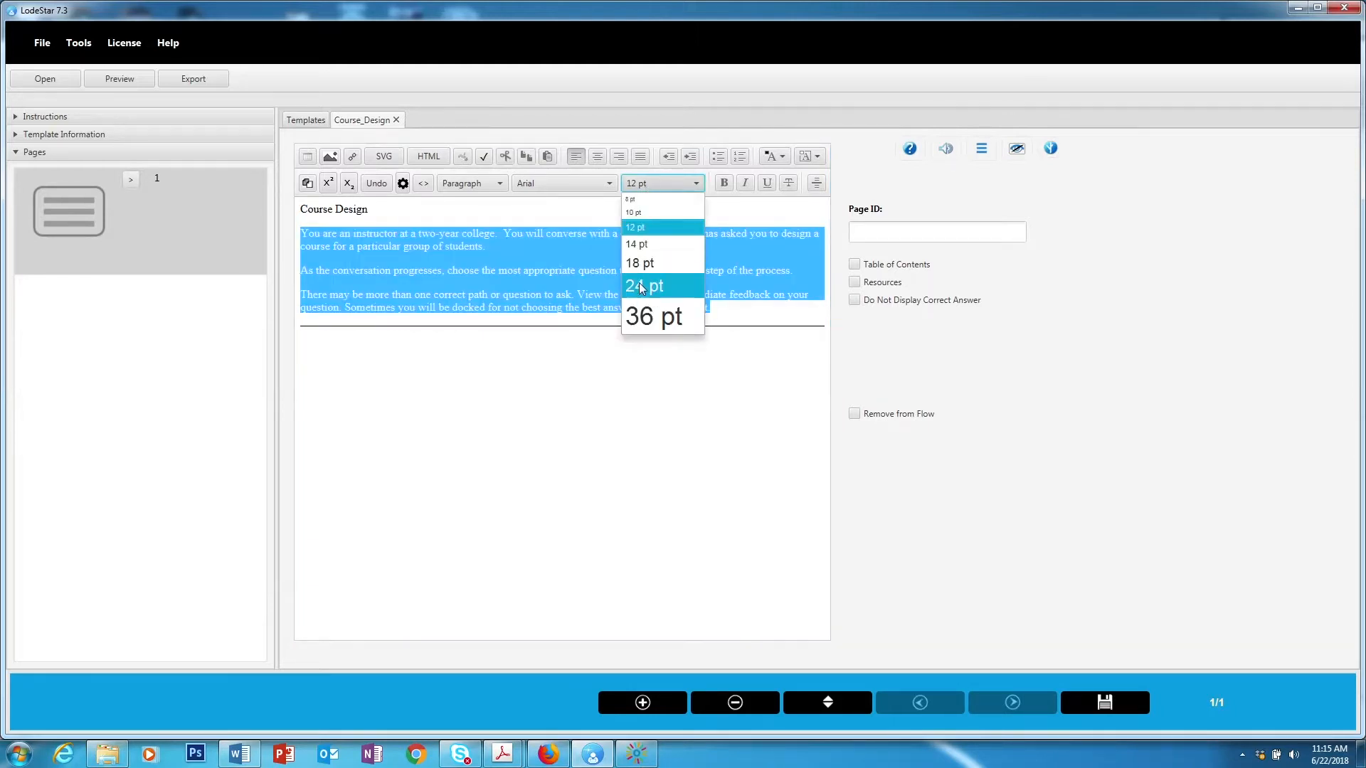
pyautogui.click(640, 263)
pyautogui.click(561, 319)
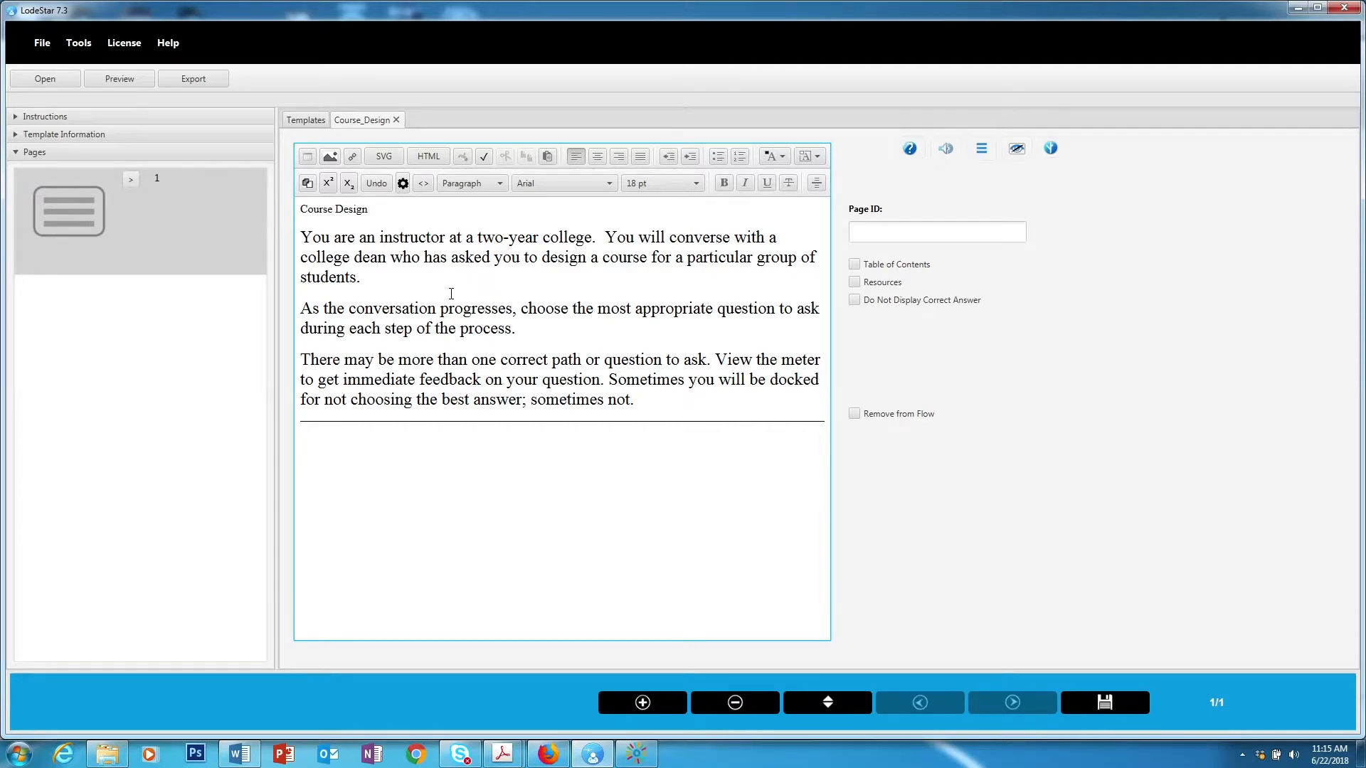
pyautogui.click(401, 237)
pyautogui.click(536, 369)
# Format the "Course Design" title as Heading 1 and center it
pyautogui.tripleClick(321, 206)
pyautogui.tripleClick(356, 208)
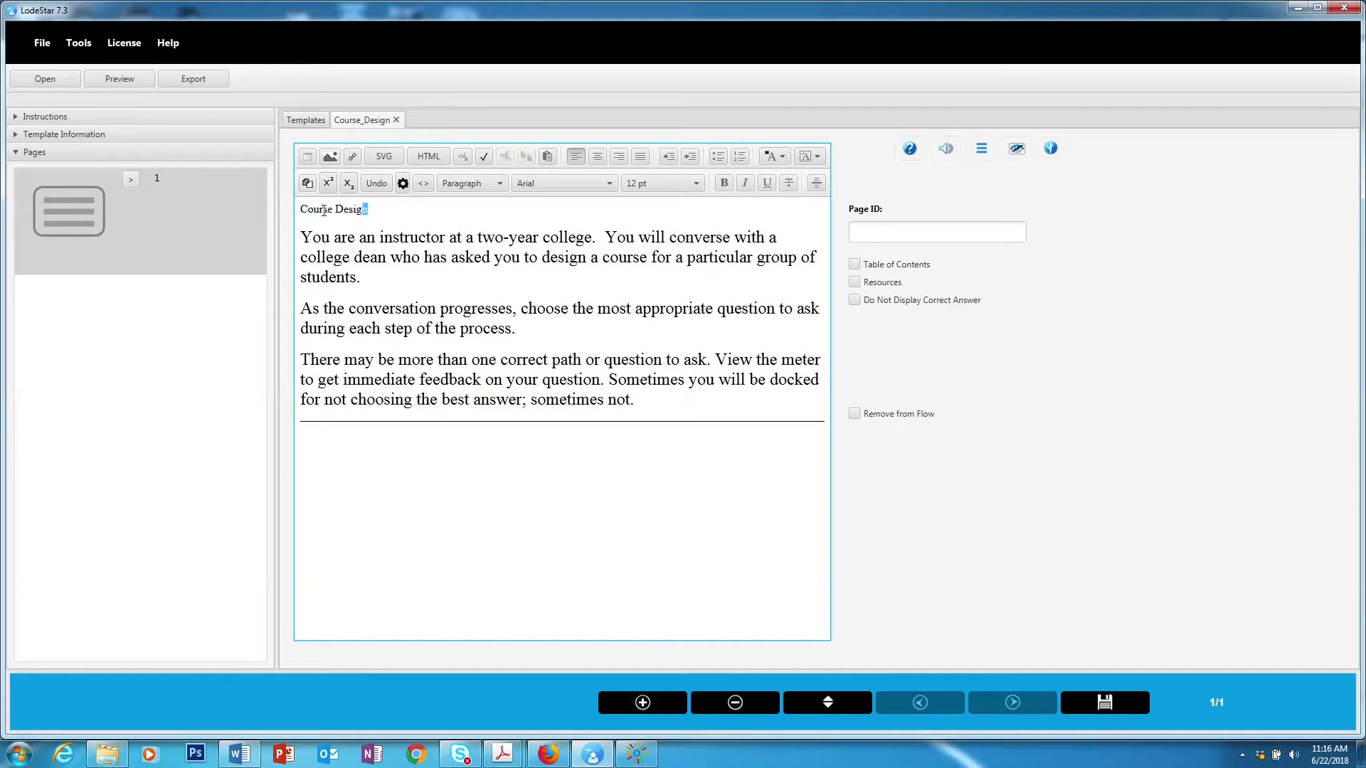
pyautogui.click(459, 184)
pyautogui.click(460, 227)
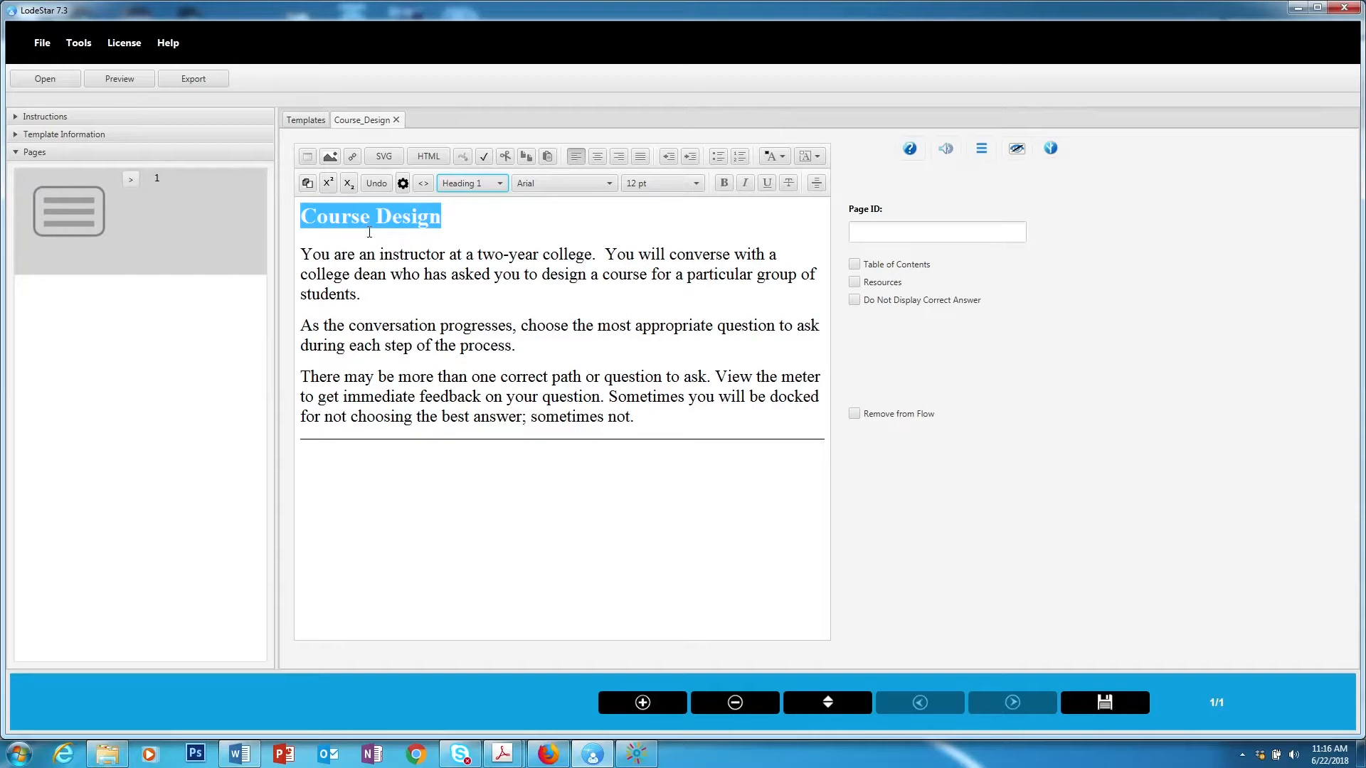
pyautogui.click(455, 213)
pyautogui.click(598, 157)
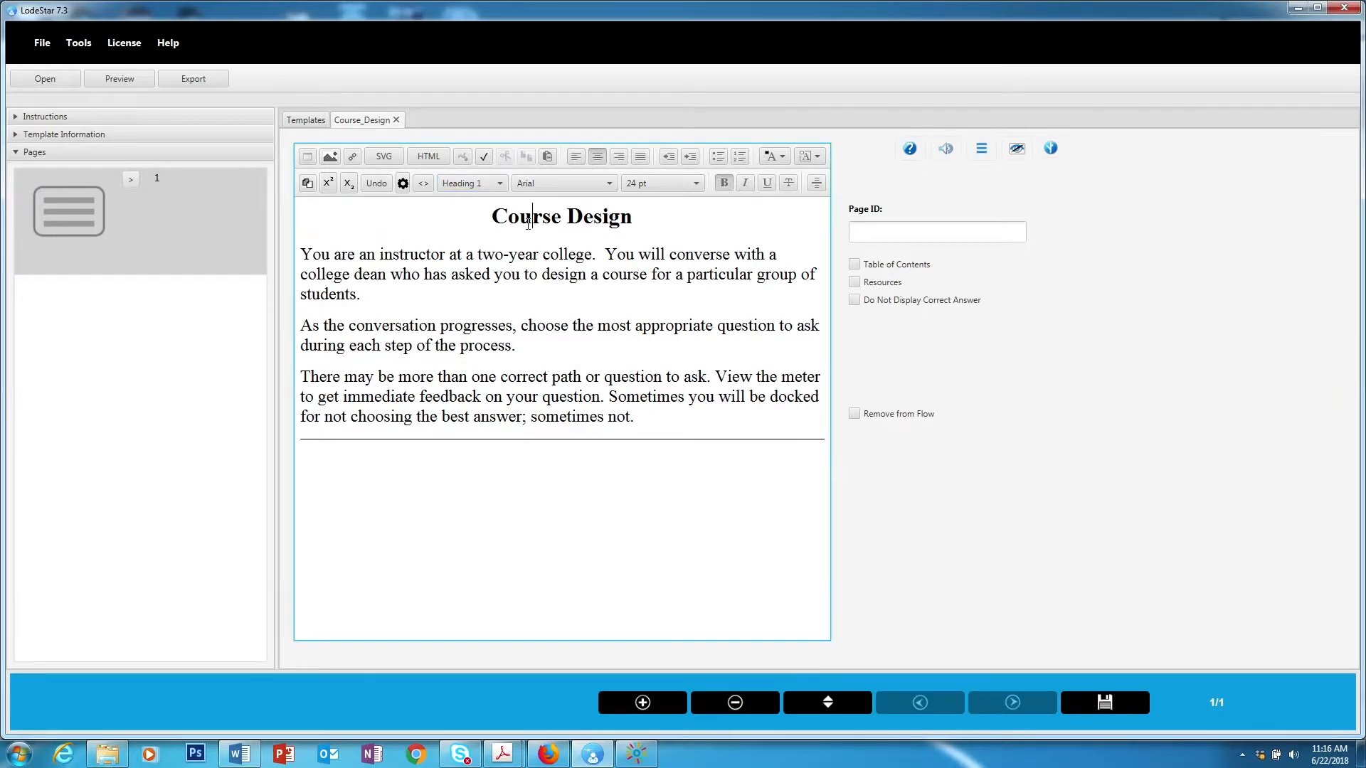
# Set the ID of page 1 to "Introduction"
pyautogui.click(302, 254)
pyautogui.click(922, 233)
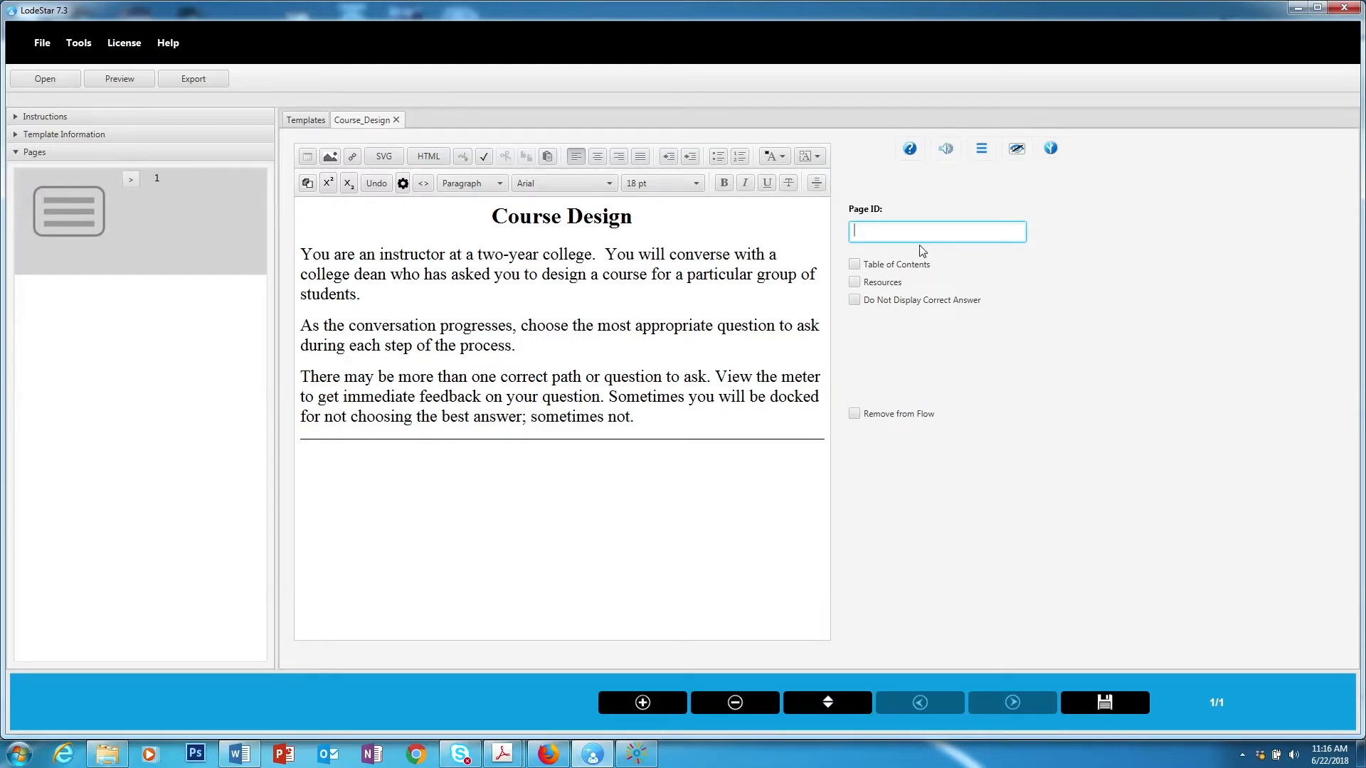
pyautogui.write('Introduction')
pyautogui.moveTo(903, 230); pyautogui.dragTo(854, 231)
# Load backward.png from the Pictures library as a new image before the first introduction paragraph
pyautogui.click(453, 295)
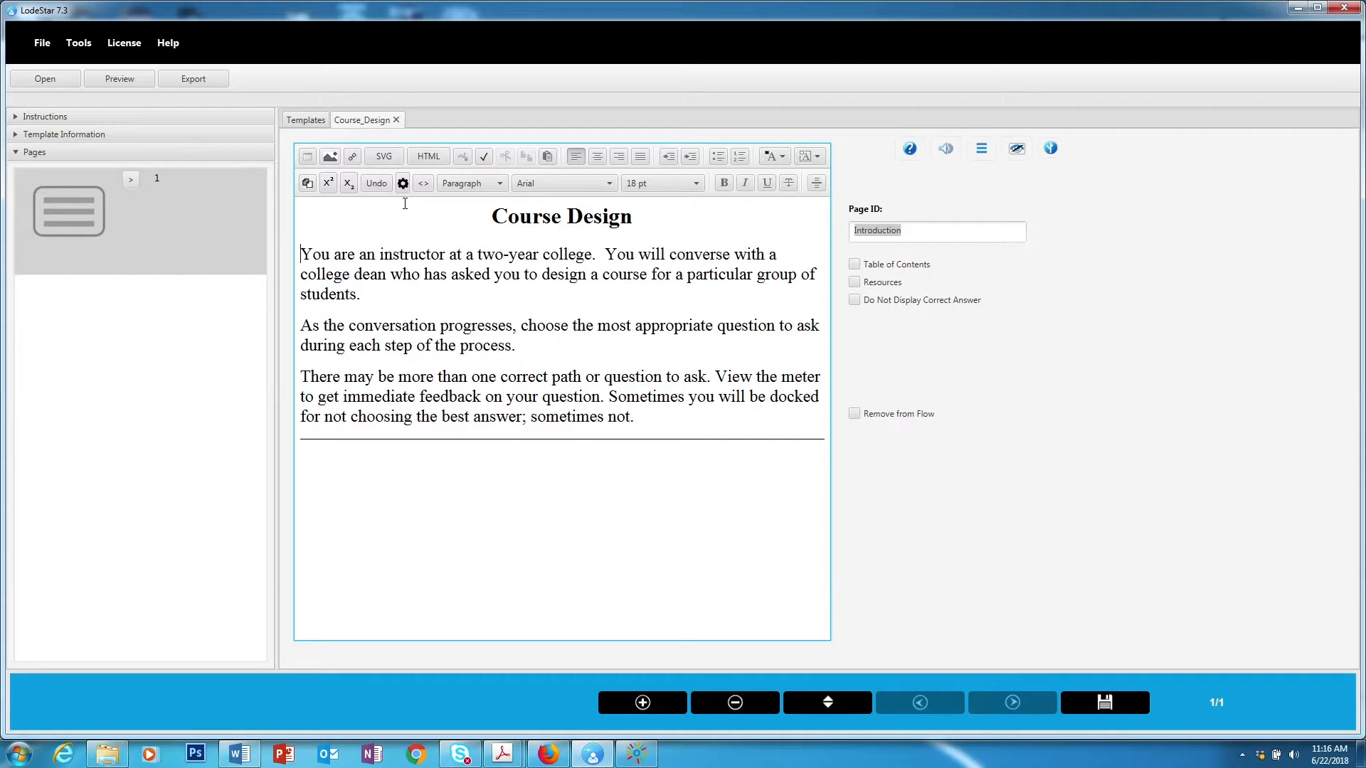
pyautogui.click(330, 156)
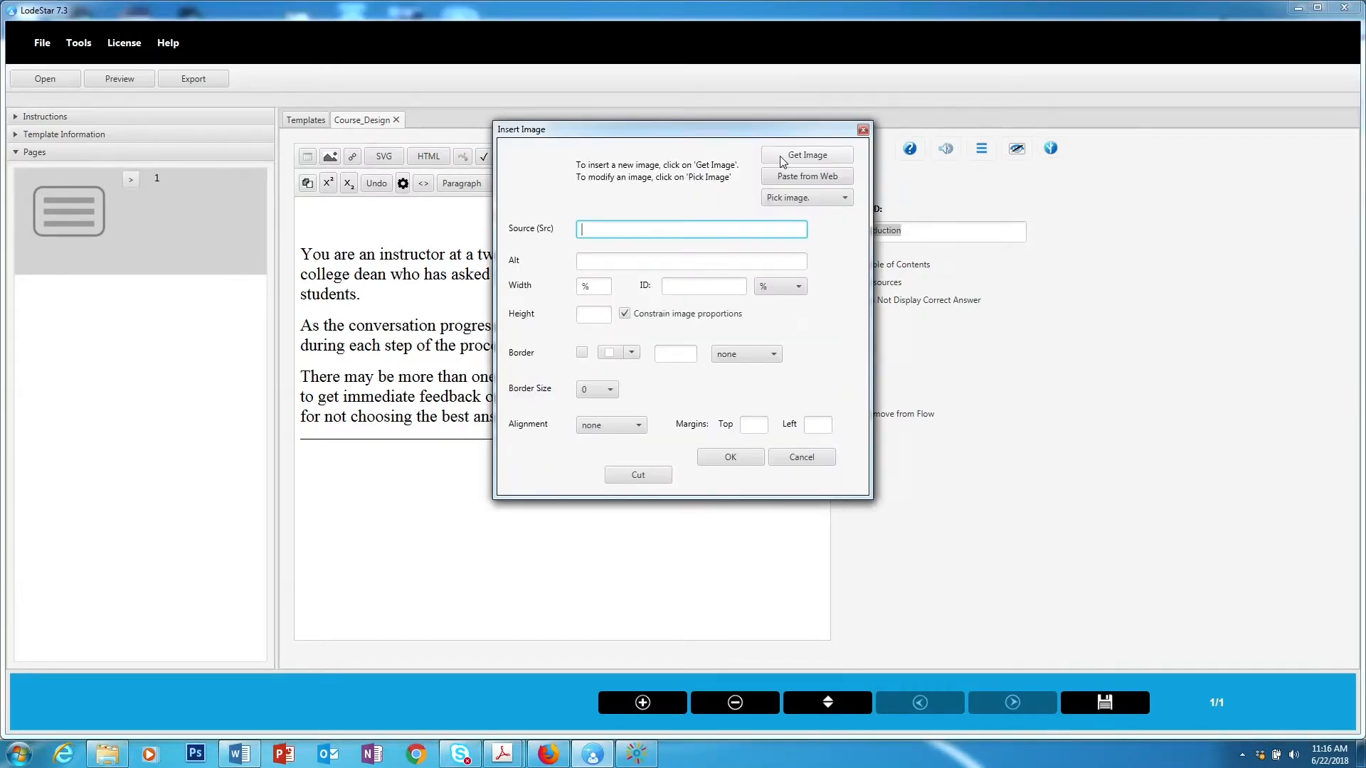
pyautogui.click(780, 155)
pyautogui.moveTo(1173, 264); pyautogui.dragTo(1175, 325)
pyautogui.click(1030, 370)
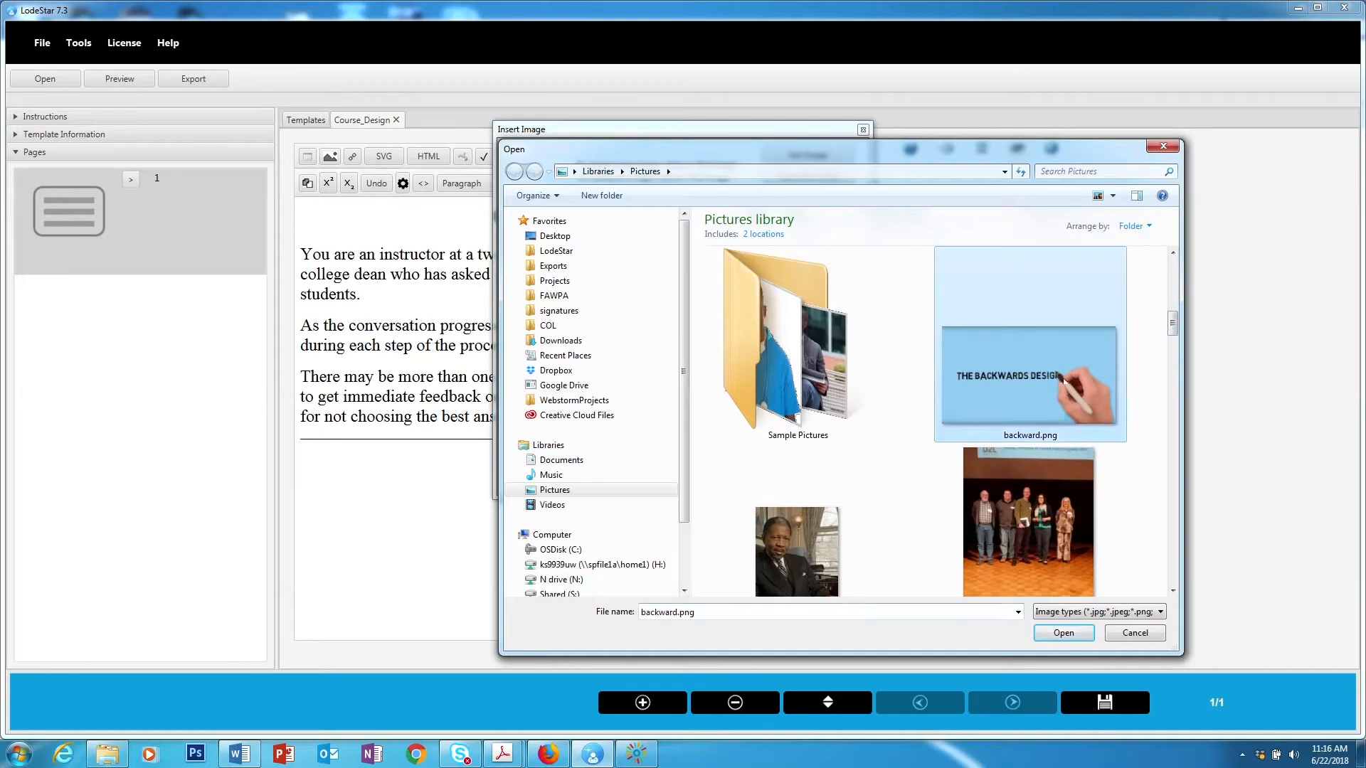
pyautogui.click(1061, 633)
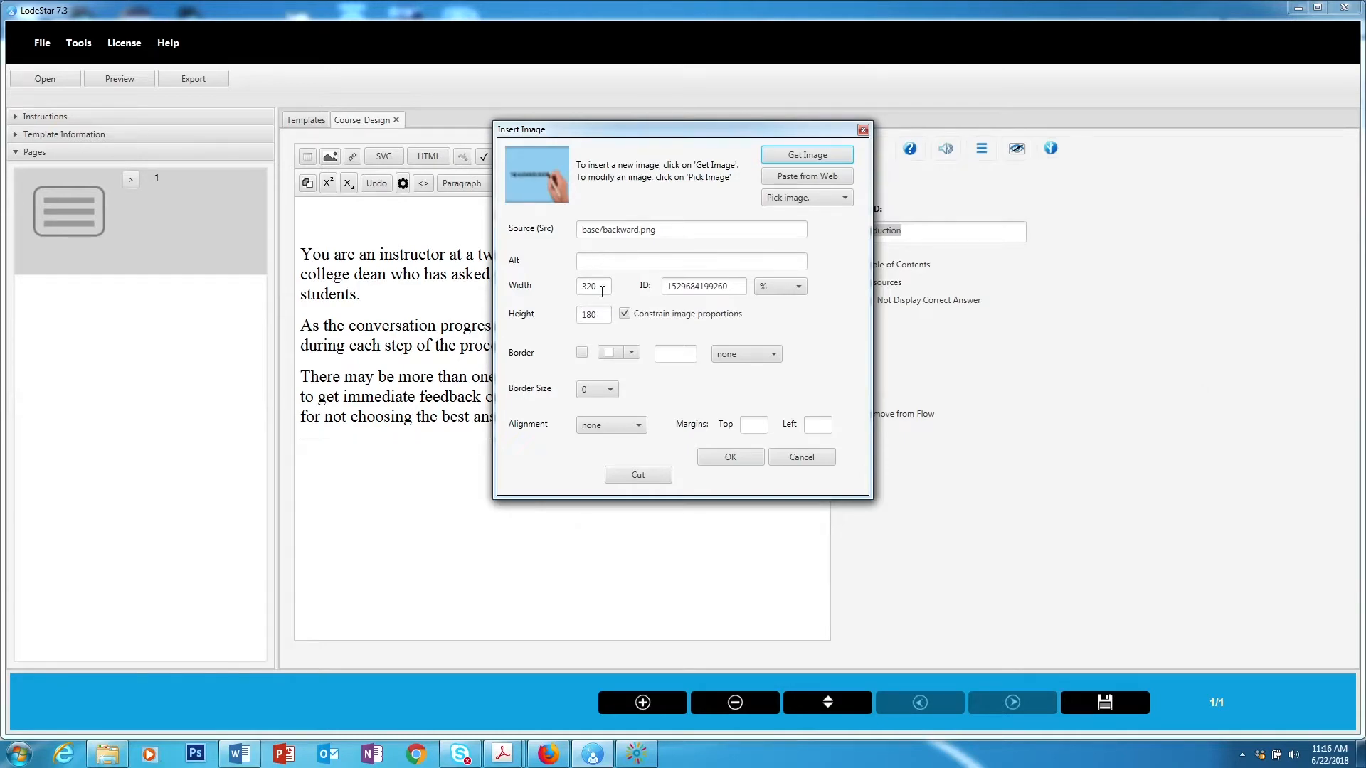
# Set the image width to 50% with left alignment and insert it into the page
pyautogui.click(591, 314)
pyautogui.click(588, 286)
pyautogui.click(583, 316)
pyautogui.click(783, 286)
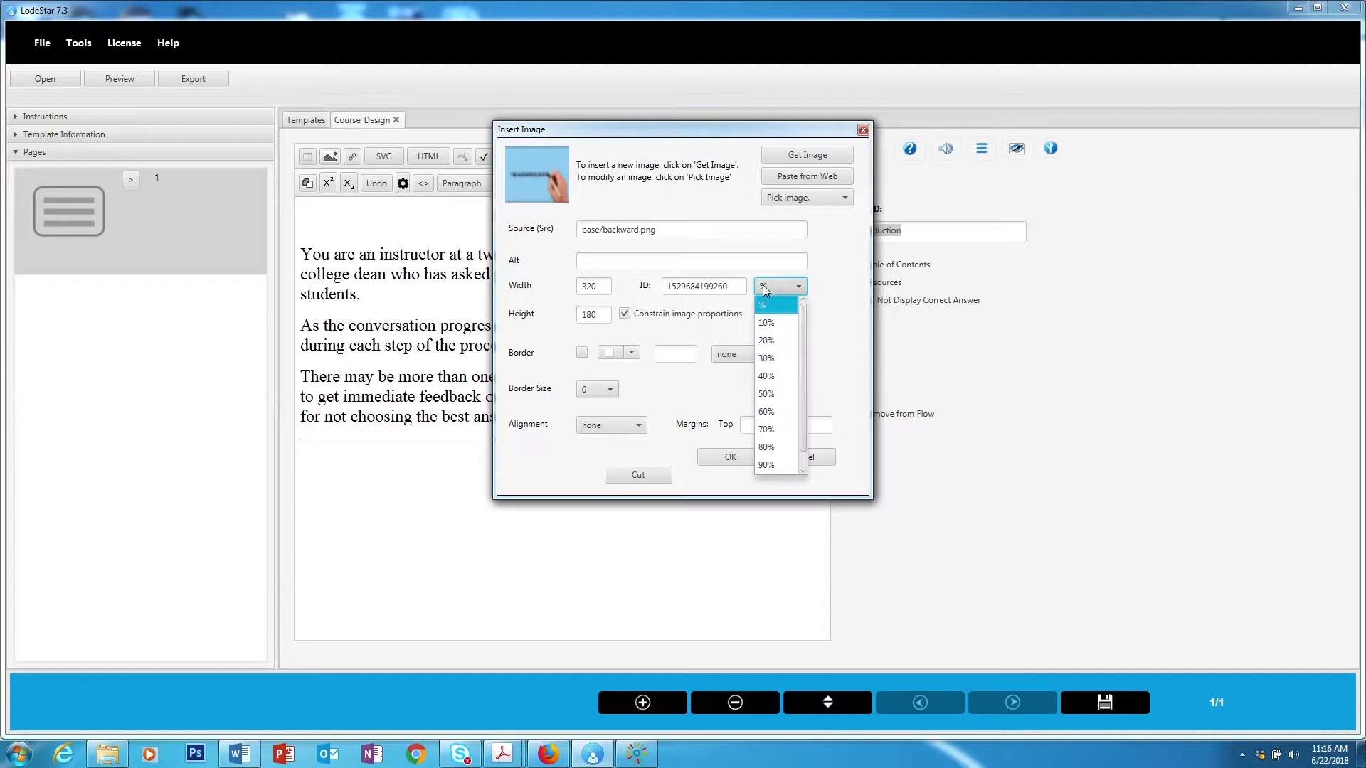
pyautogui.click(777, 394)
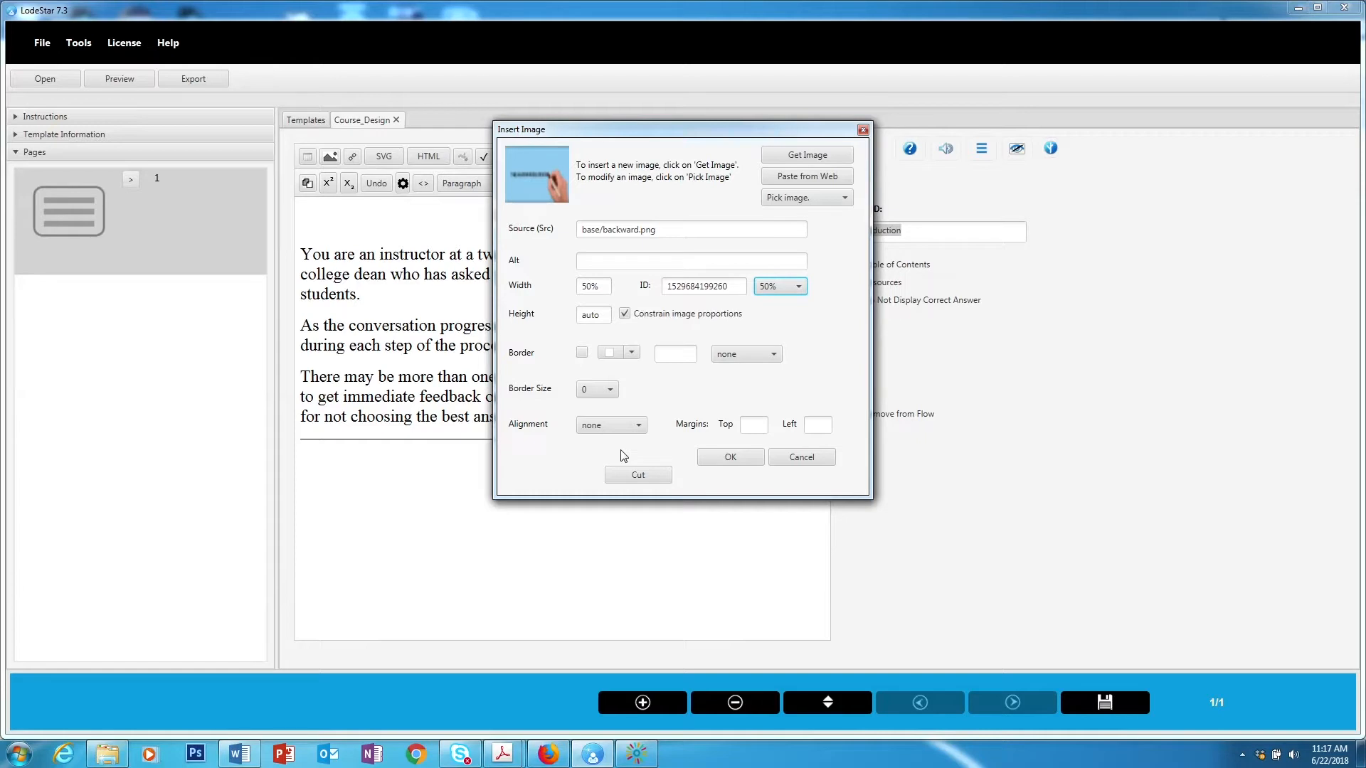
pyautogui.click(611, 425)
pyautogui.click(587, 462)
pyautogui.click(730, 456)
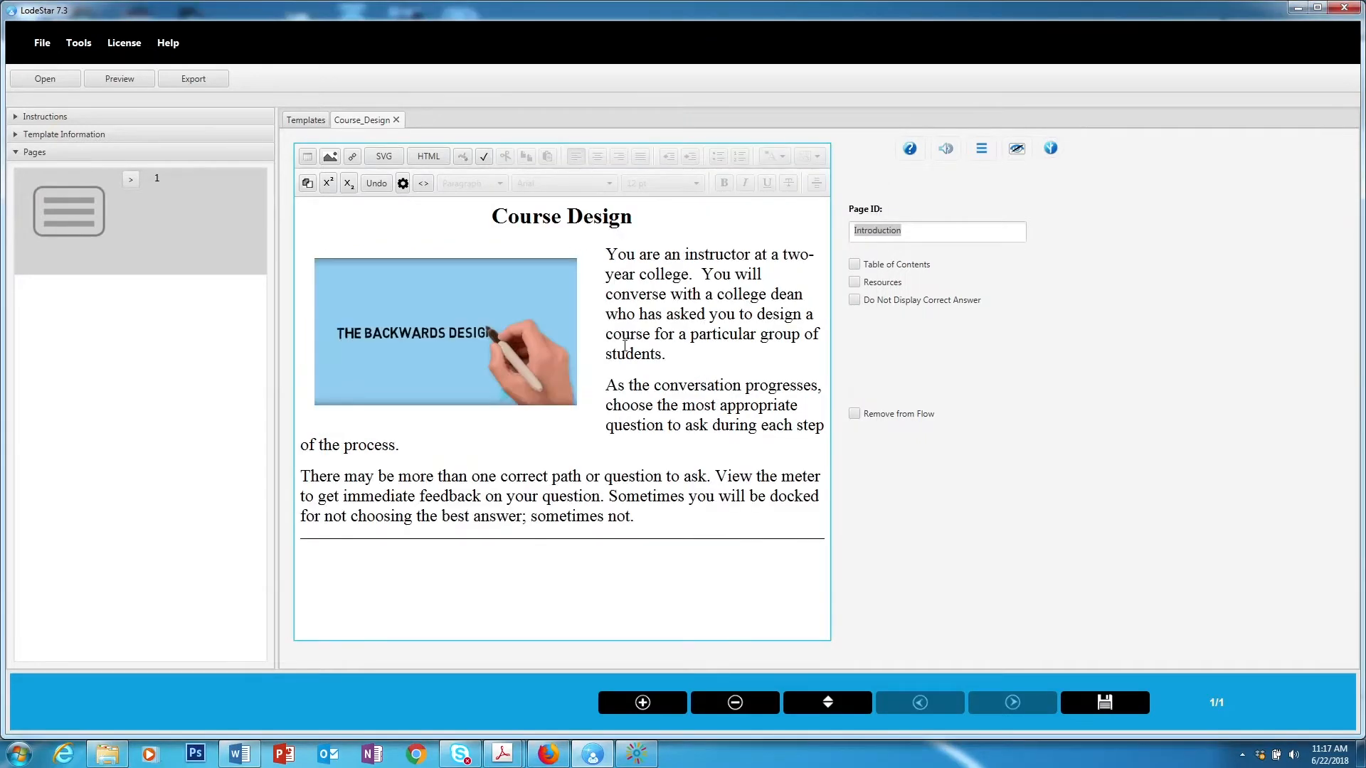
pyautogui.click(584, 217)
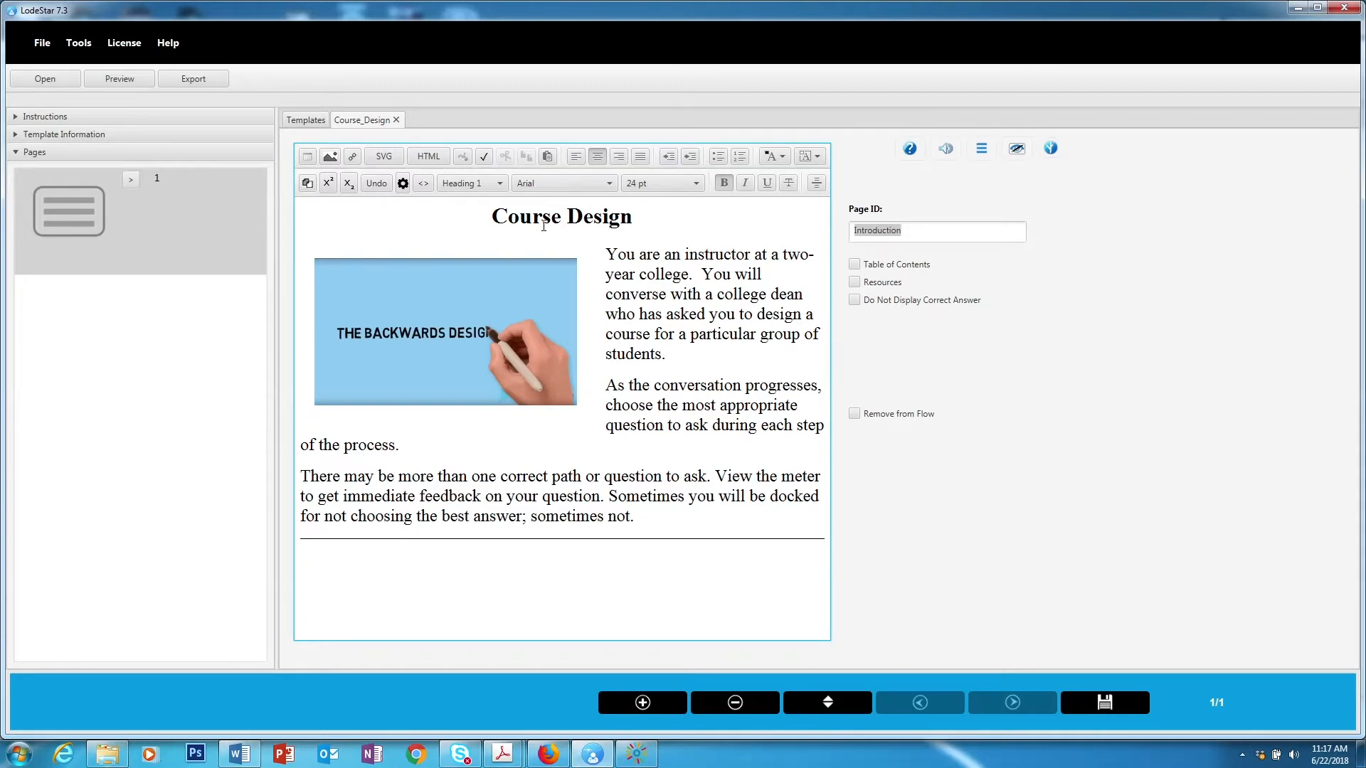
pyautogui.click(631, 421)
pyautogui.click(921, 234)
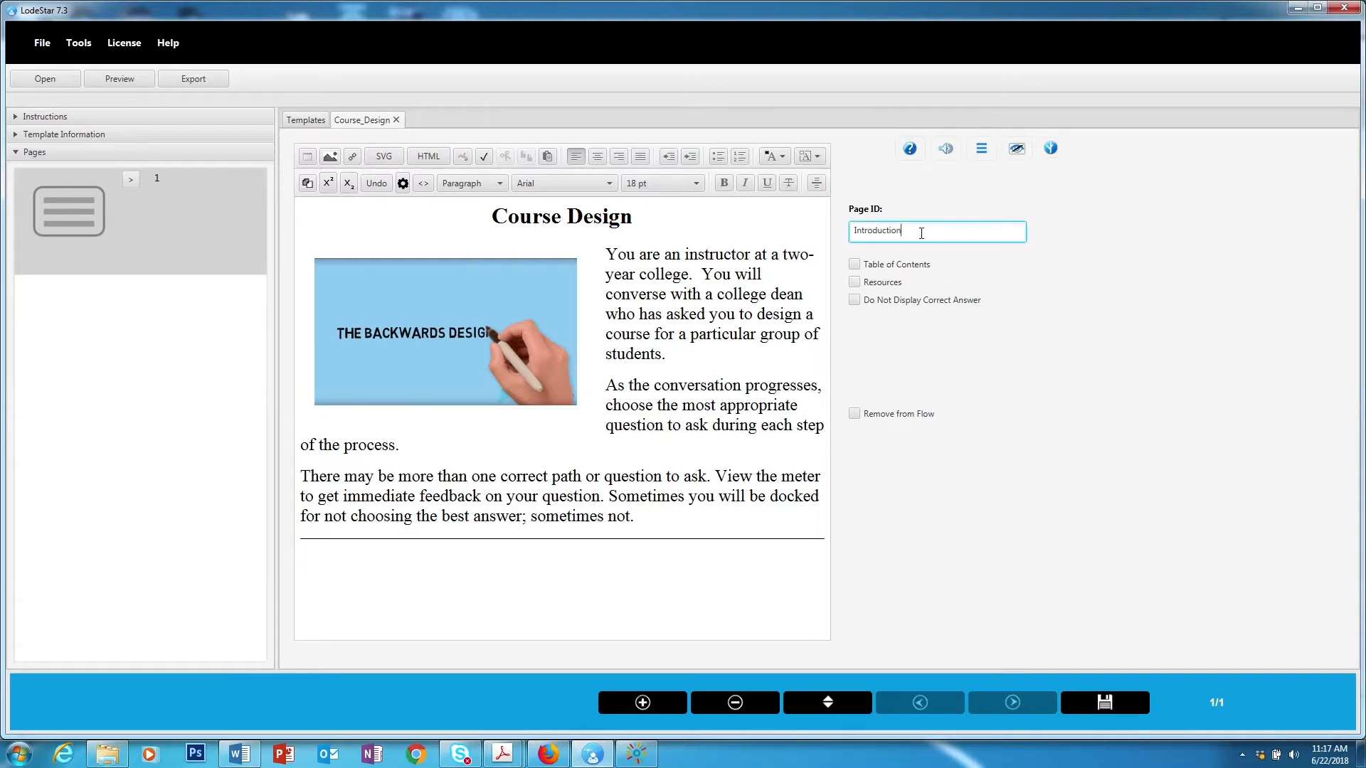
pyautogui.hotkey('ctrl', 'a')
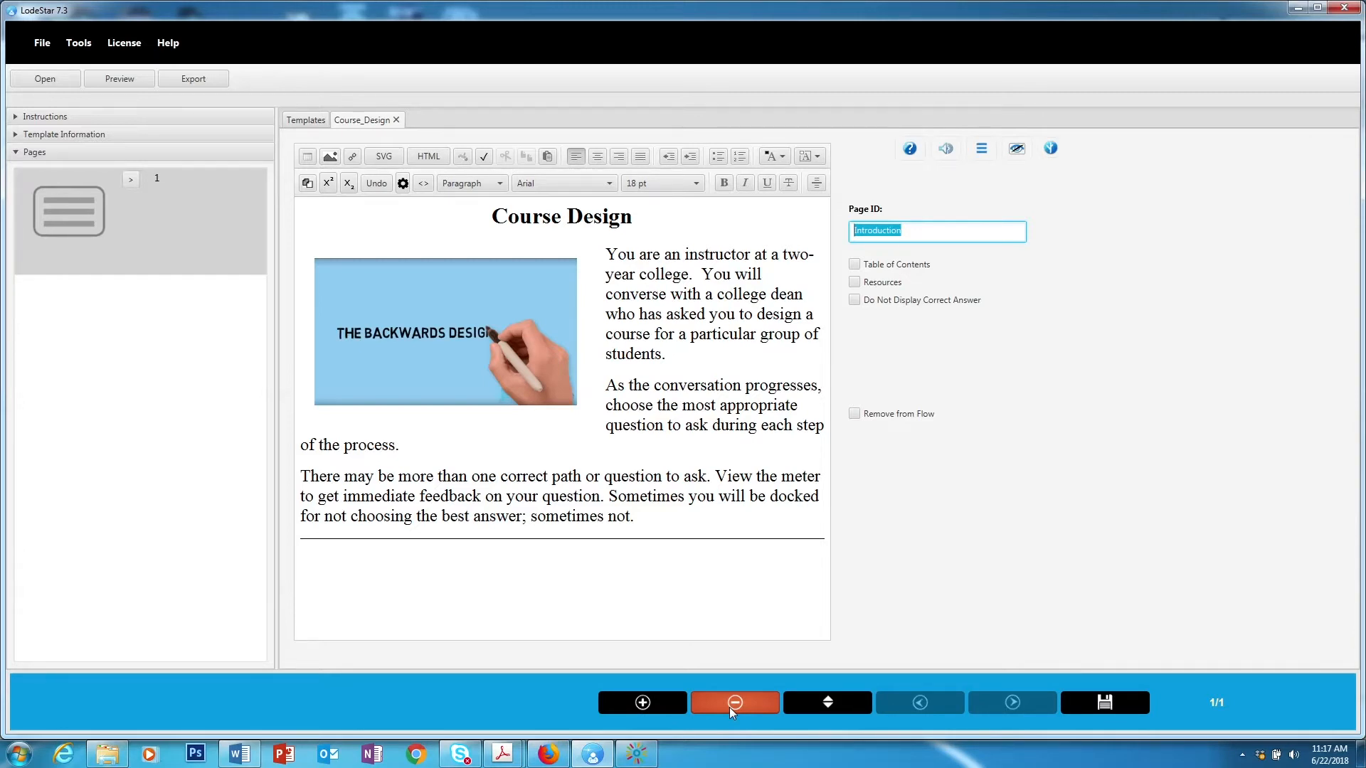
# Add a second page after Introduction and change its type to Interview
pyautogui.click(640, 711)
pyautogui.click(514, 436)
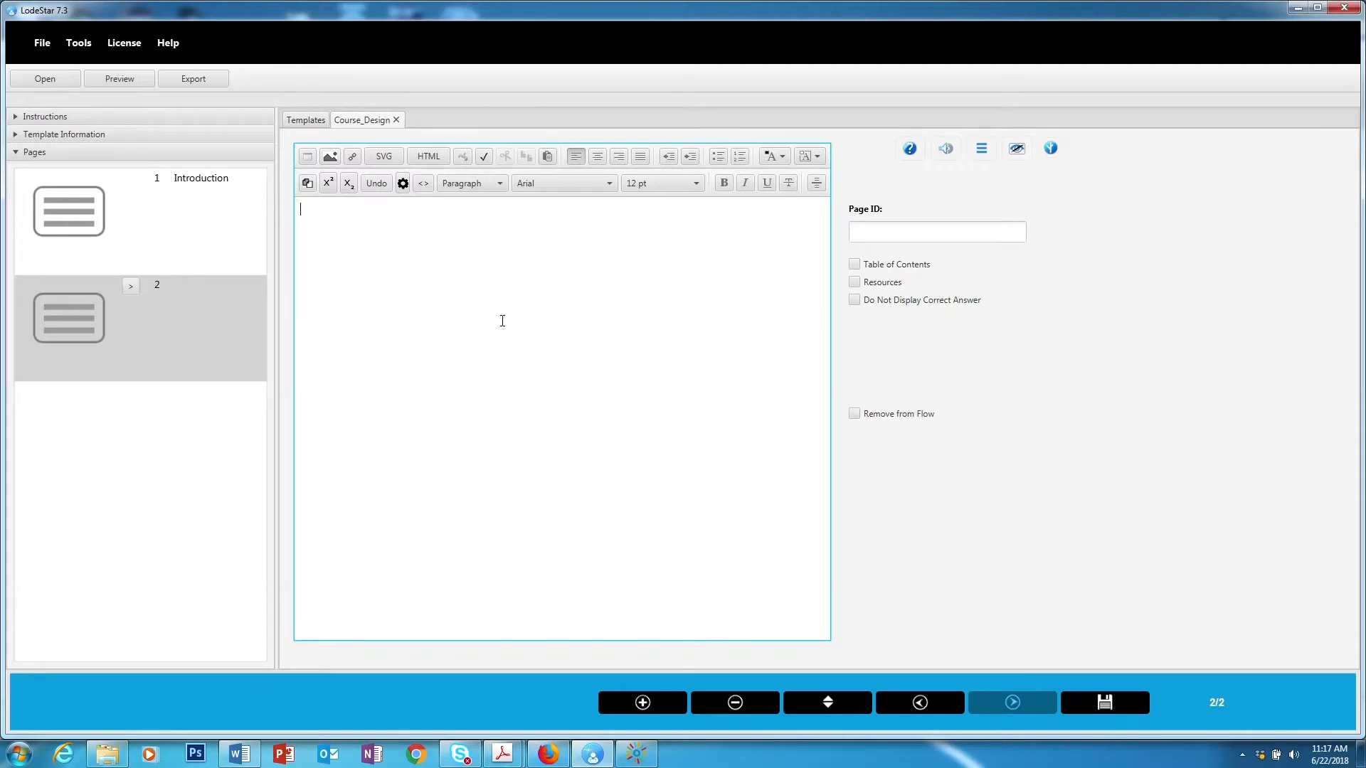
pyautogui.click(131, 286)
pyautogui.moveTo(495, 142)
pyautogui.mouseDown()
pyautogui.moveTo(482, 213)
pyautogui.moveTo(491, 151)
pyautogui.mouseUp()
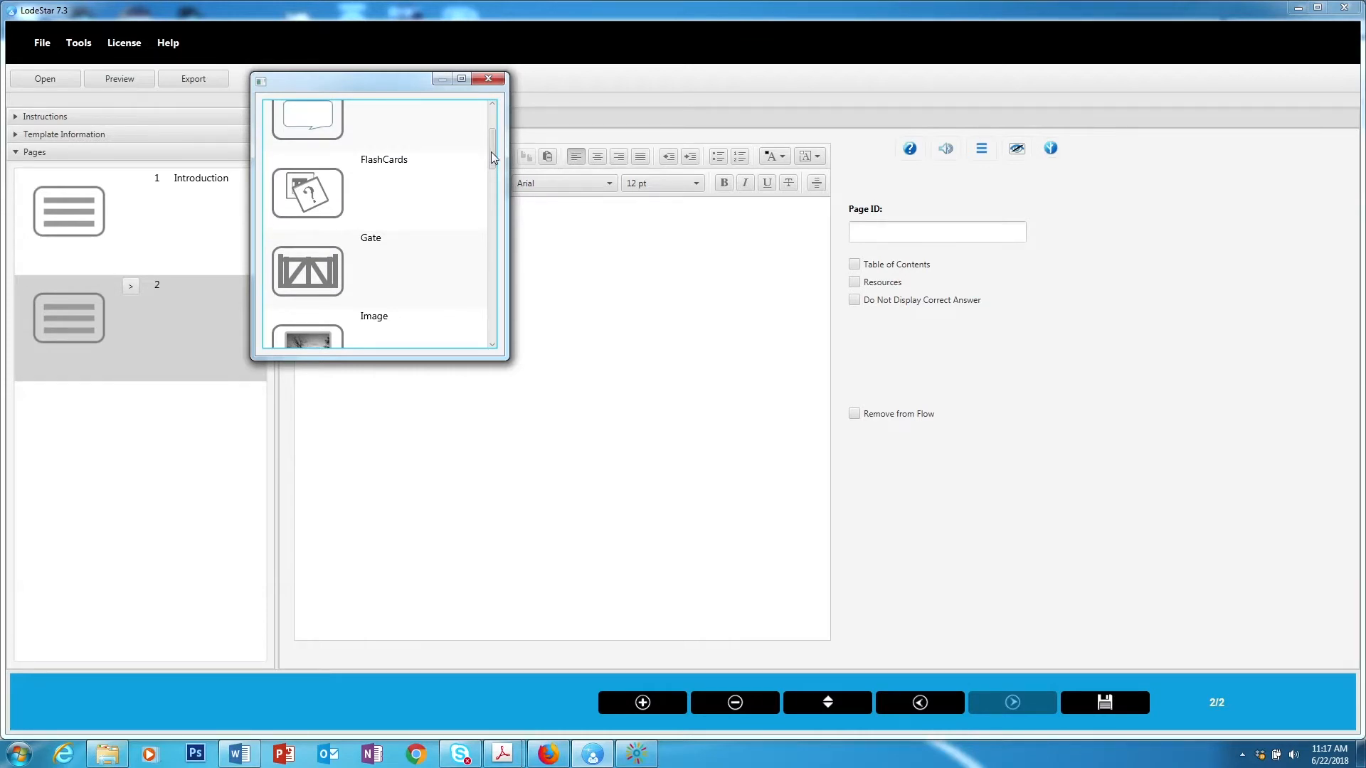
pyautogui.press('Down')
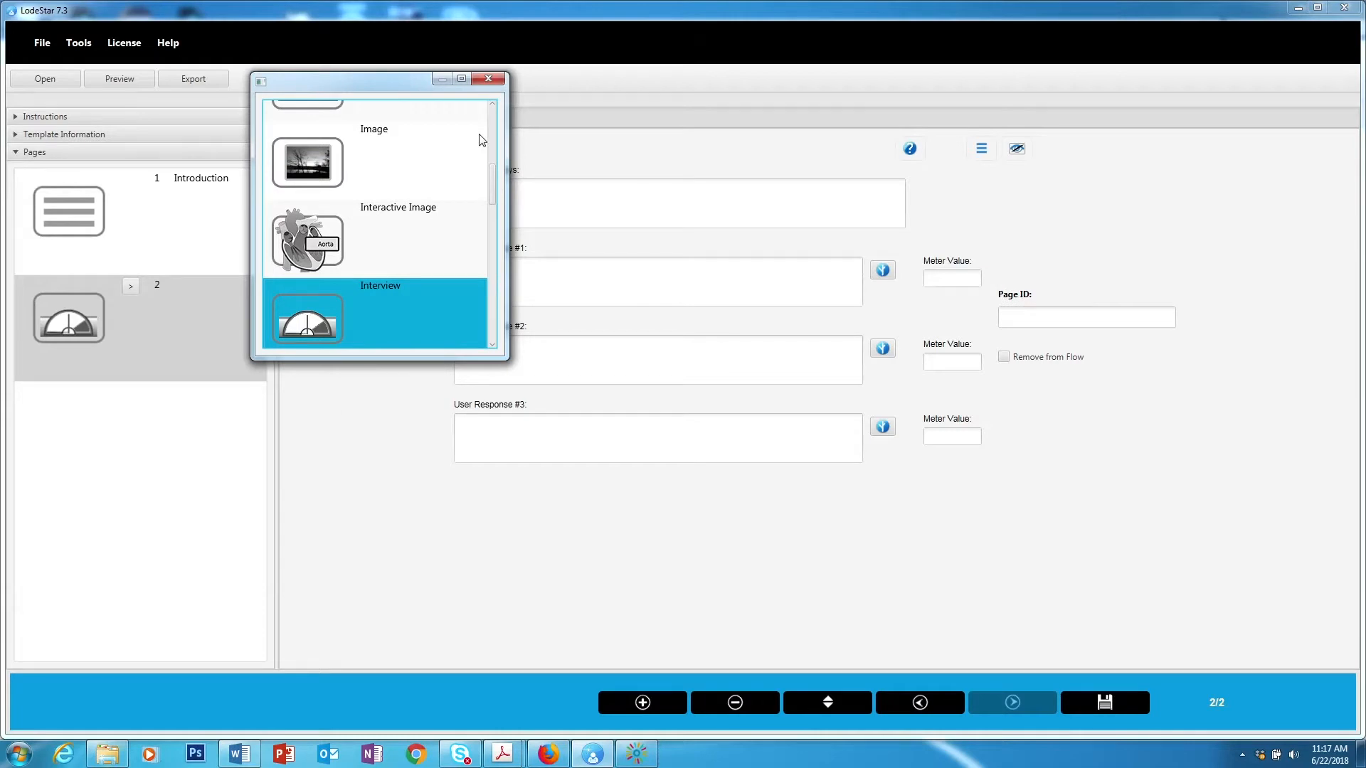
pyautogui.click(86, 332)
# Enter the interviewer's request to design a course on the use of technology in the classroom, ending with "Pick the best first questions to ask."
pyautogui.click(507, 207)
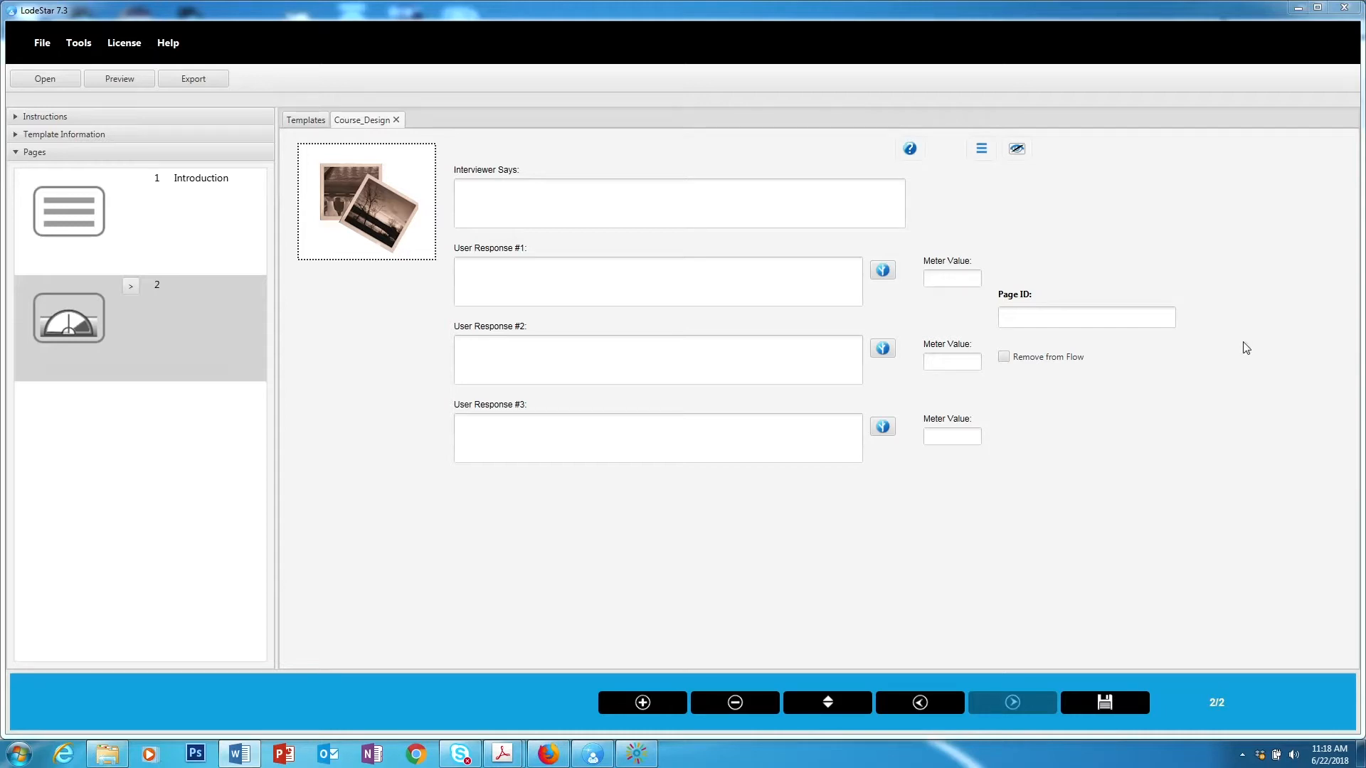
pyautogui.click(466, 199)
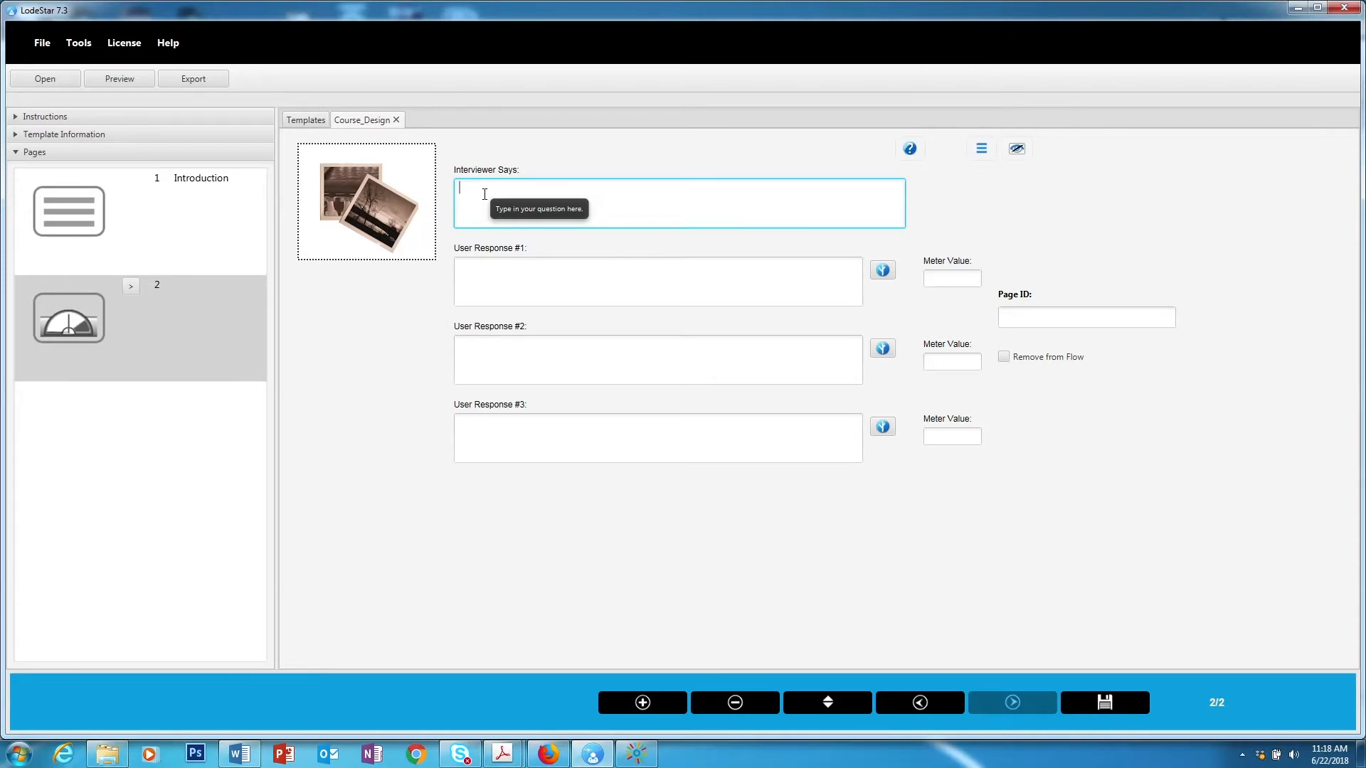
pyautogui.write('I would like you to design a course on the use of technology in the classroom.  What would you like to ask me about the course? Pick the best first questions to ask.')
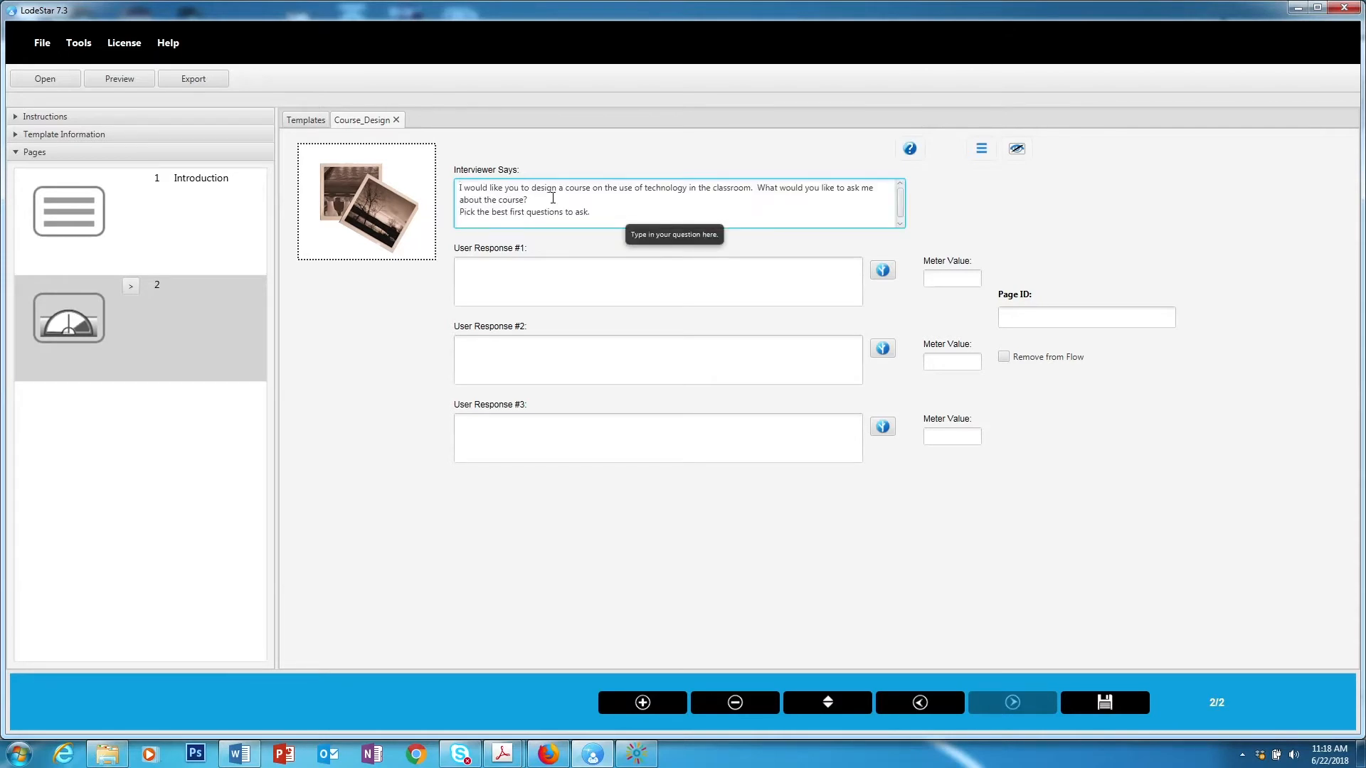
# Replace the interviewer's placeholder picture with collegedean.jpg from the Pictures library
pyautogui.click(609, 201)
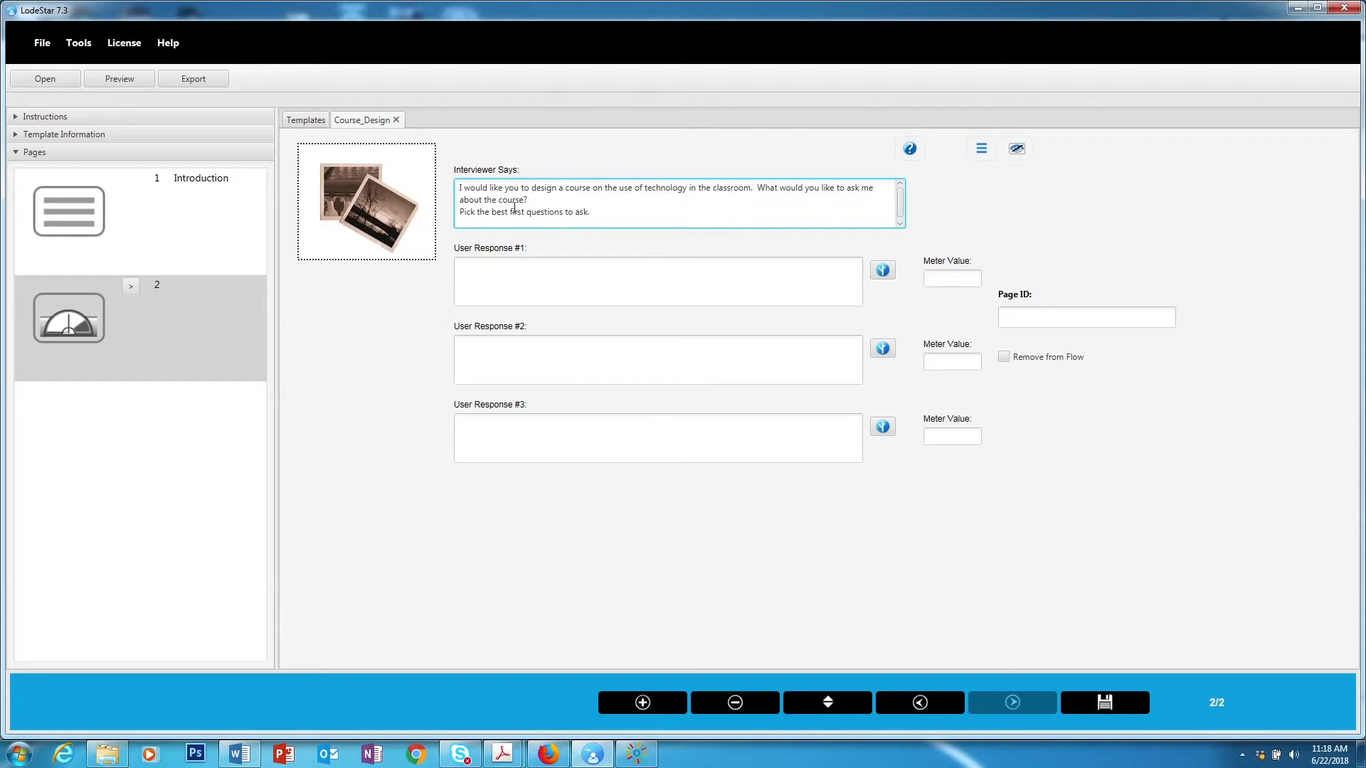
pyautogui.click(334, 196)
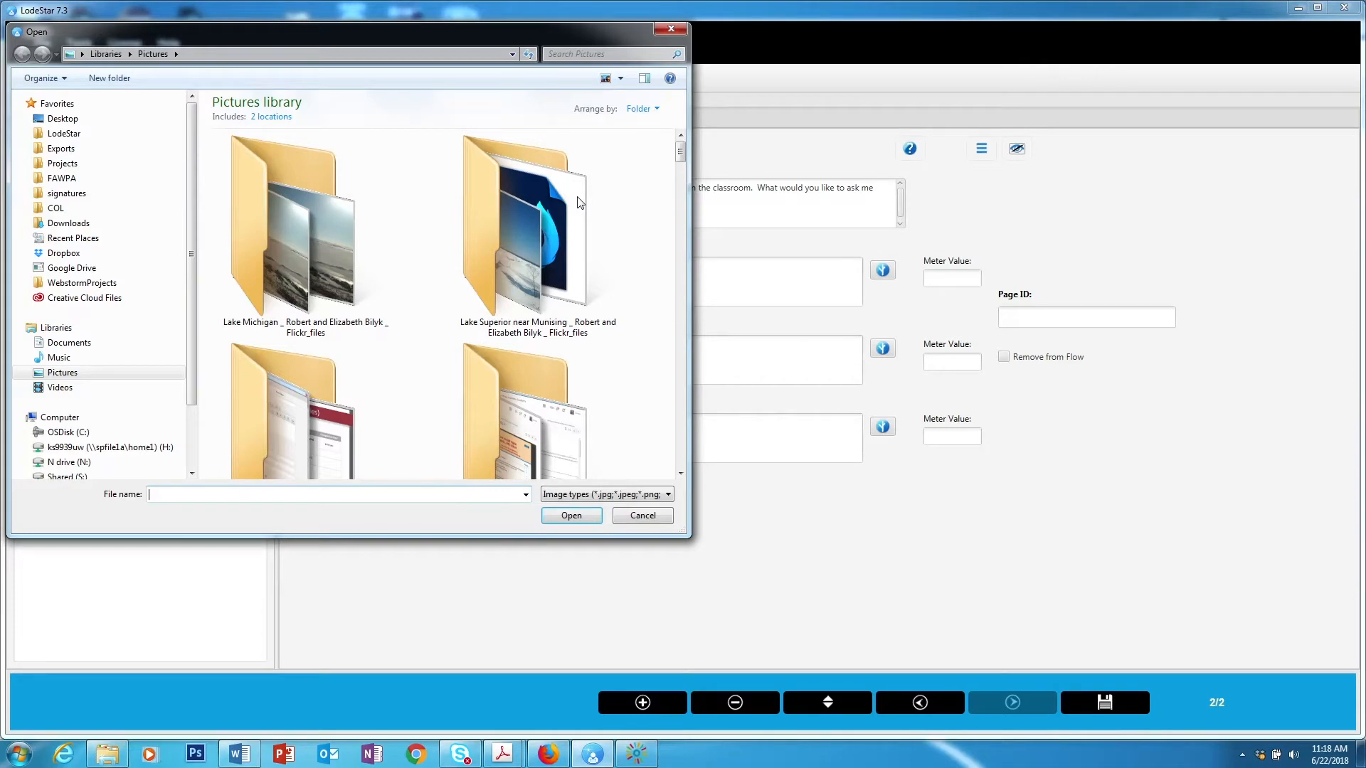
pyautogui.moveTo(681, 151); pyautogui.dragTo(681, 216)
pyautogui.click(313, 314)
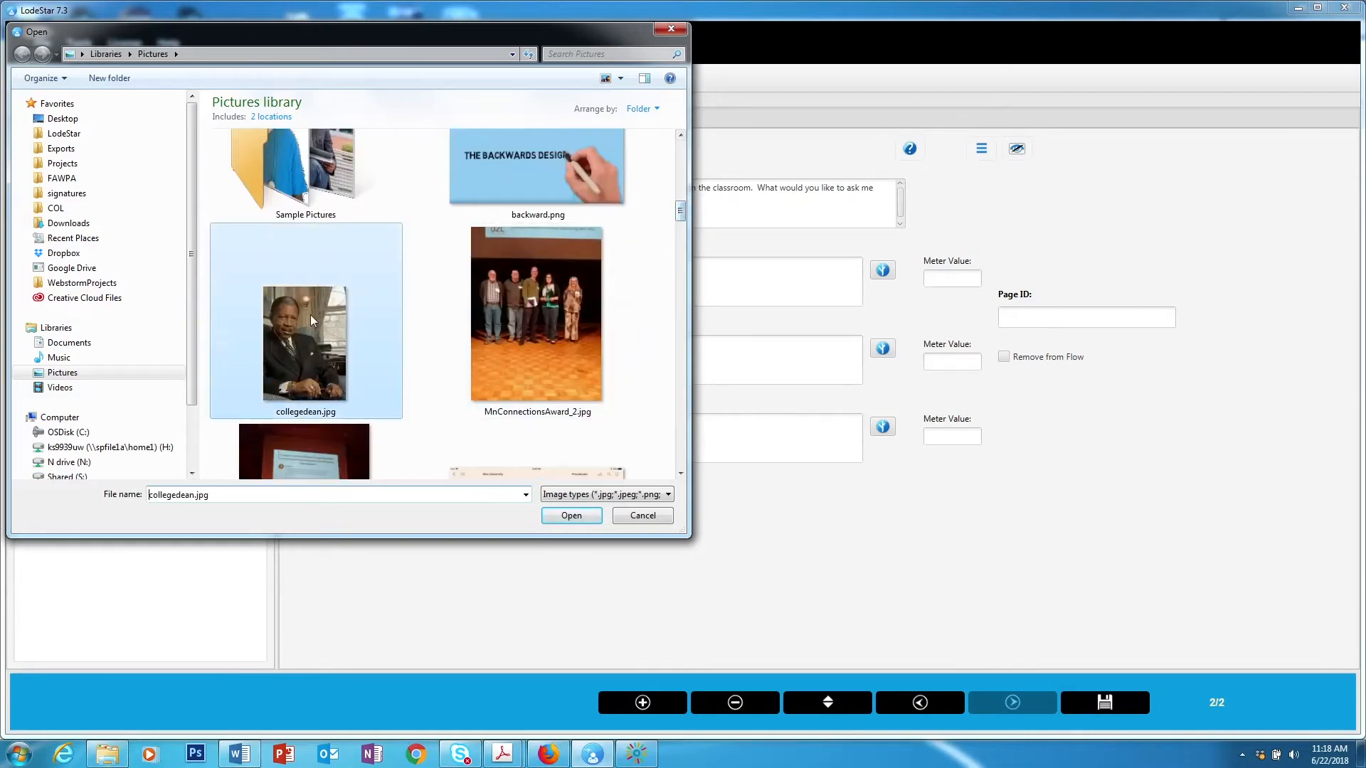
pyautogui.click(571, 516)
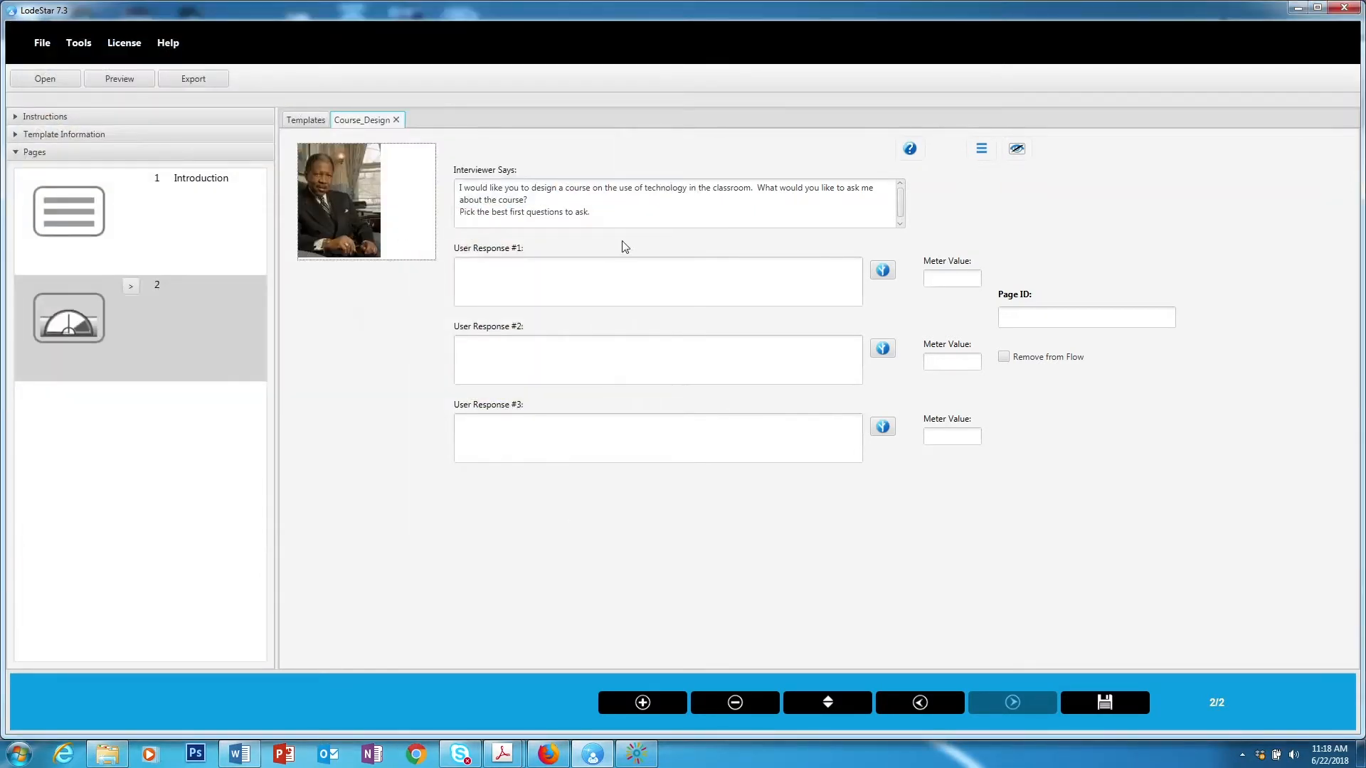
pyautogui.click(589, 223)
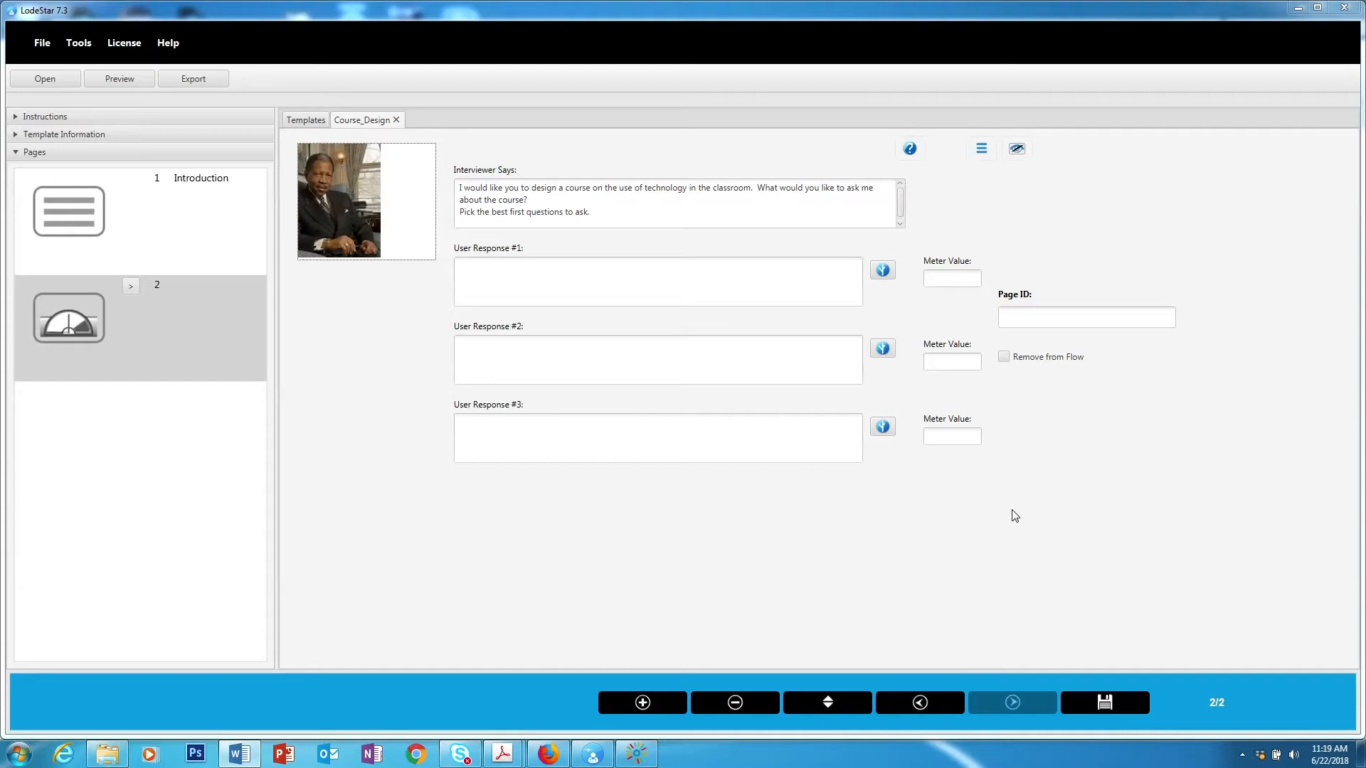
# Enter User Response #1 asking for the established student learning outcomes, whether the curriculum committee approved them, and whether they are etched in stone
pyautogui.click(668, 278)
pyautogui.write('What are the established student learning outcomes of the course?  Have they been approved by the curriculum committee?  Are they etched in stone?')
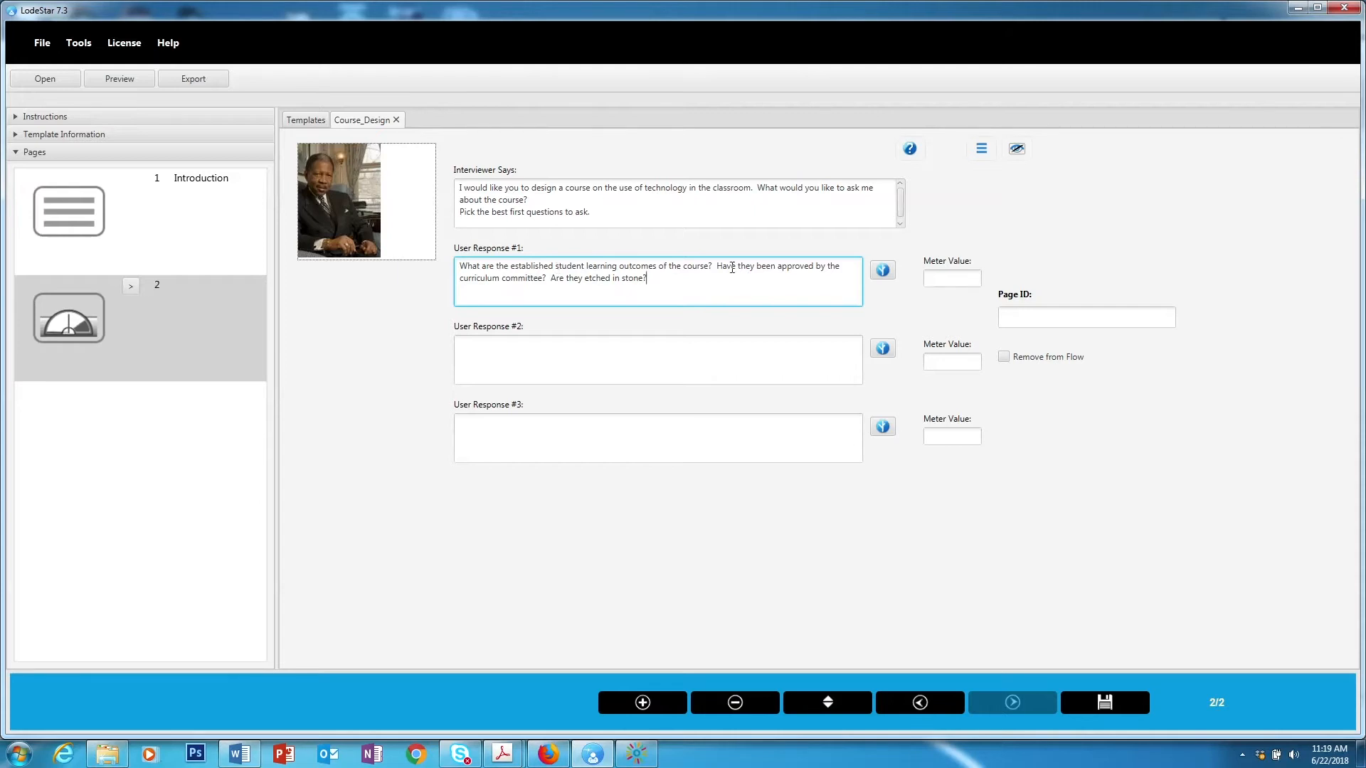
pyautogui.click(574, 278)
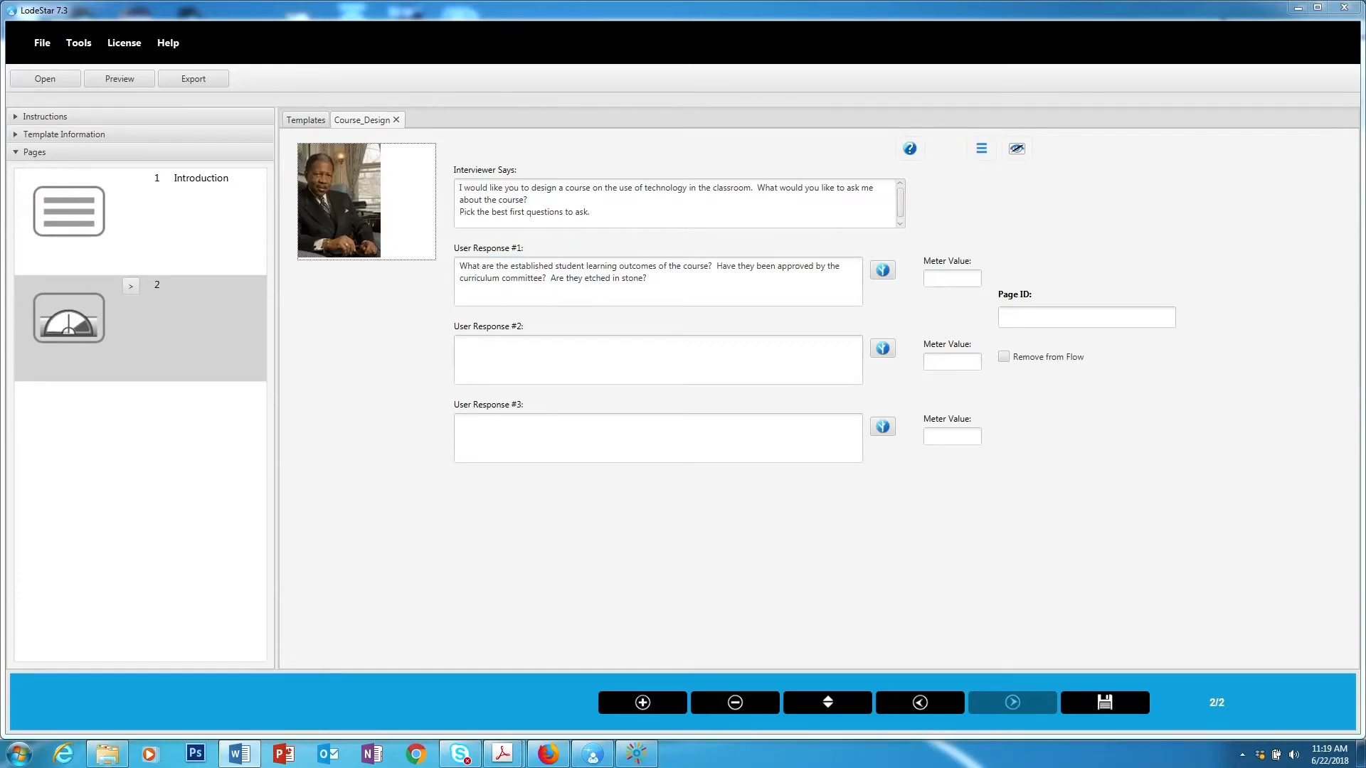
# Enter "Will this be a classroom or hybrid class or will it be strictly online?" as User Response #2
pyautogui.click(525, 375)
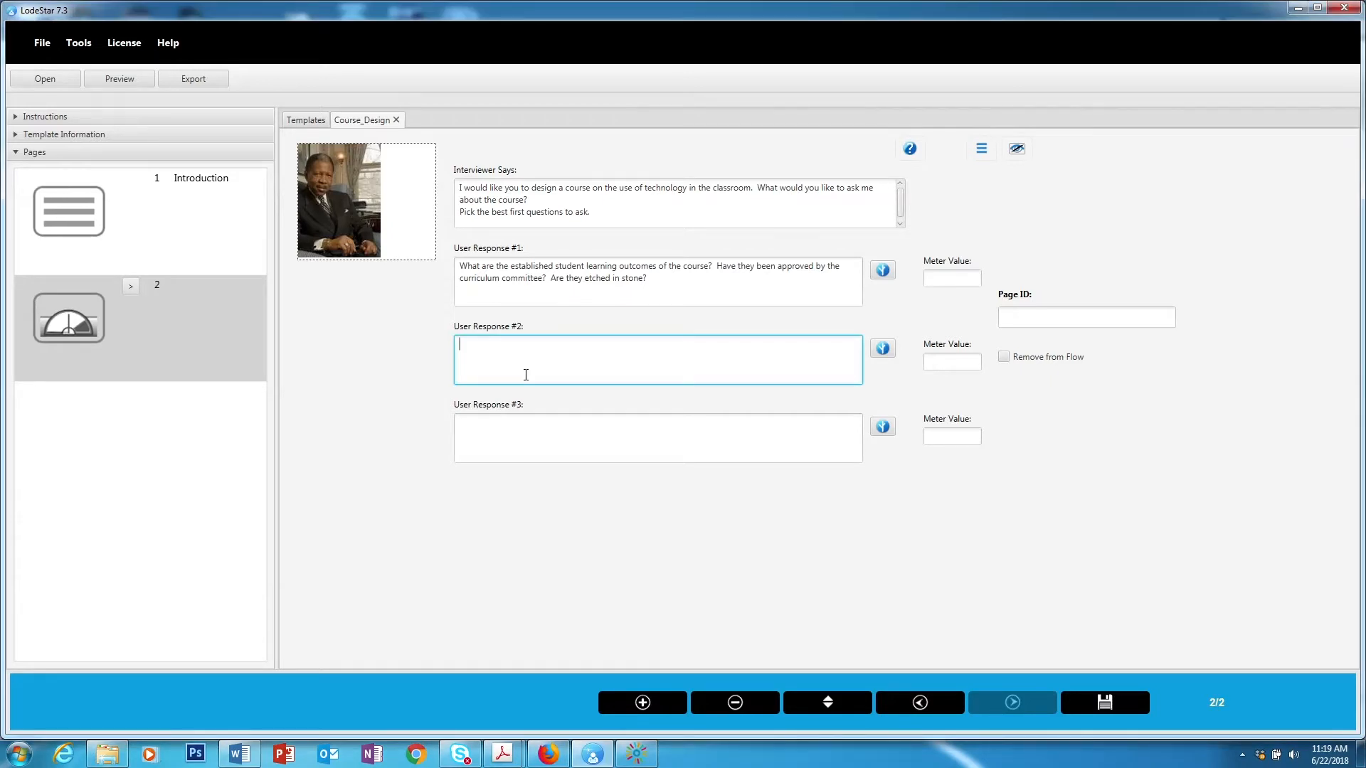
pyautogui.write('Will this be a classroom or hybrid class or will it be strictly online?')
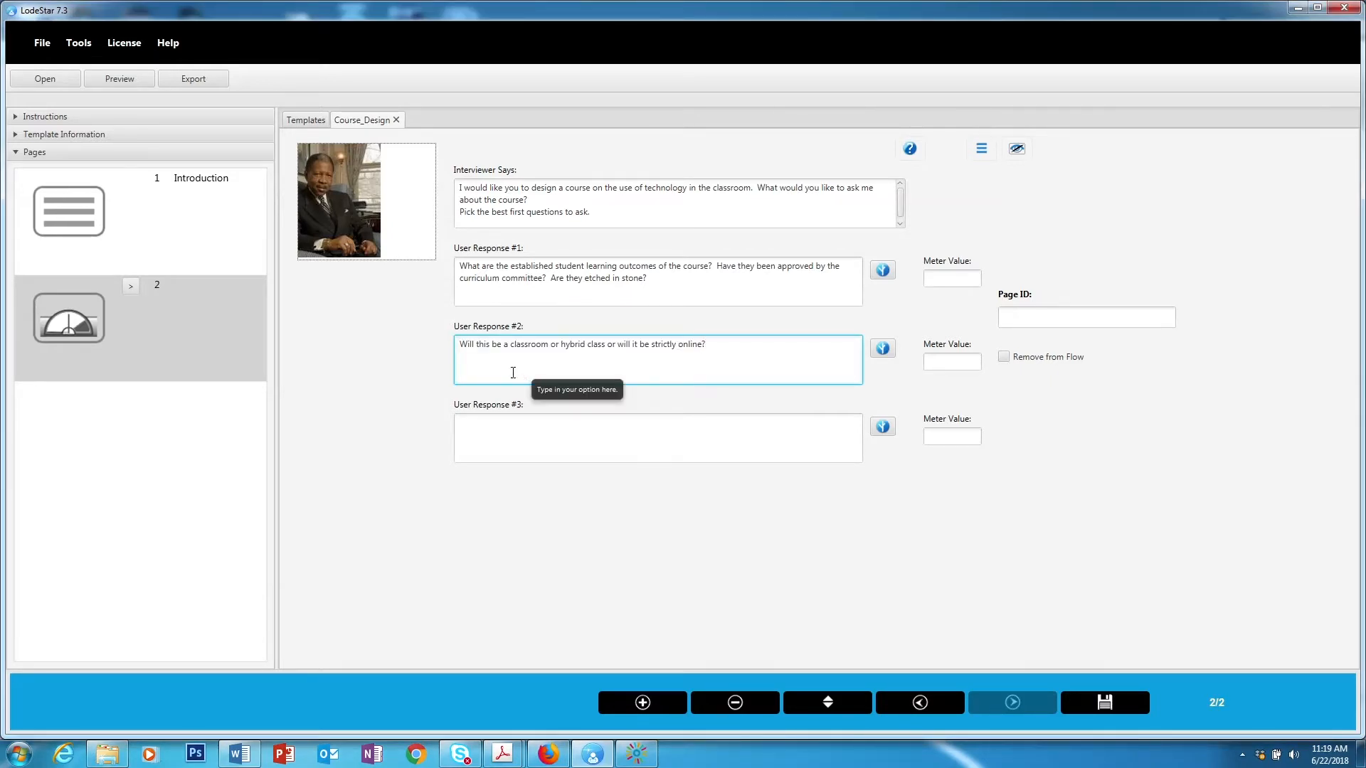
pyautogui.click(601, 346)
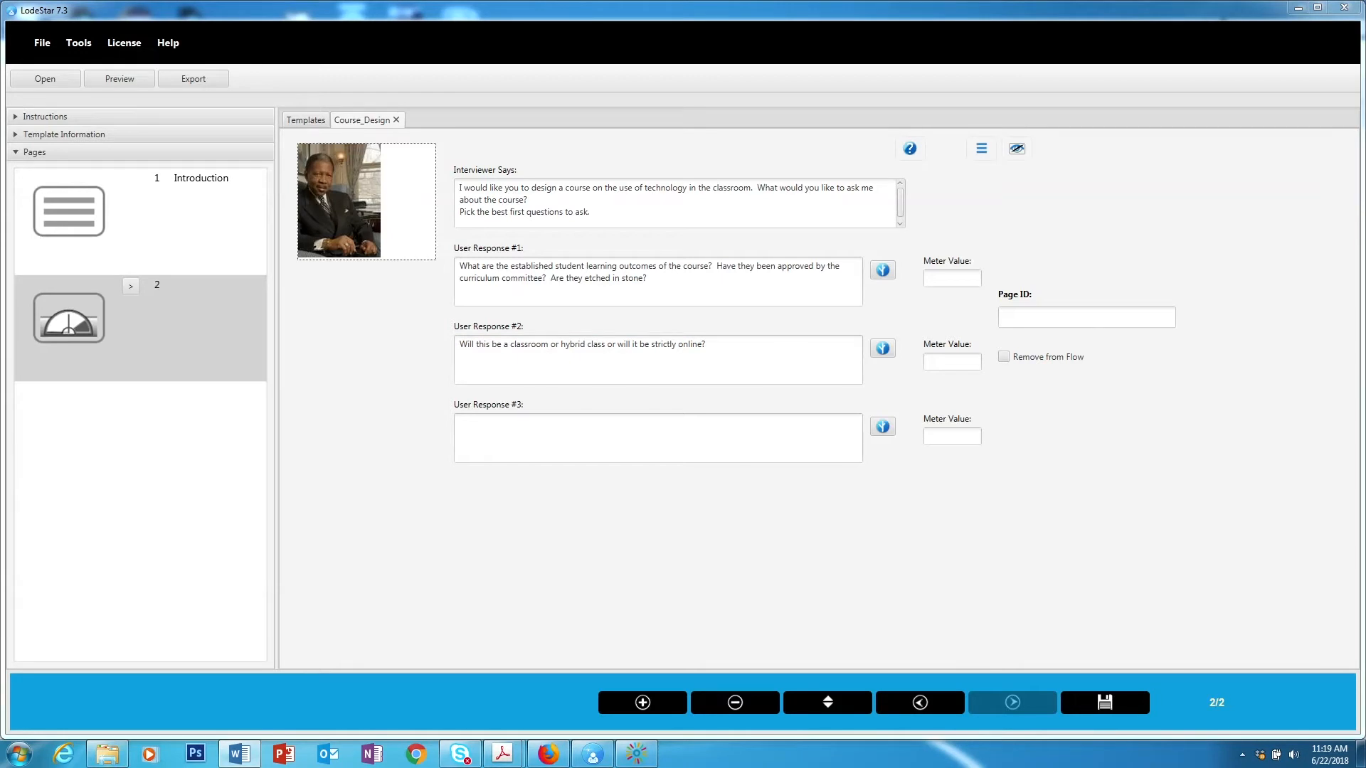
# Enter User Response #3 asking who the students are, what needs they have, and what situation and other factors will affect the class
pyautogui.click(554, 449)
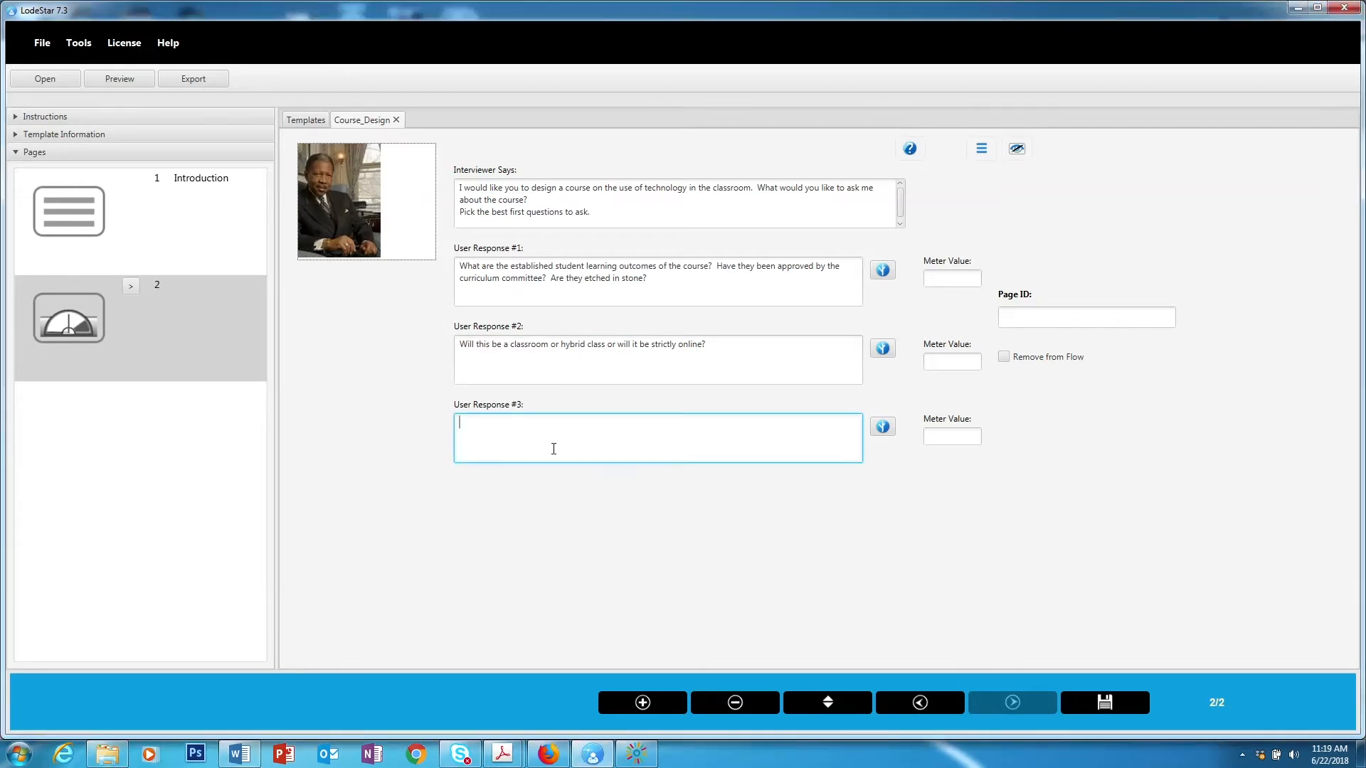
pyautogui.write('Who are the students? What needs to do they have?  What is their situation and other factors that will affect this class?')
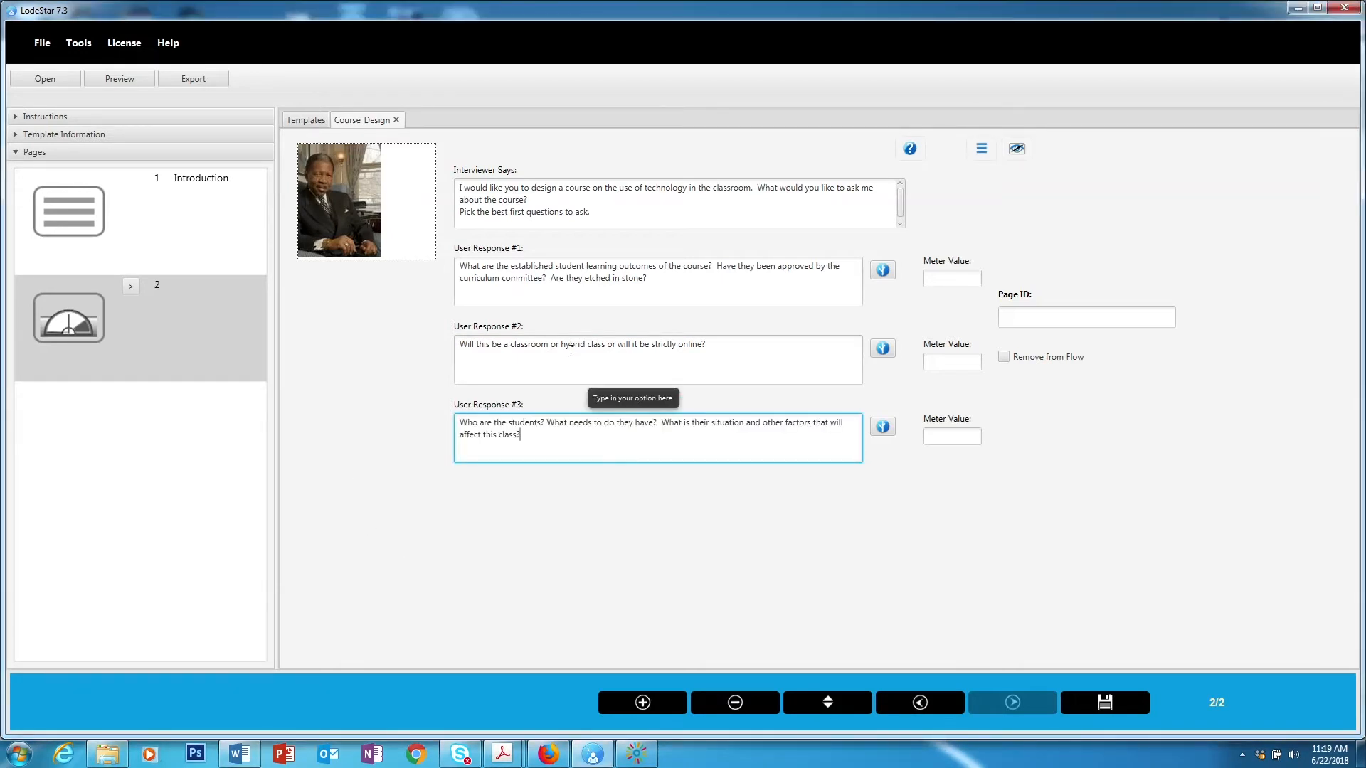
pyautogui.click(547, 341)
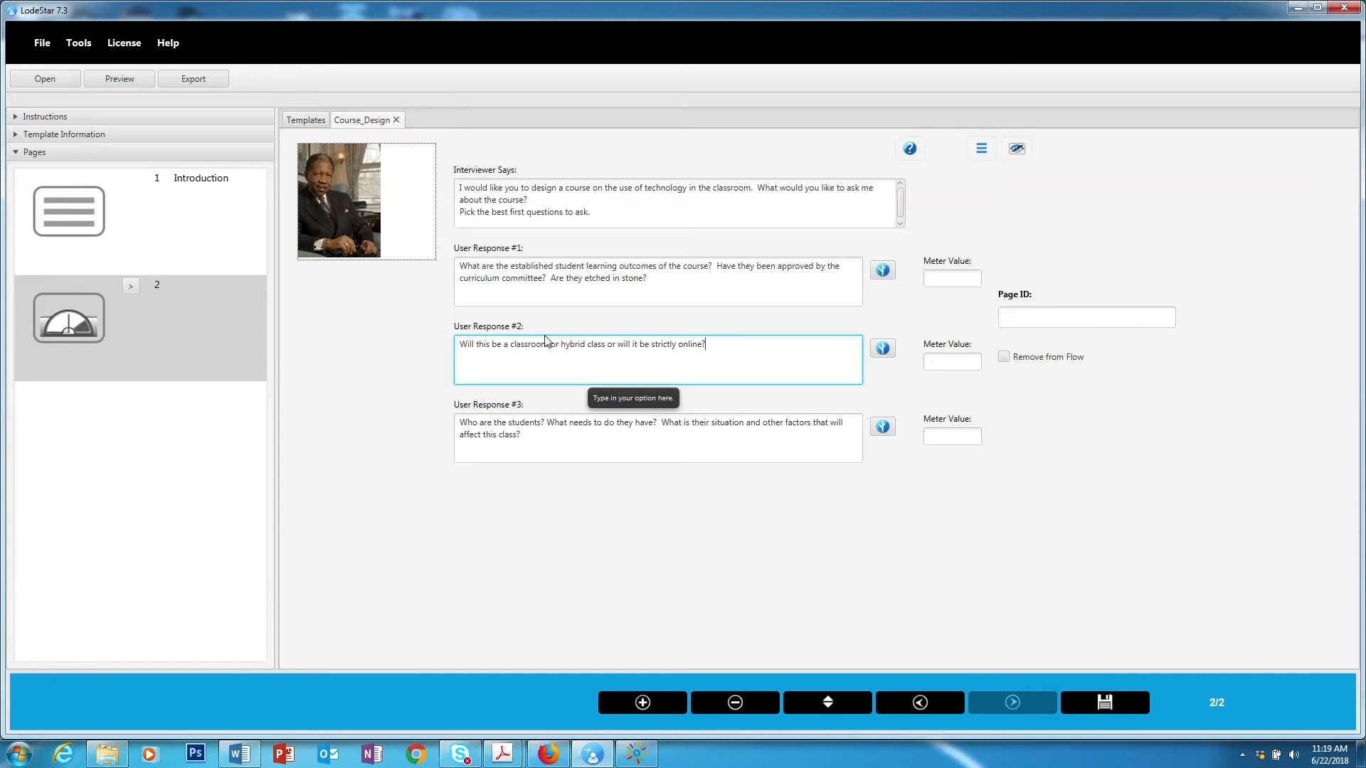
pyautogui.click(659, 424)
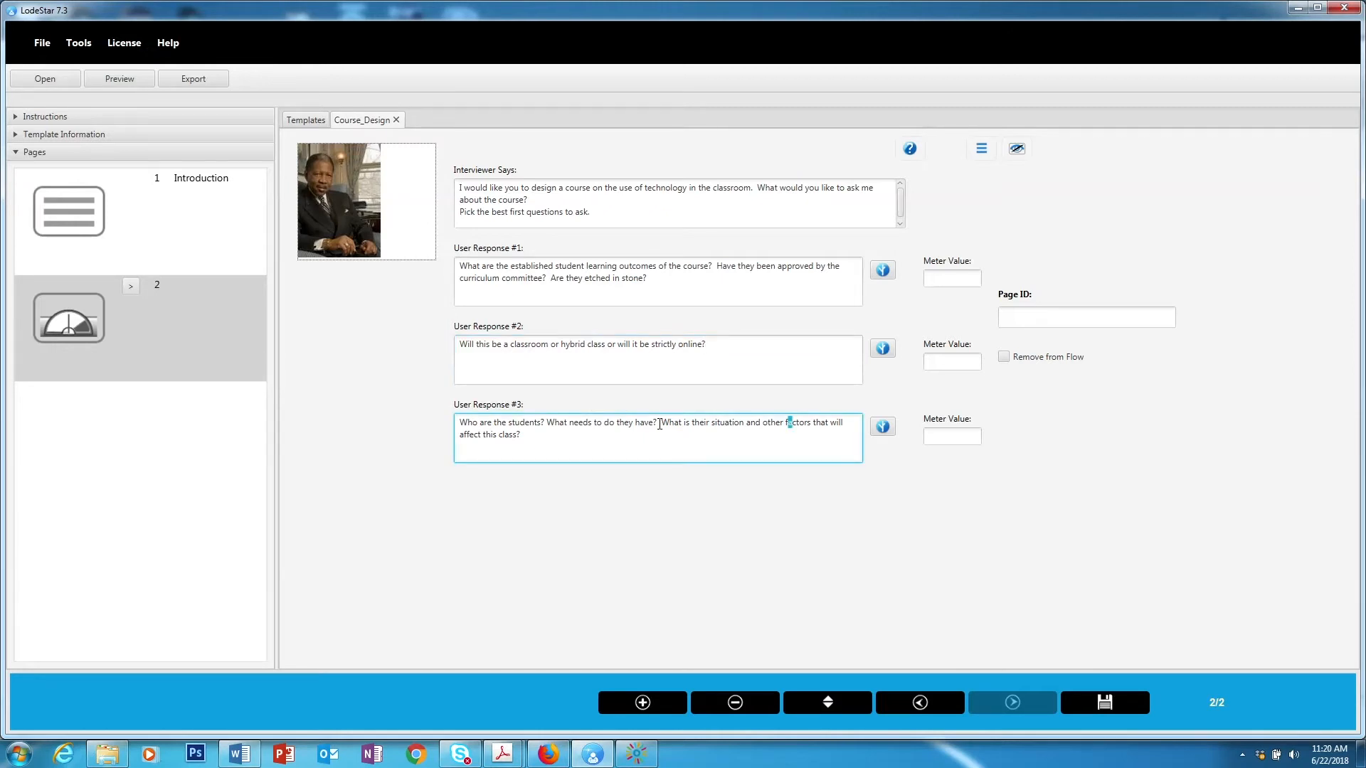
# Set the meter value of User Response #1, the learning outcomes question, to 3
pyautogui.click(926, 284)
pyautogui.click(654, 278)
pyautogui.tripleClick(654, 278)
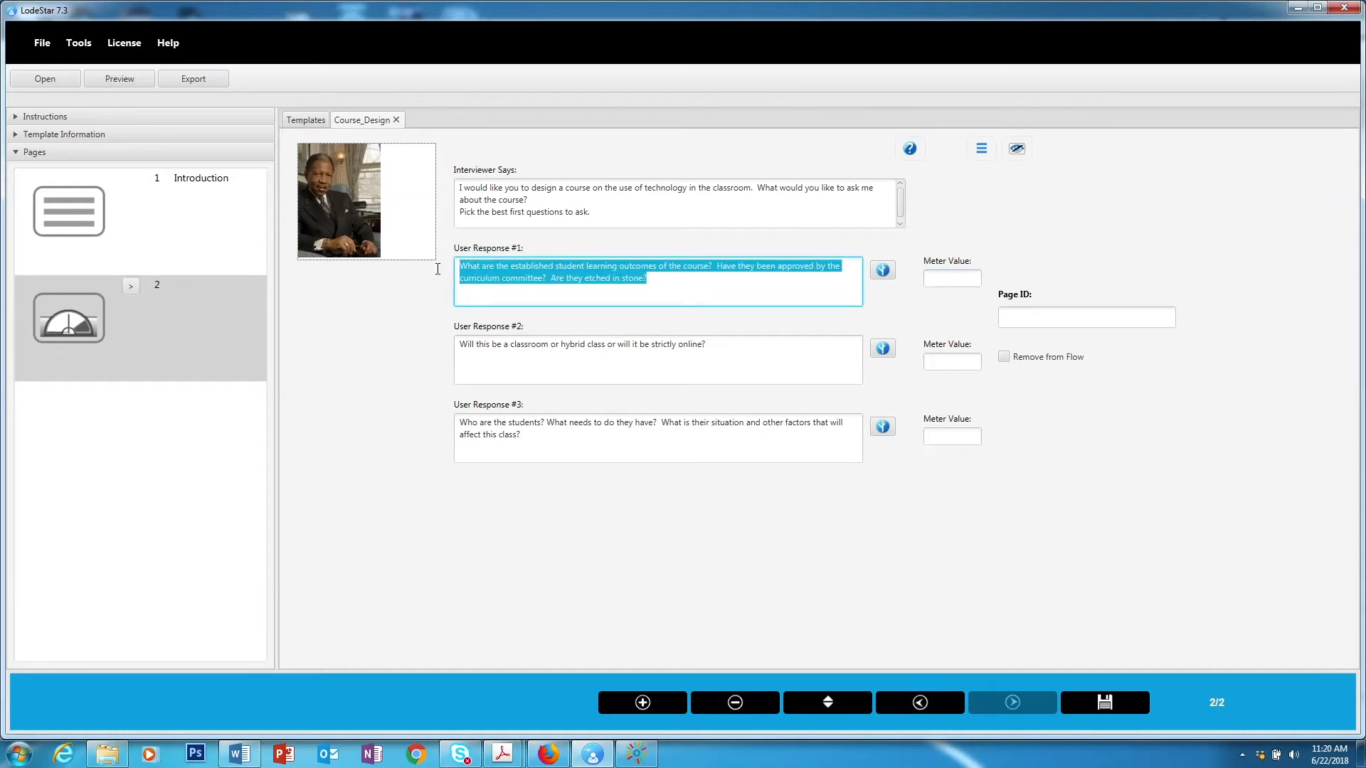
pyautogui.click(684, 277)
pyautogui.moveTo(667, 281); pyautogui.dragTo(441, 262)
pyautogui.click(946, 280)
pyautogui.write('3')
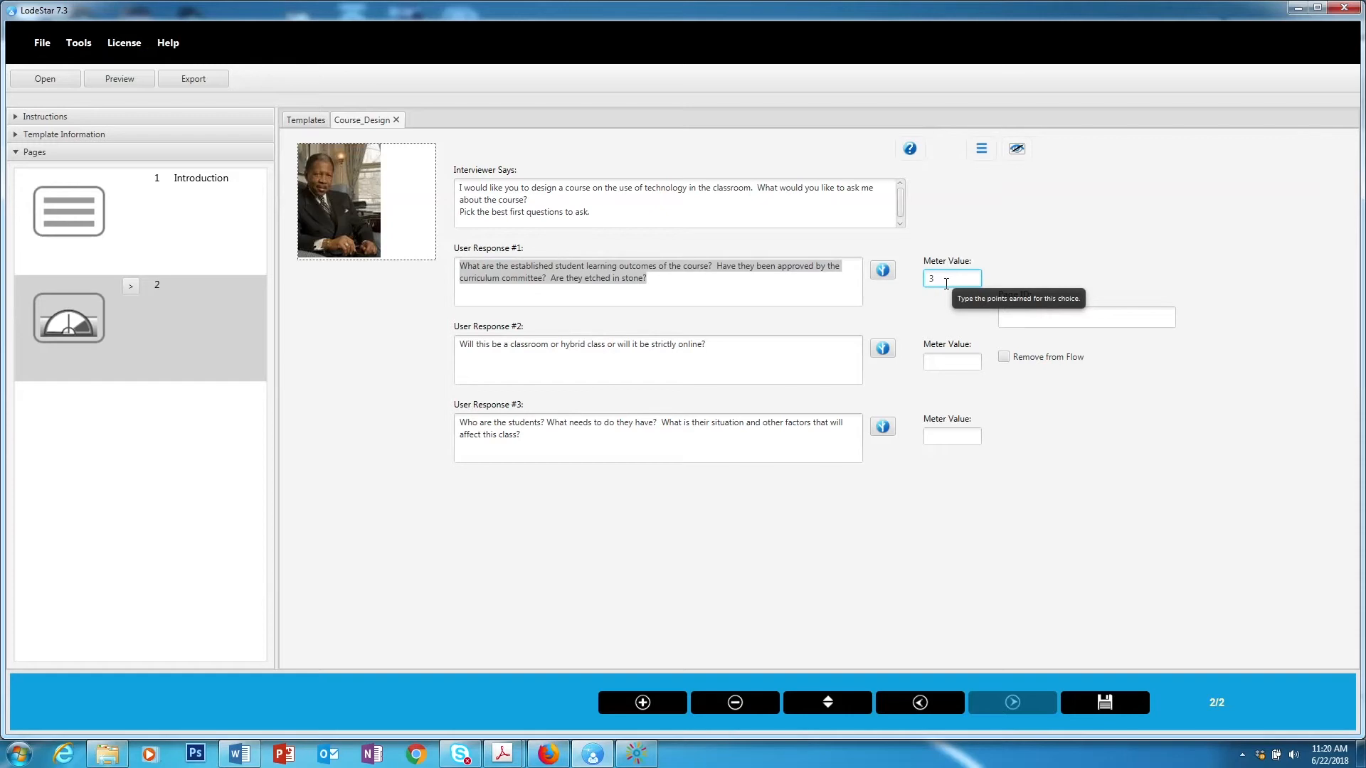
pyautogui.doubleClick(944, 273)
# Set the meter value to 5 for User Response #3 and to 1 for User Response #2
pyautogui.click(954, 435)
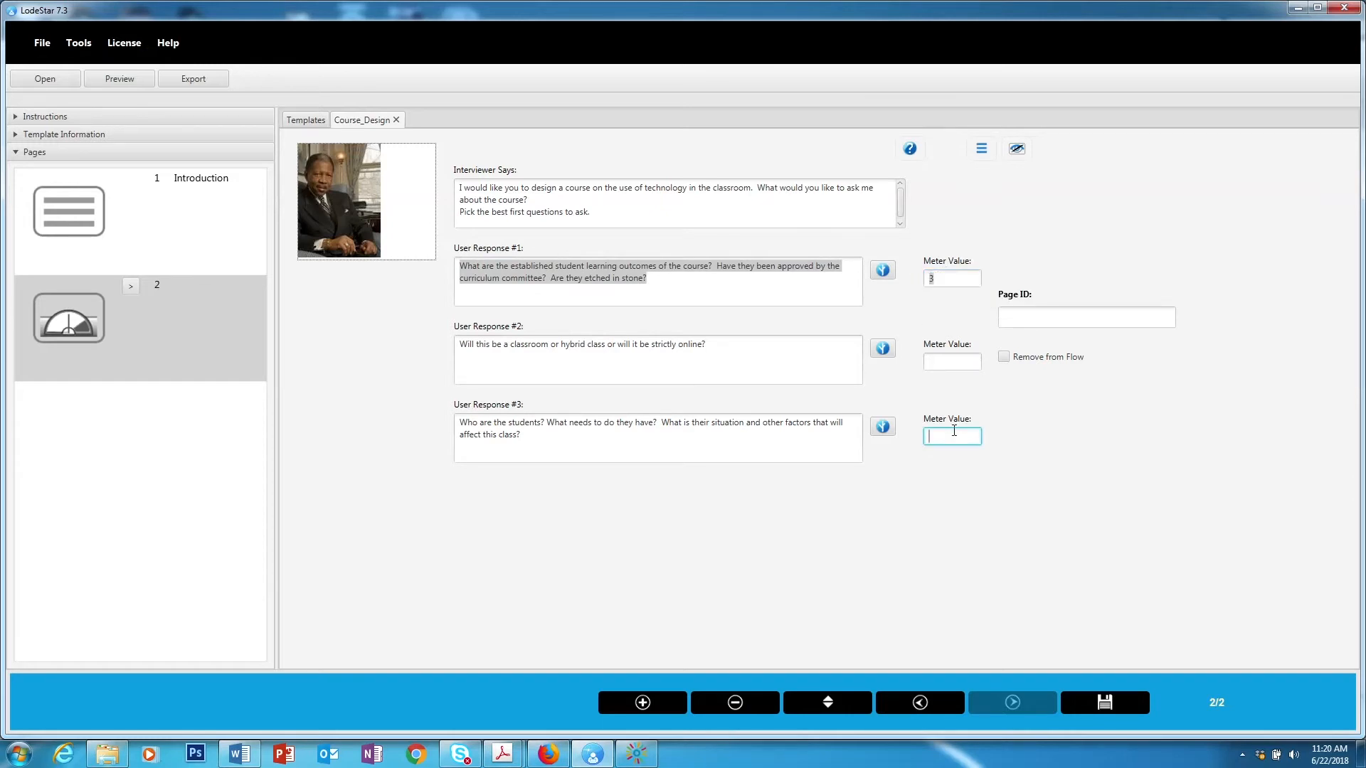
pyautogui.write('3')
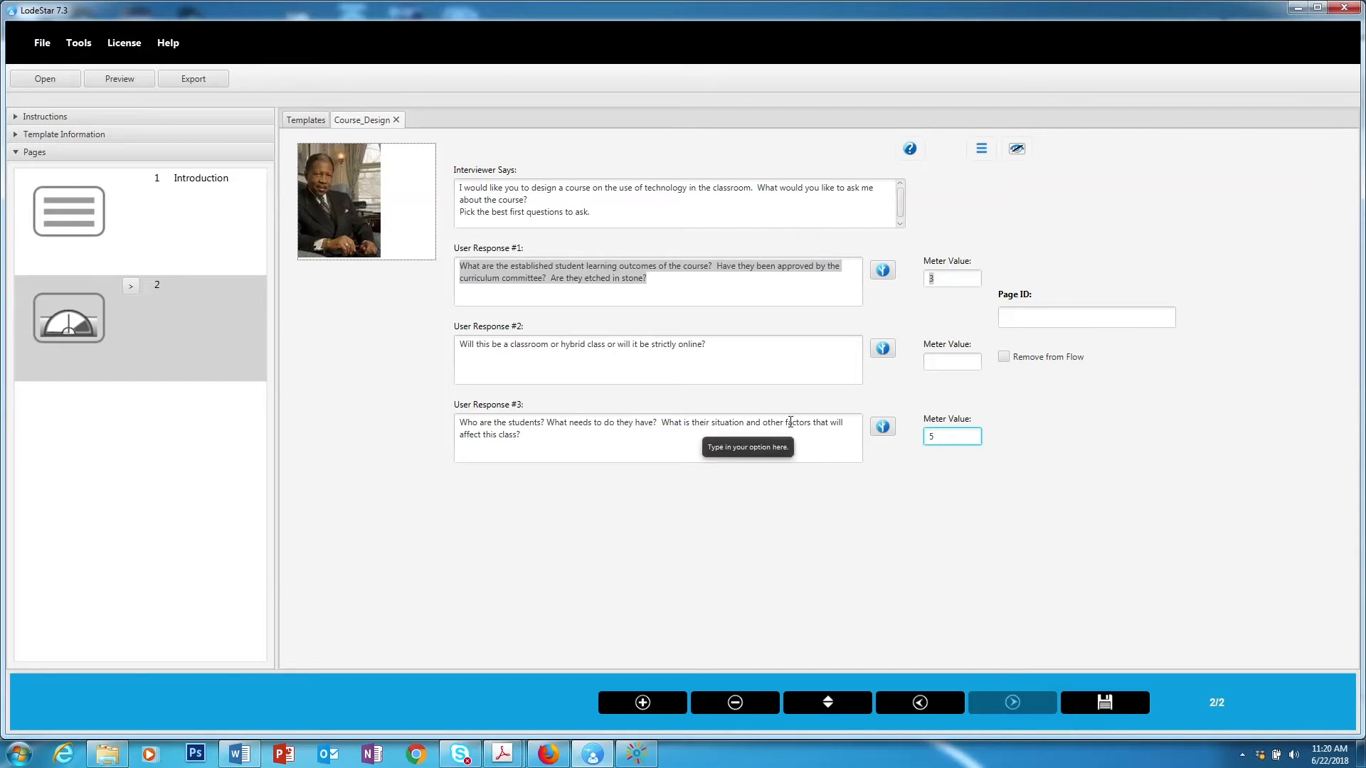
pyautogui.click(587, 435)
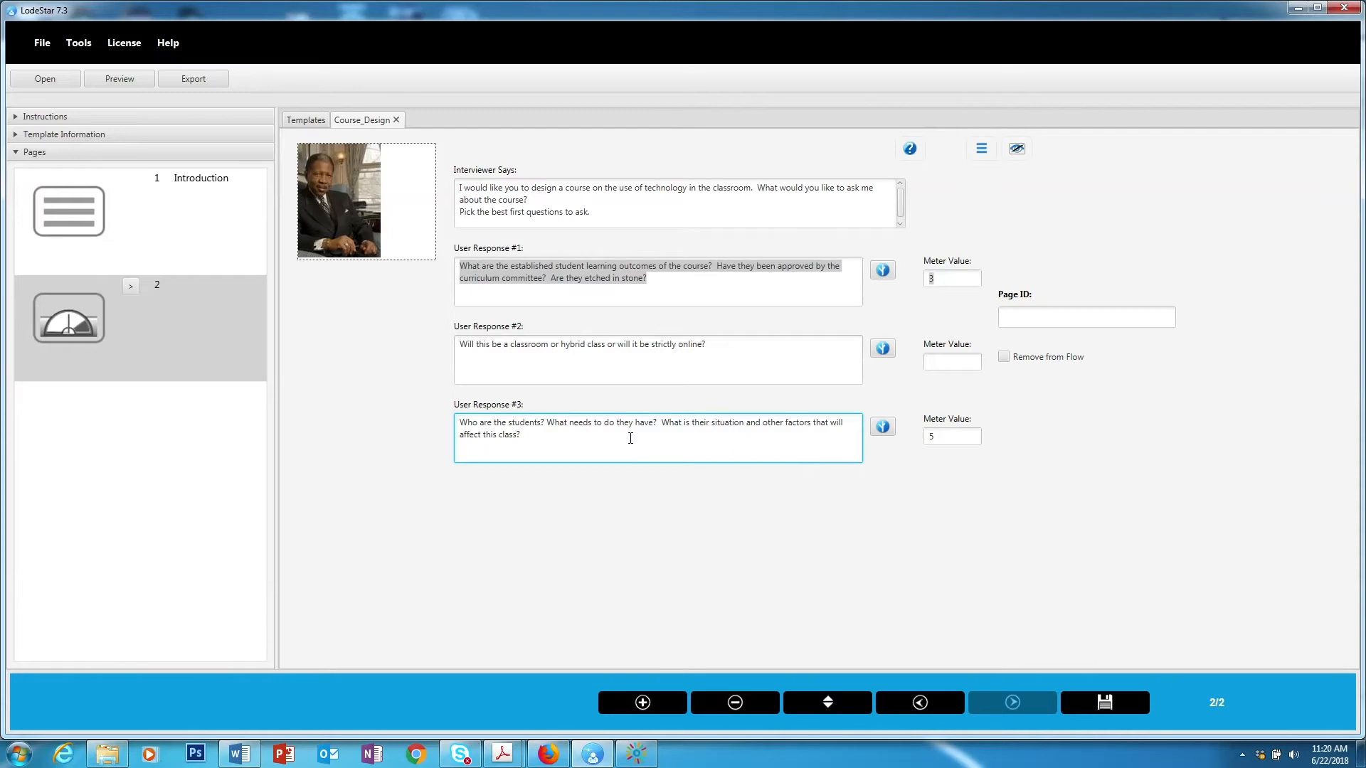
pyautogui.click(945, 436)
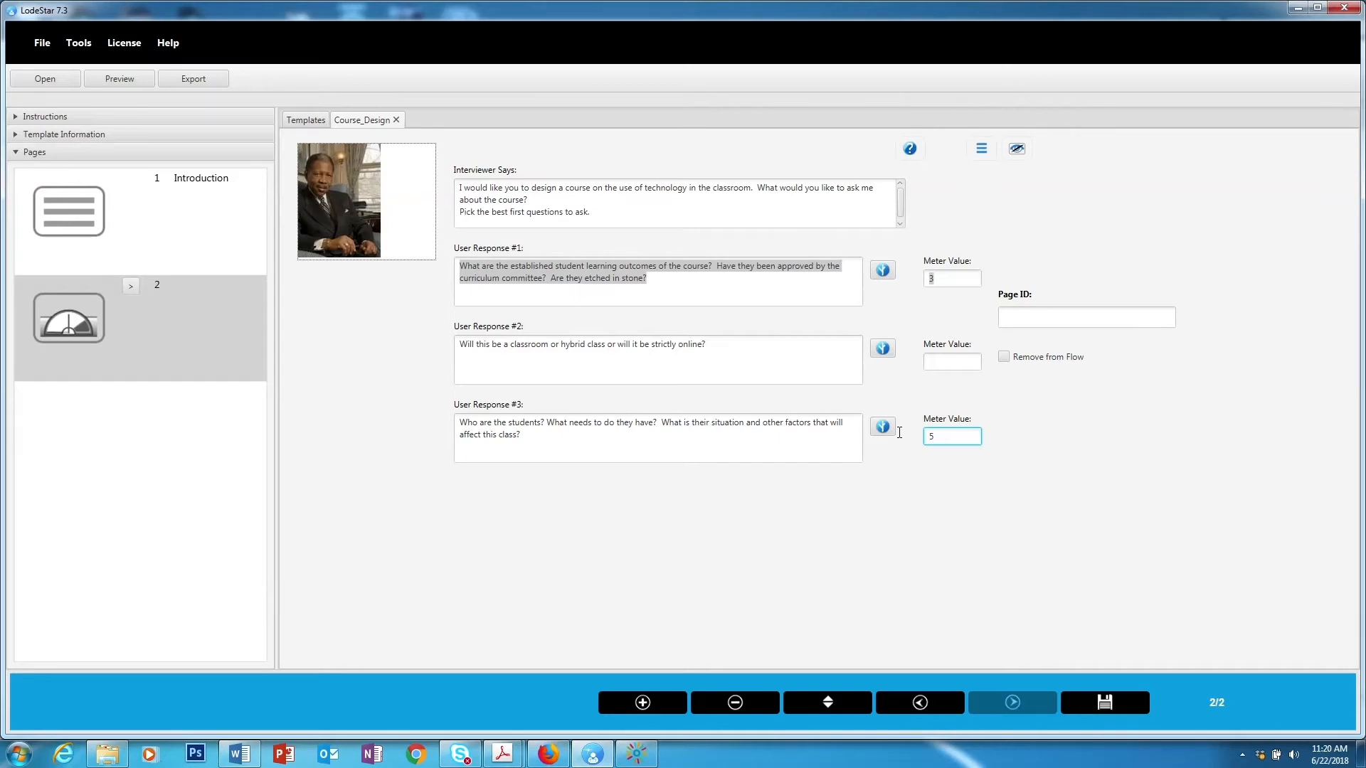
pyautogui.hotkey('shift', 'Tab')
pyautogui.click(660, 347)
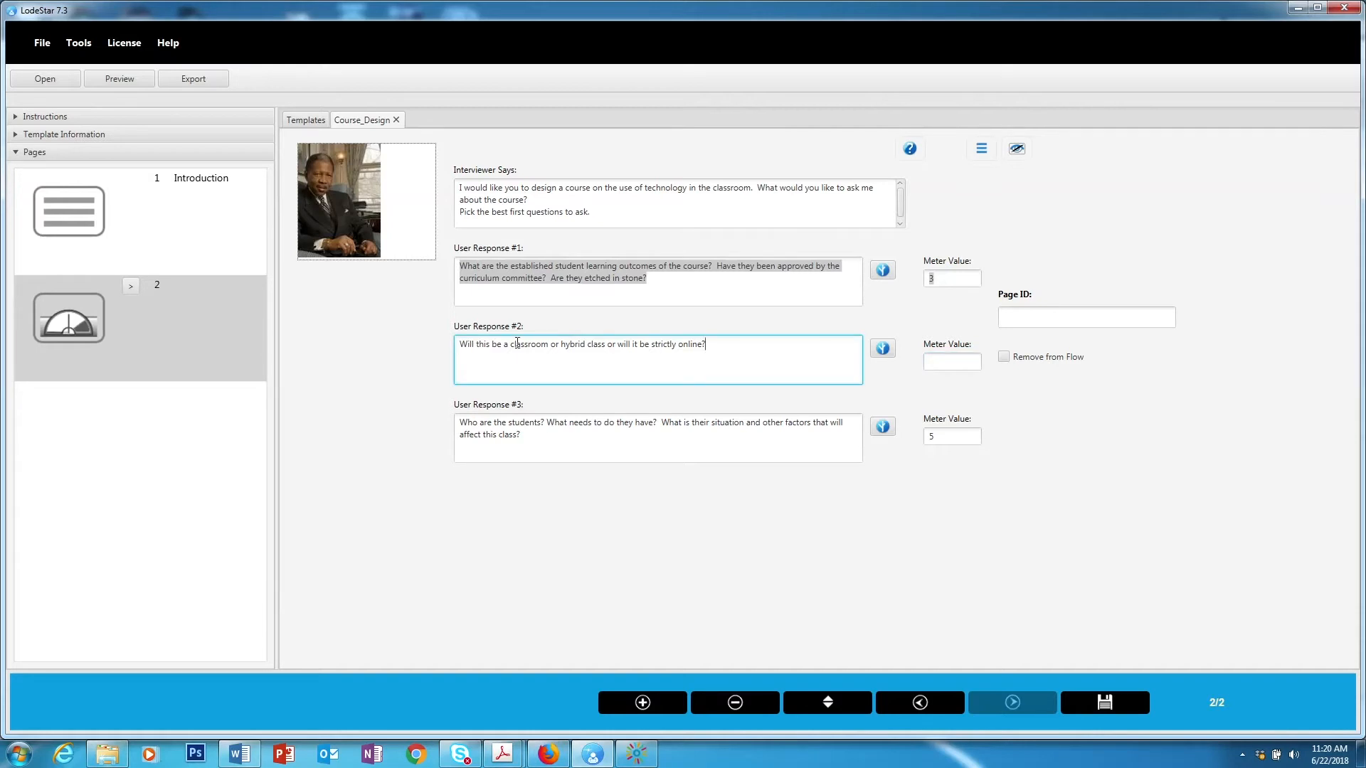
pyautogui.click(946, 362)
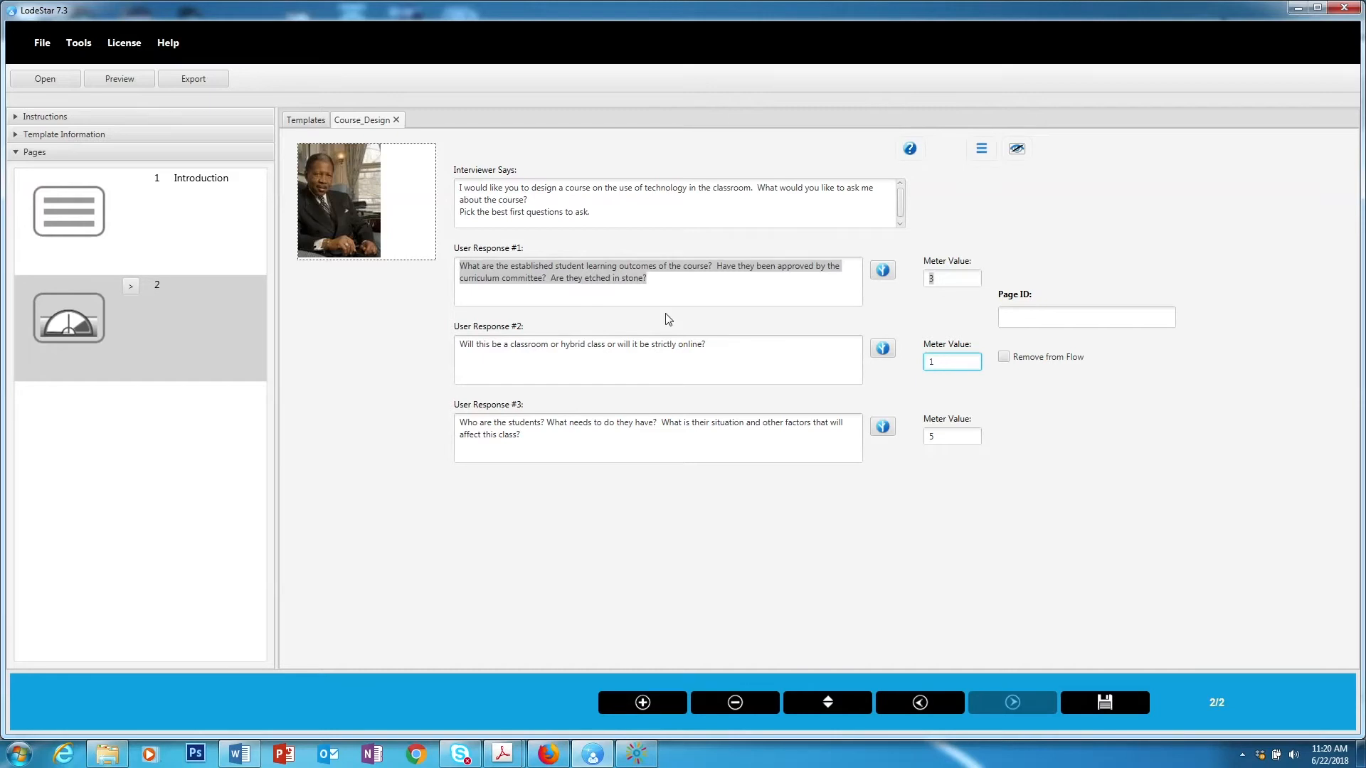
# Set the interview page's ID to "Question One"
pyautogui.click(1029, 320)
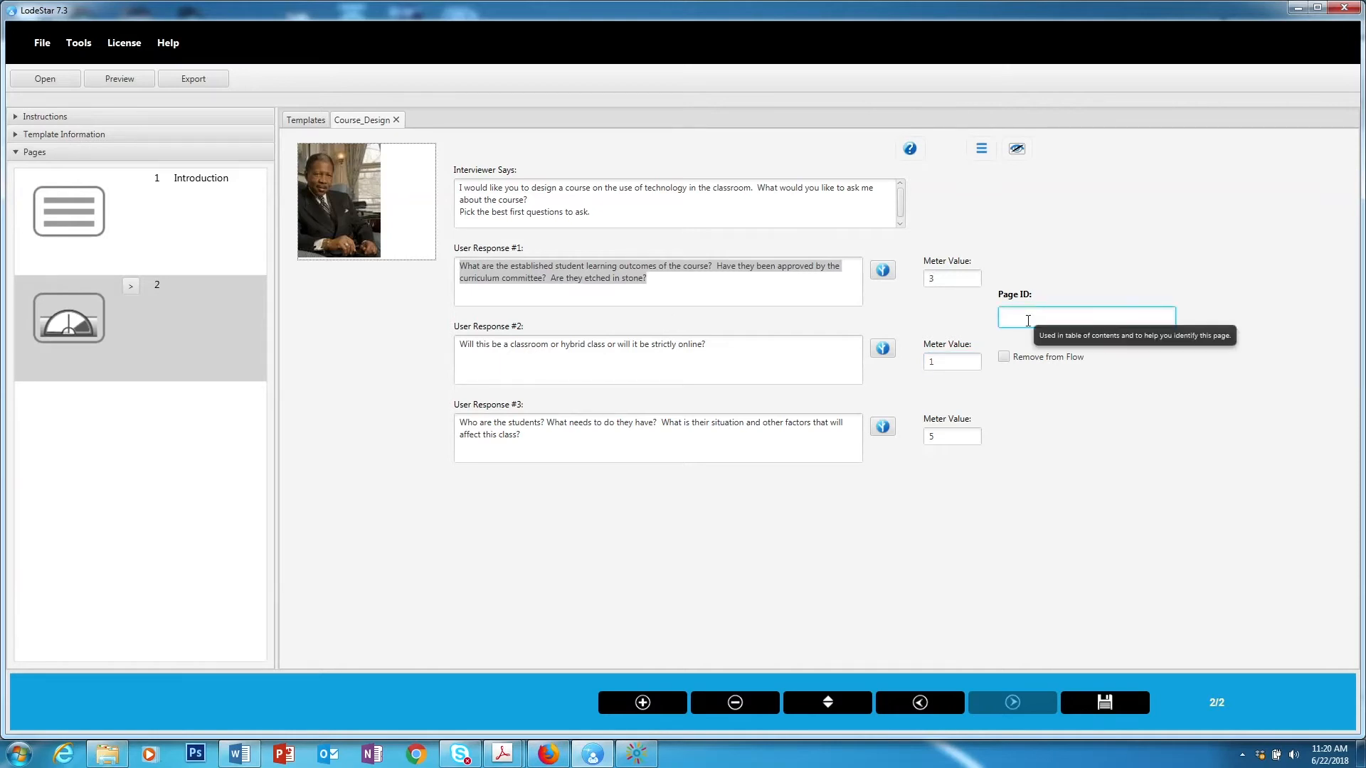
pyautogui.write('Intervi')
pyautogui.press('BackSpace')
pyautogui.press('BackSpace')
pyautogui.press('BackSpace')
pyautogui.press('BackSpace')
pyautogui.press('BackSpace')
pyautogui.press('BackSpace')
pyautogui.press('BackSpace')
pyautogui.write('Ques')
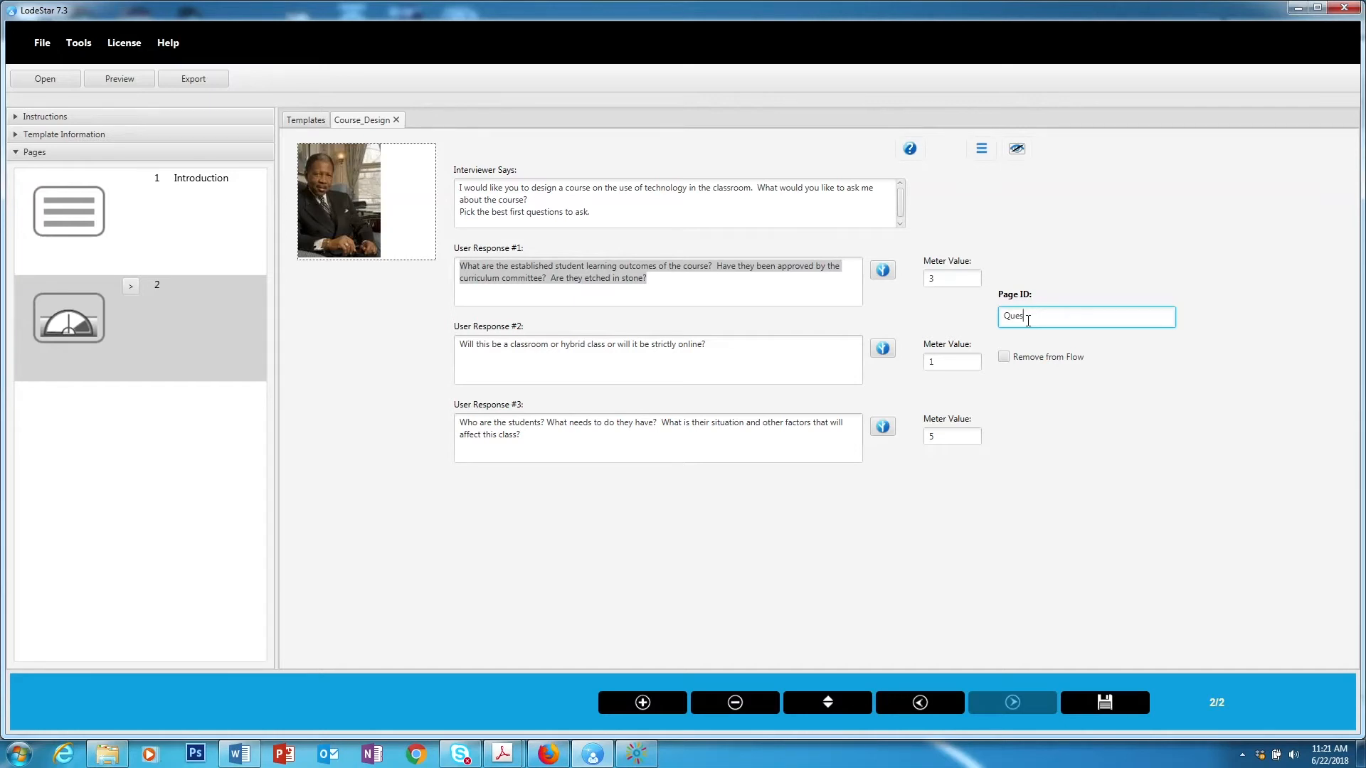
pyautogui.write('tion One')
# Save and show the feedback "This is a legitimate question. Sometimes we have to start with what we are given." for User Response #1
pyautogui.click(883, 270)
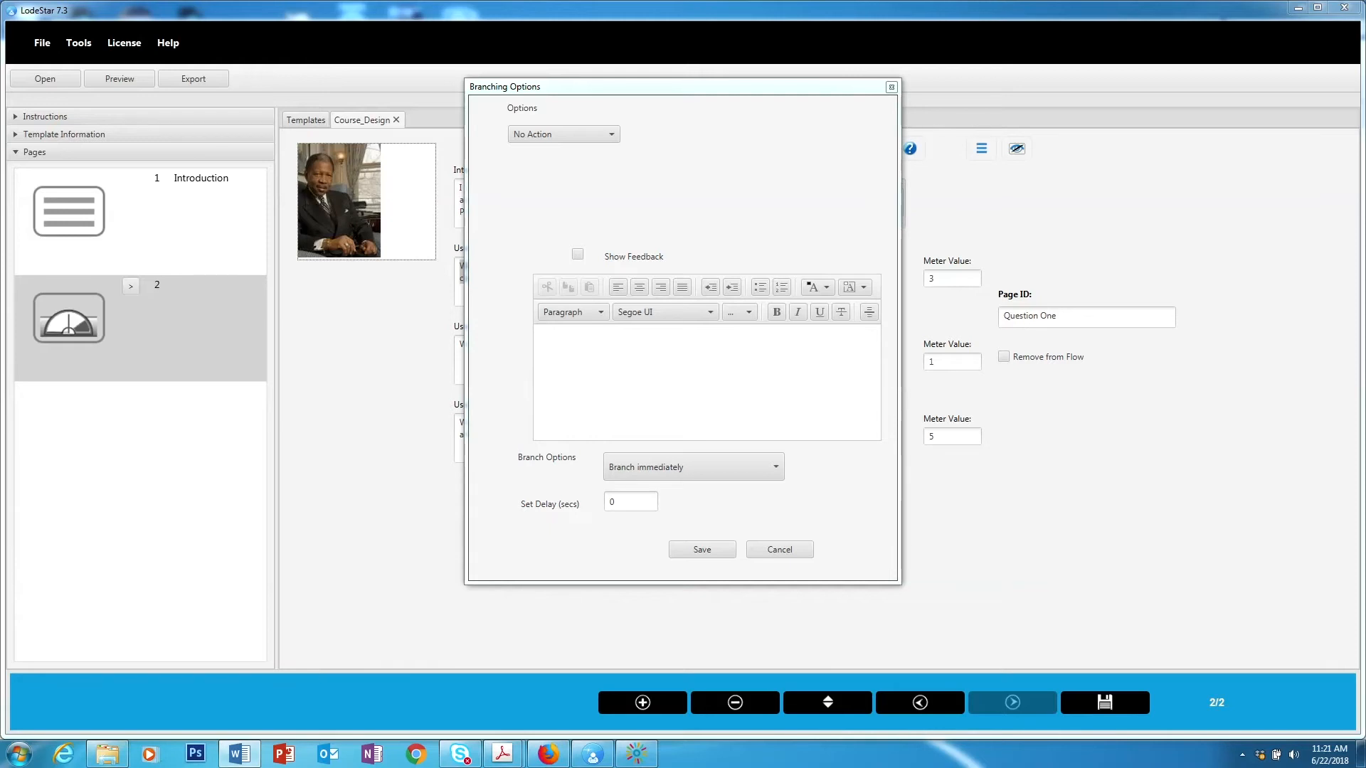
pyautogui.write('This is a legitimate question.  Sometimes we have to start with what we are given.')
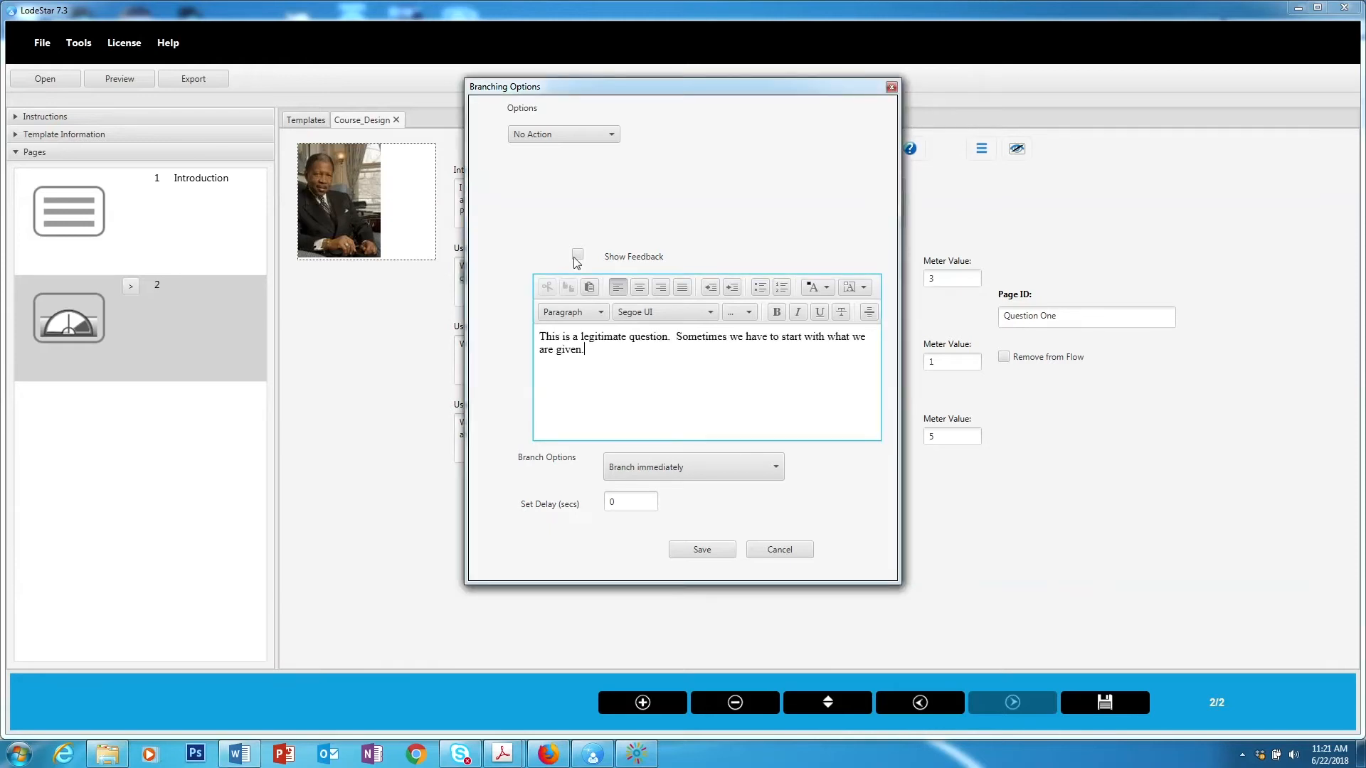
pyautogui.click(576, 255)
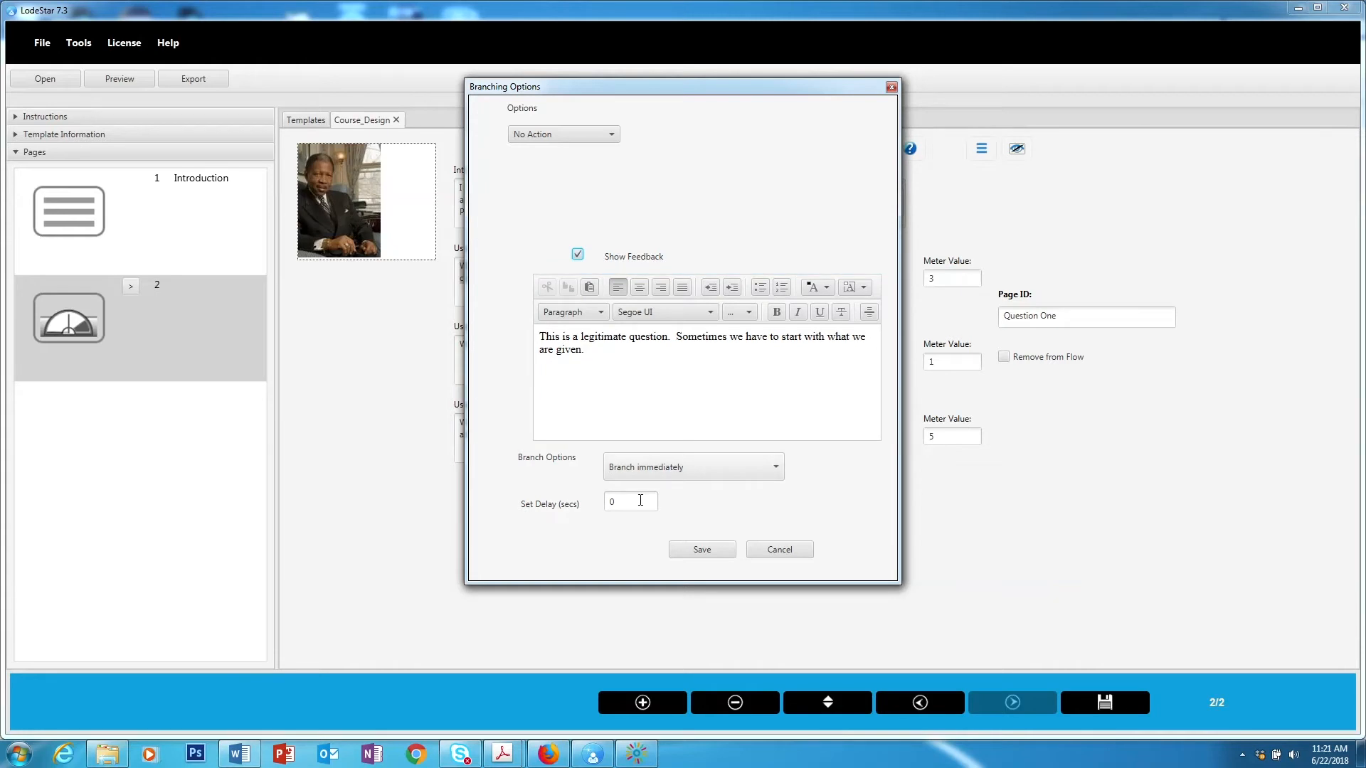
pyautogui.scroll(1, 527, 134)
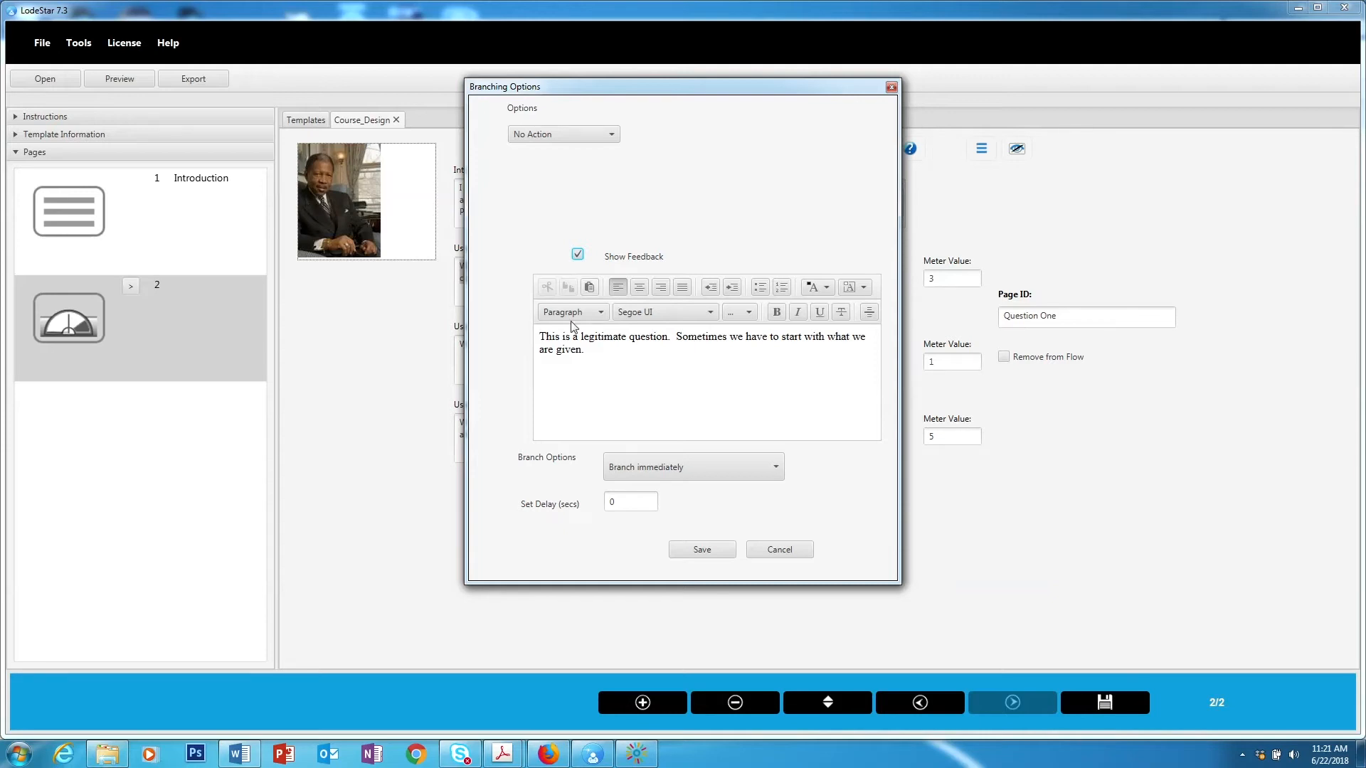
pyautogui.click(698, 552)
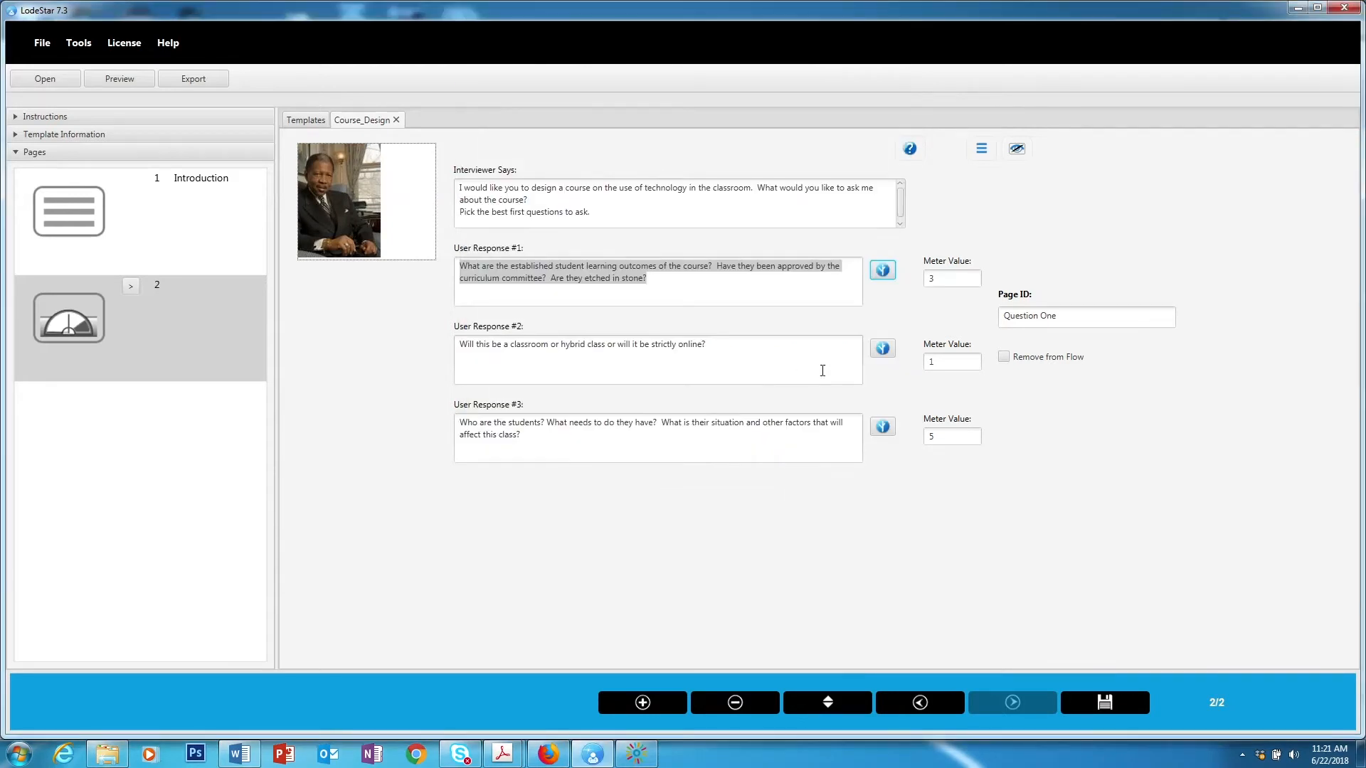
# Save and show the feedback "This is a legitimate question. However, it is not the most important first question." for User Response #2
pyautogui.click(882, 348)
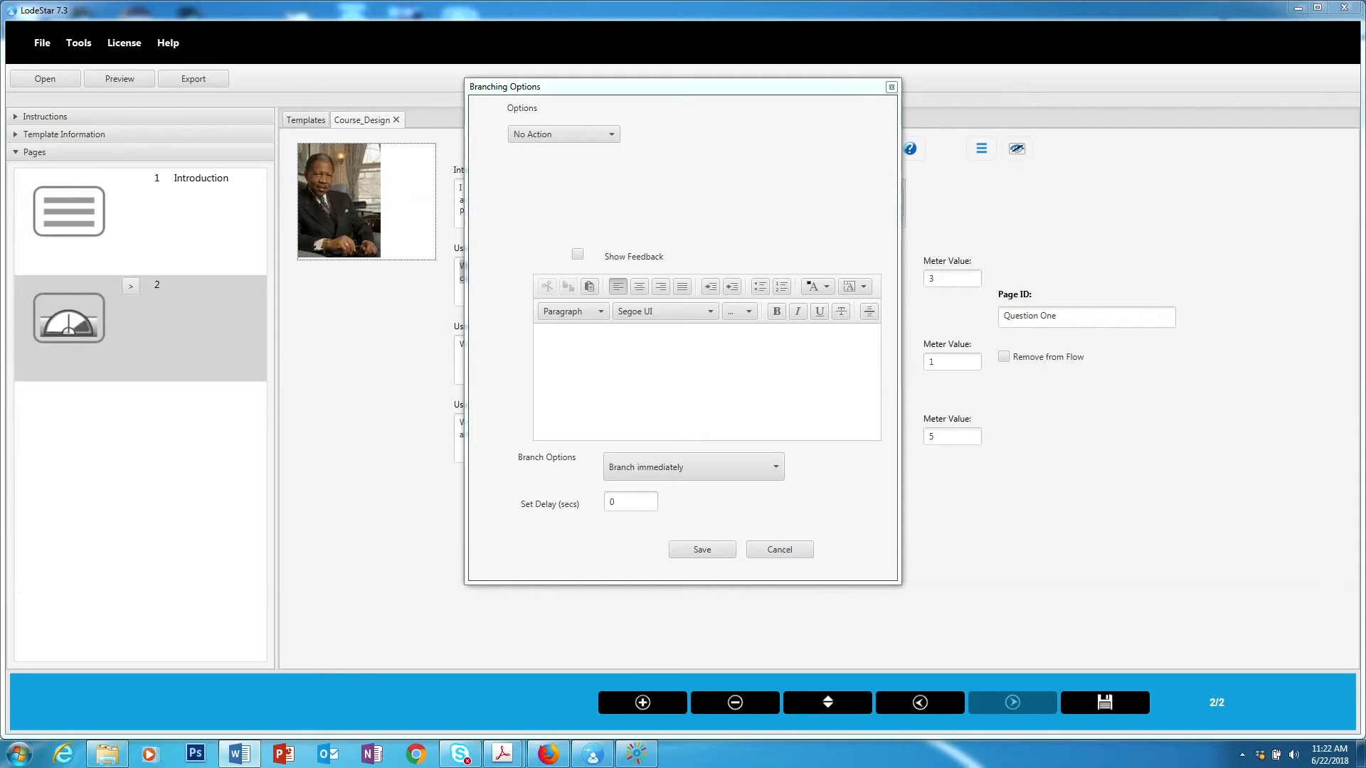
pyautogui.click(627, 349)
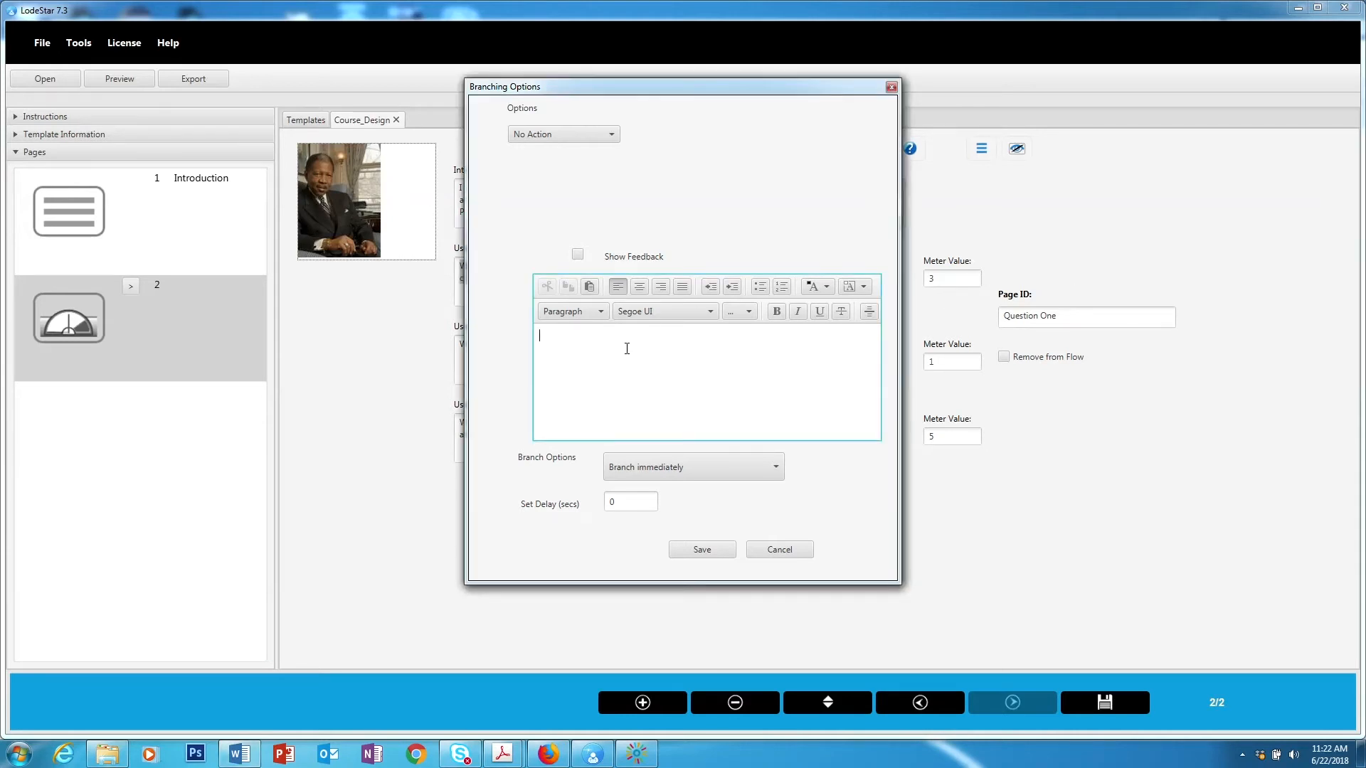
pyautogui.write('This is a legitimate question.  However, it is not the most important first question.')
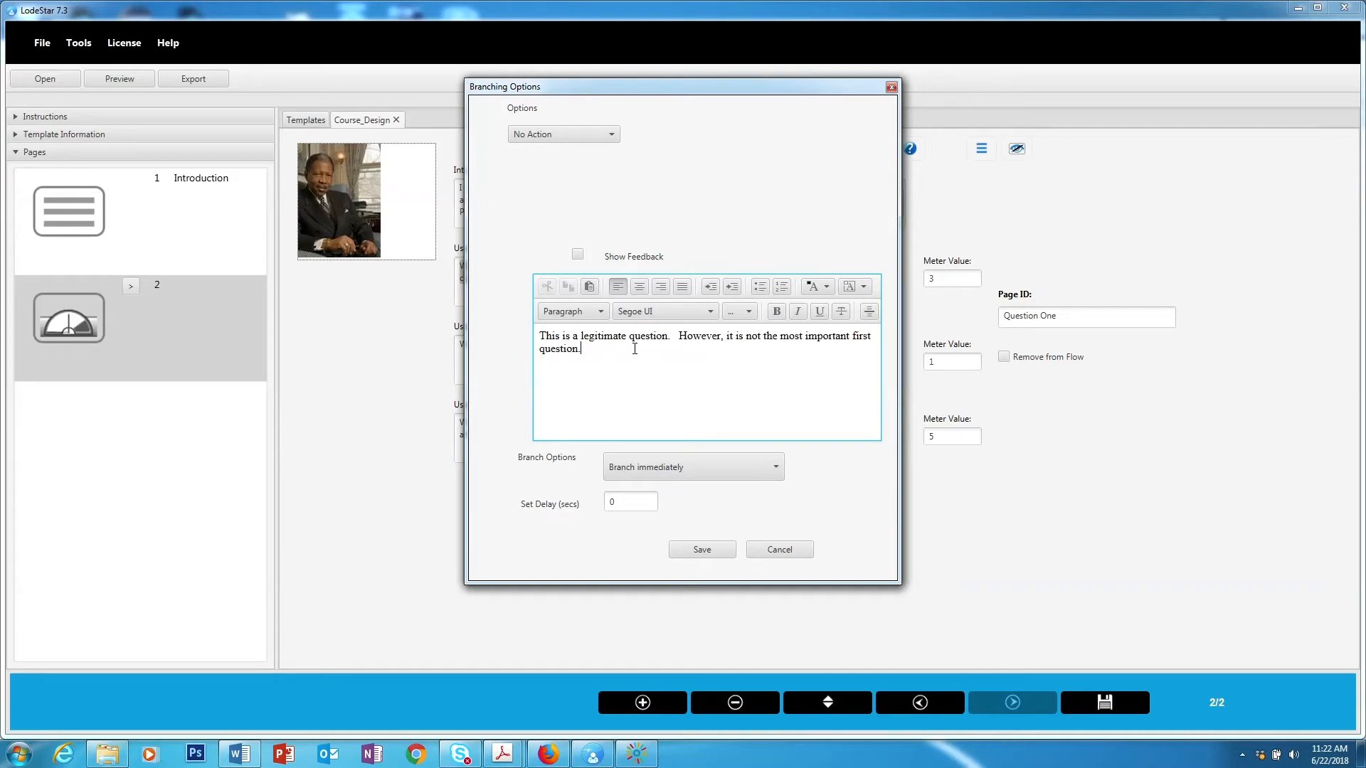
pyautogui.click(578, 254)
pyautogui.click(701, 551)
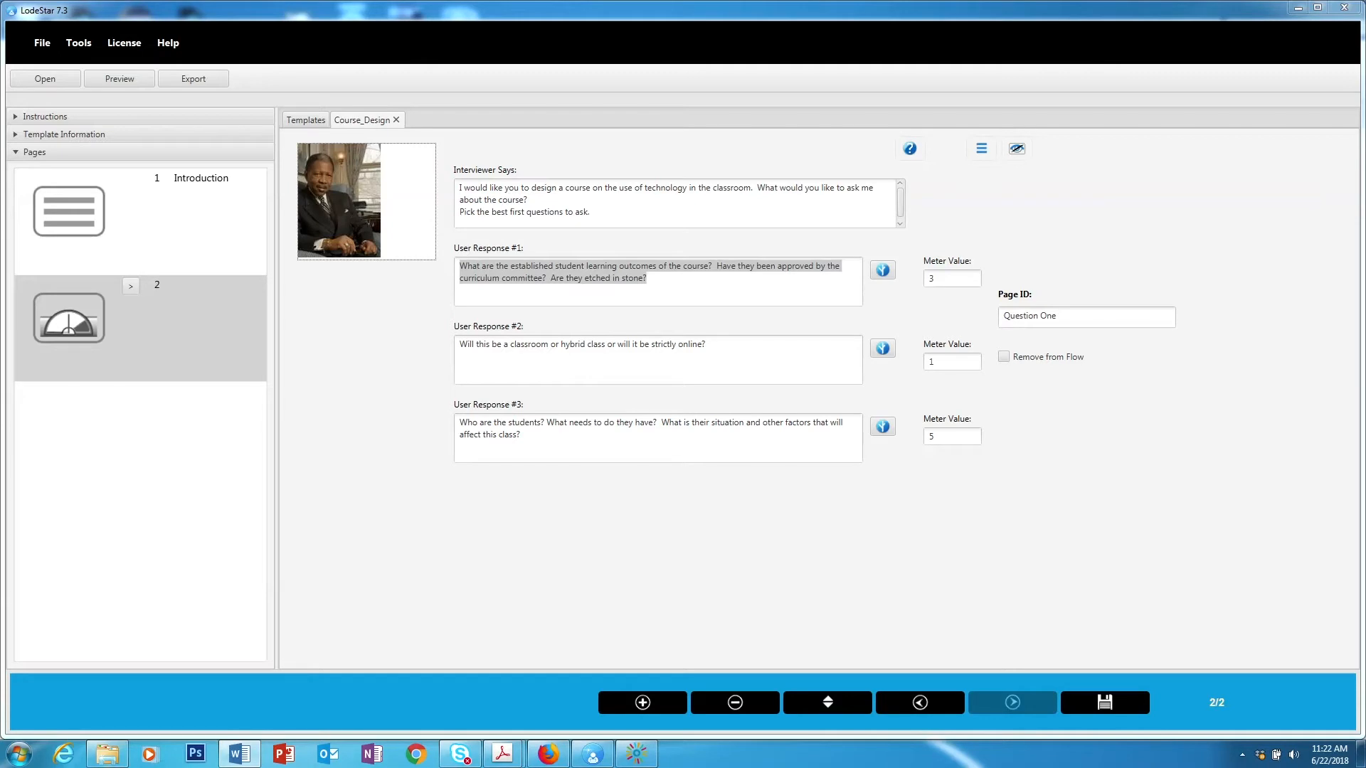
# Save and show the feedback "Excellent question." for User Response #3, and save the project
pyautogui.click(885, 429)
pyautogui.click(588, 333)
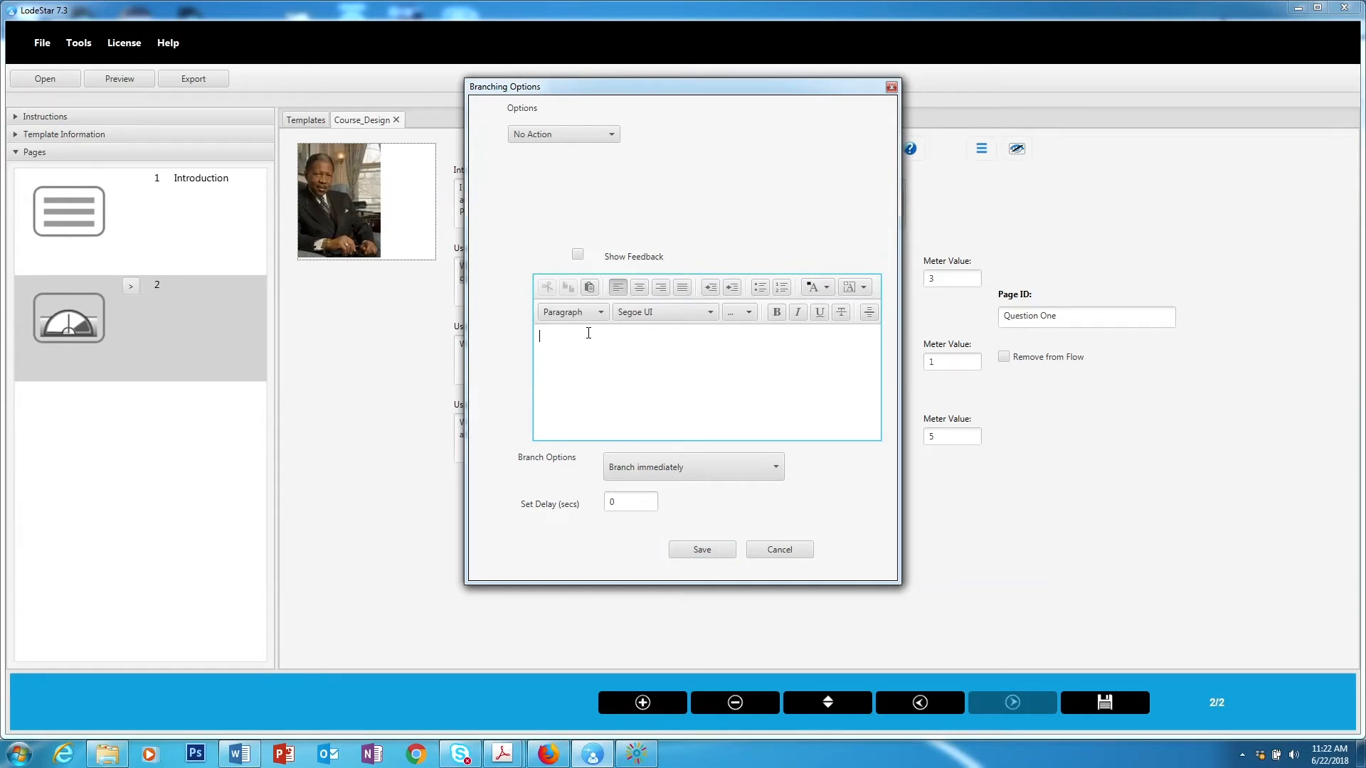
pyautogui.write('Excellent question.')
pyautogui.click(577, 256)
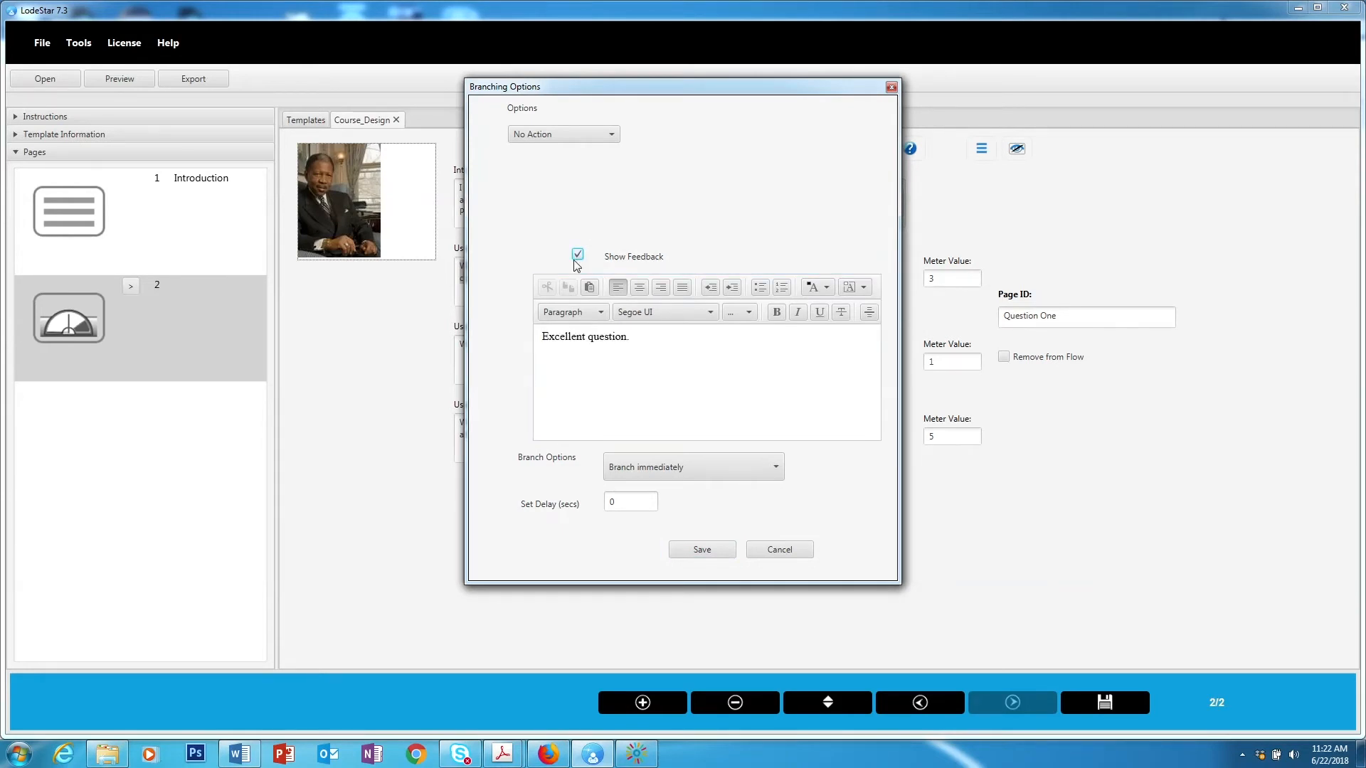
pyautogui.click(717, 554)
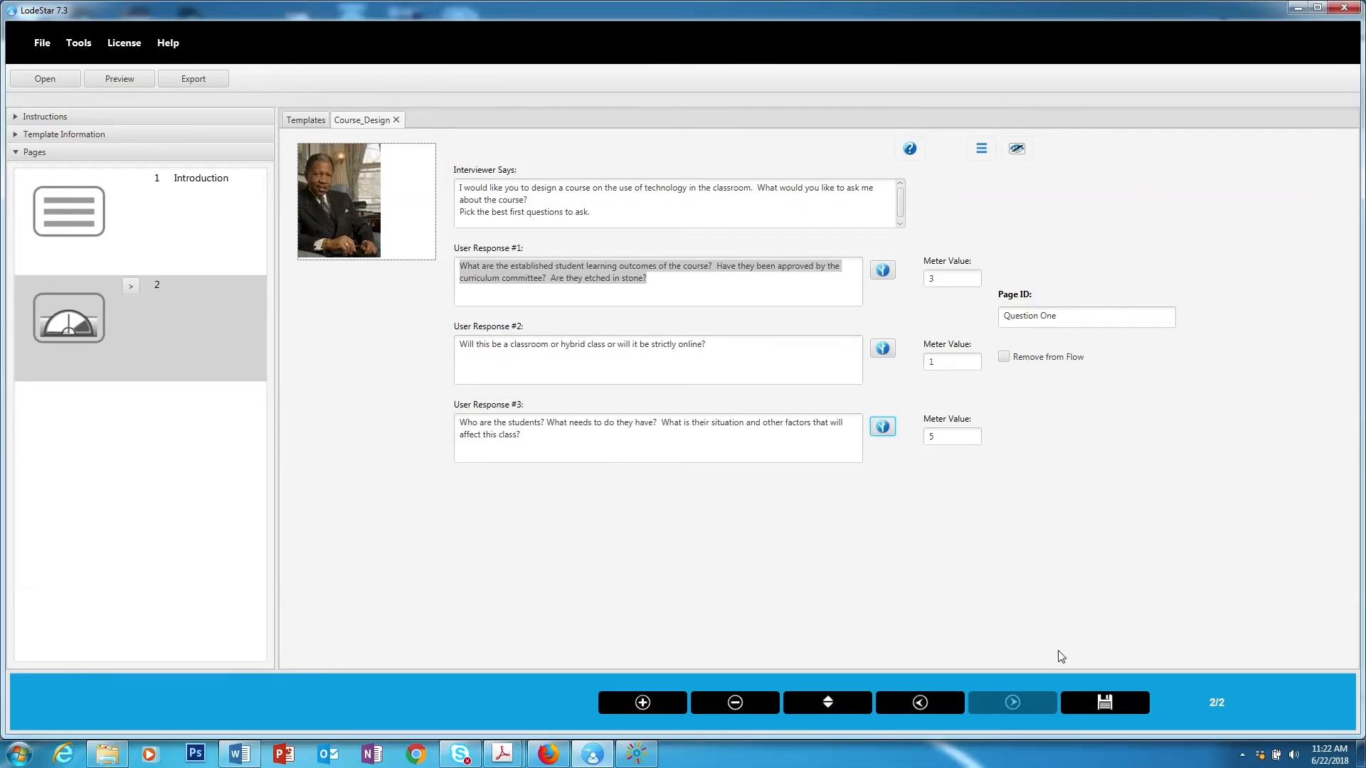
pyautogui.click(1103, 705)
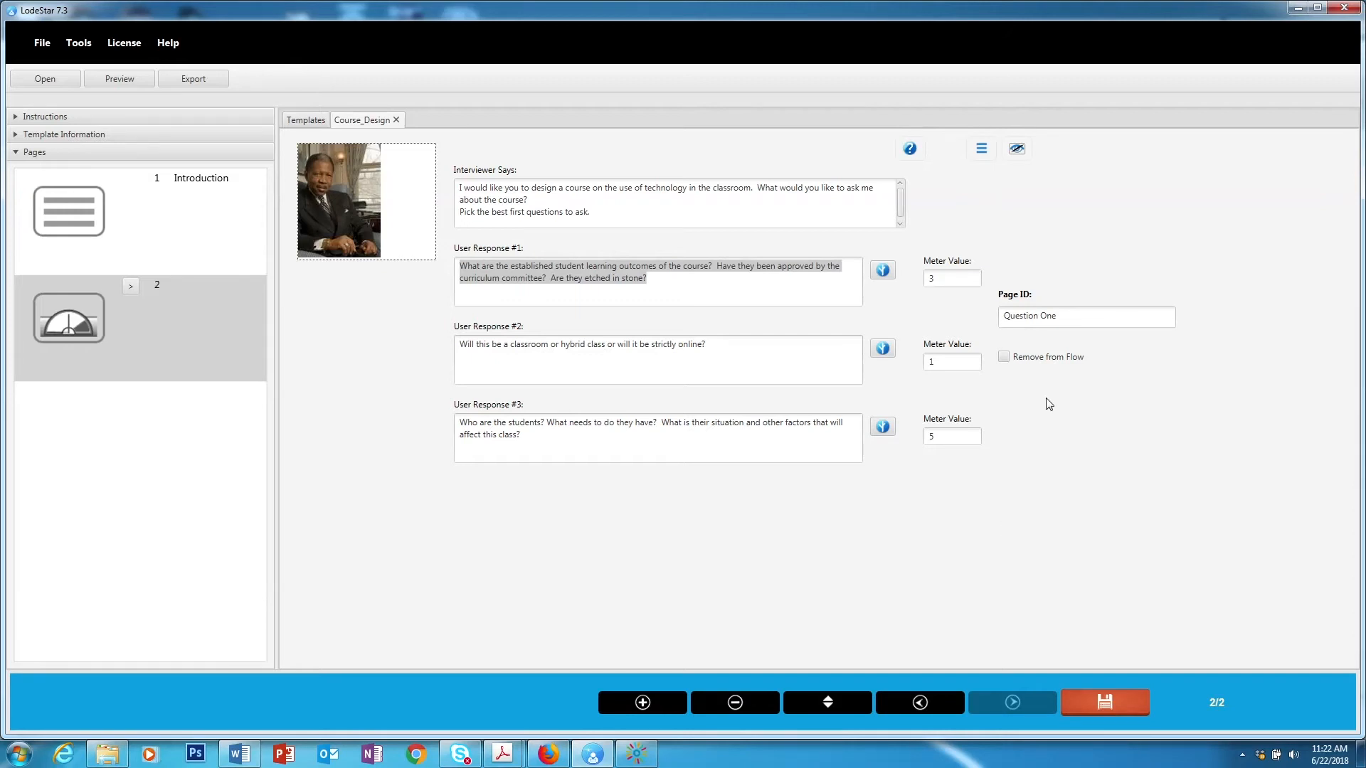
# Preview the project with updated content and go through the introduction to the dean interview page
pyautogui.click(140, 78)
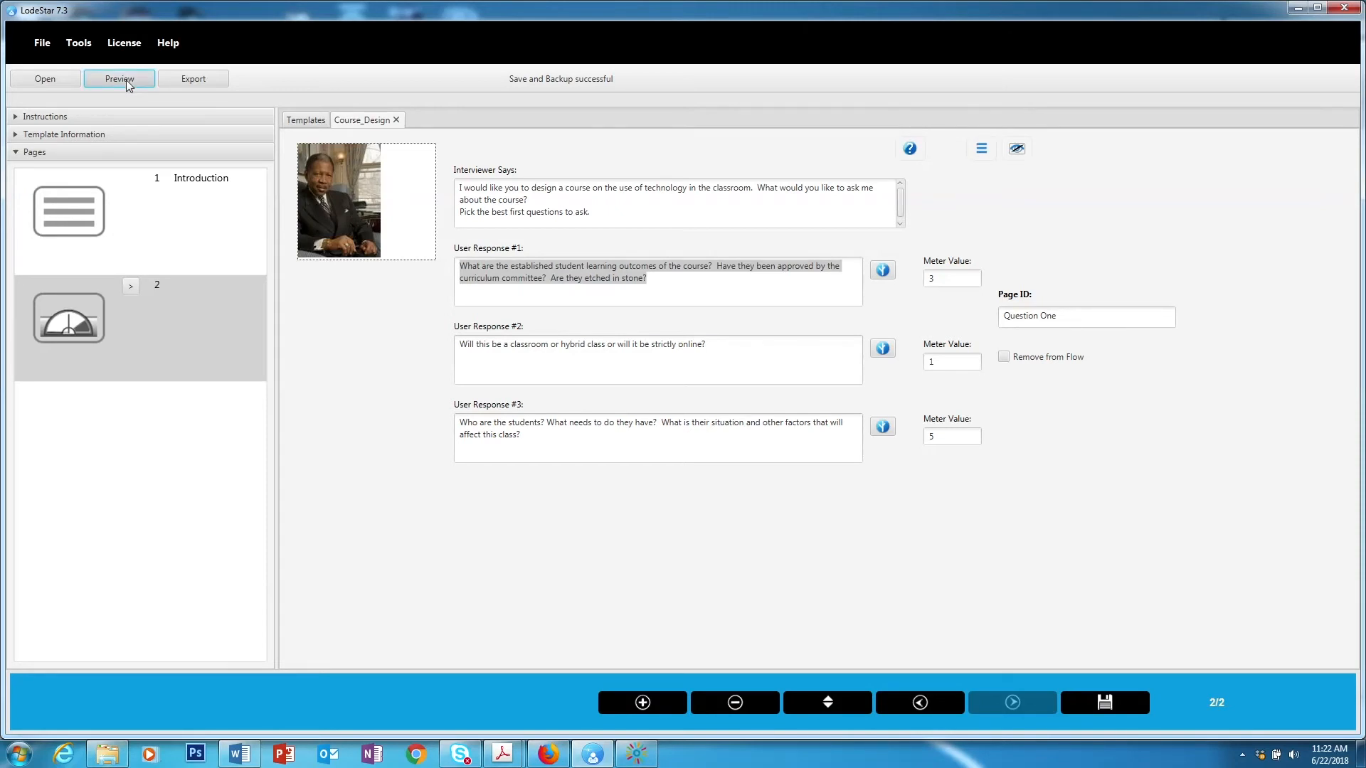
pyautogui.click(126, 80)
pyautogui.click(682, 345)
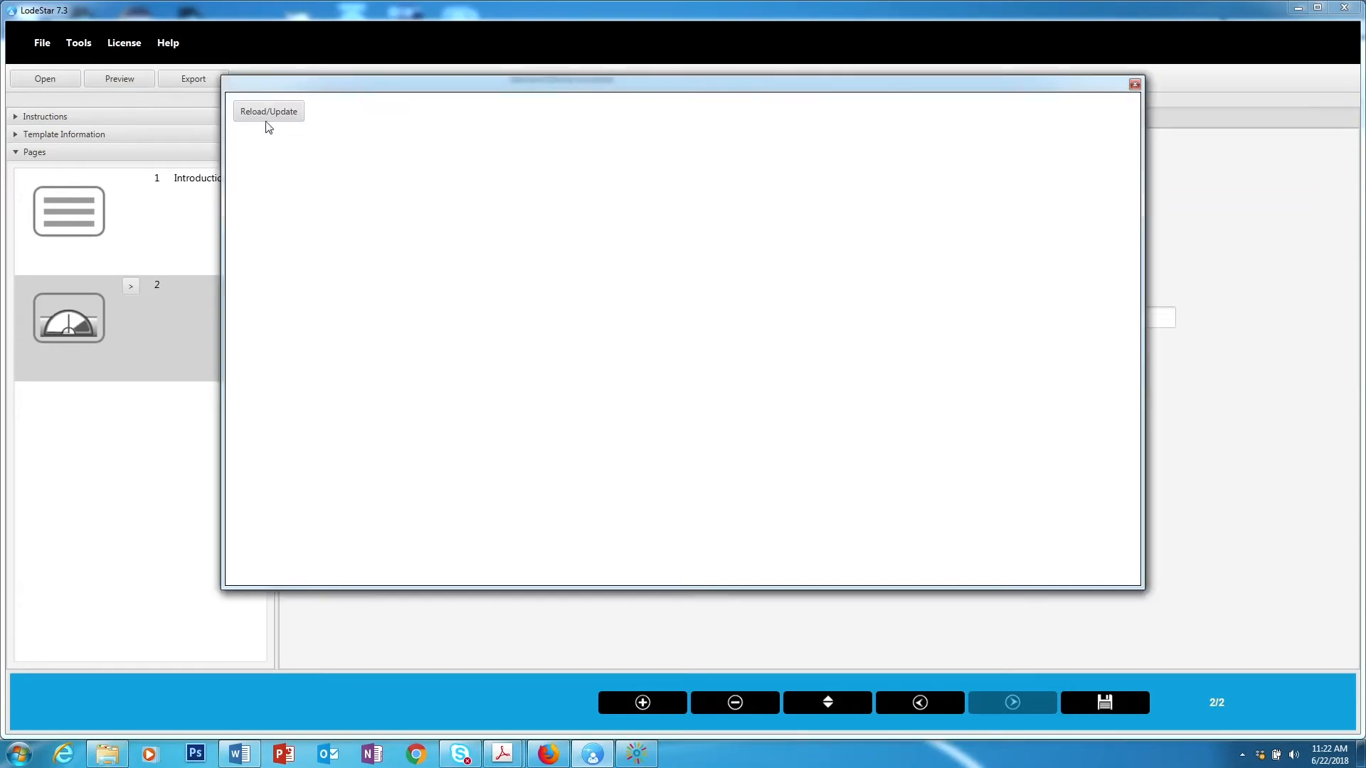
pyautogui.click(253, 117)
pyautogui.scroll(-1, 672, 318)
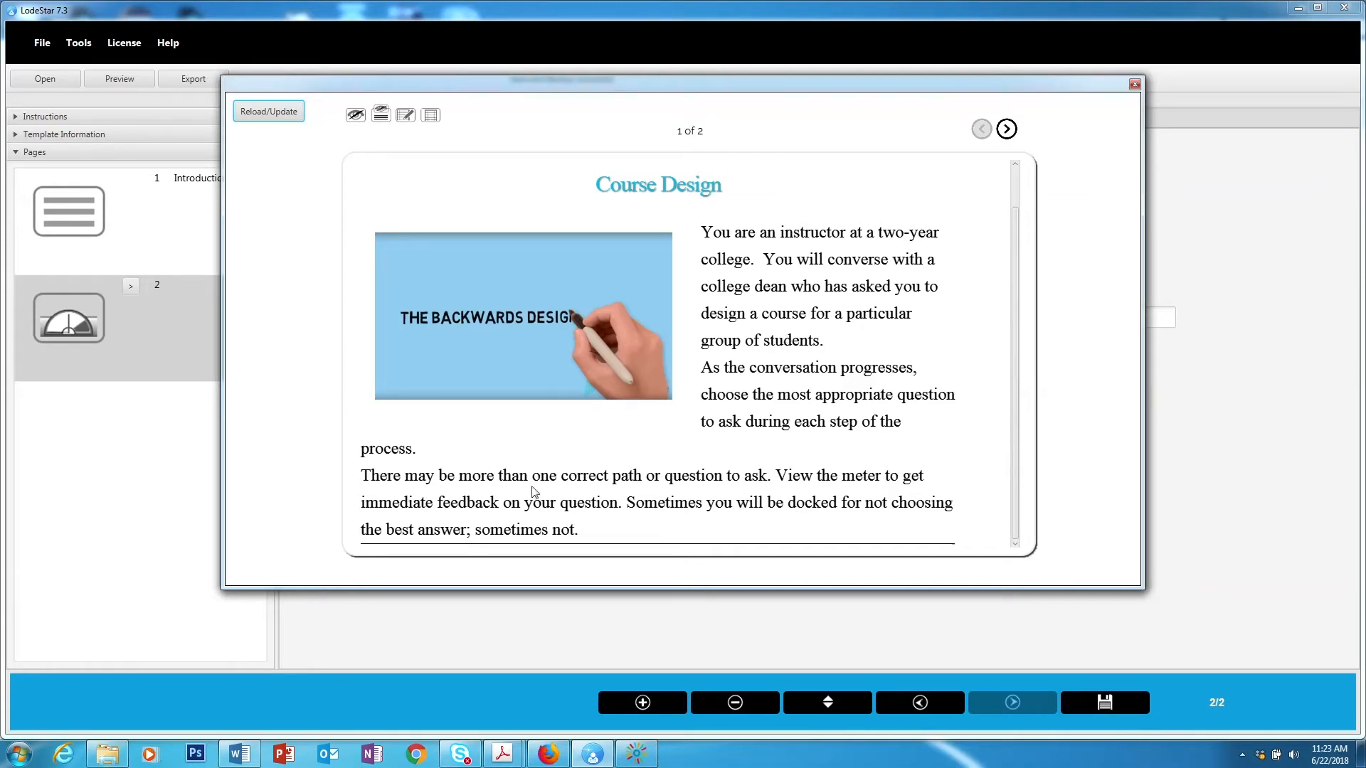
pyautogui.click(1006, 130)
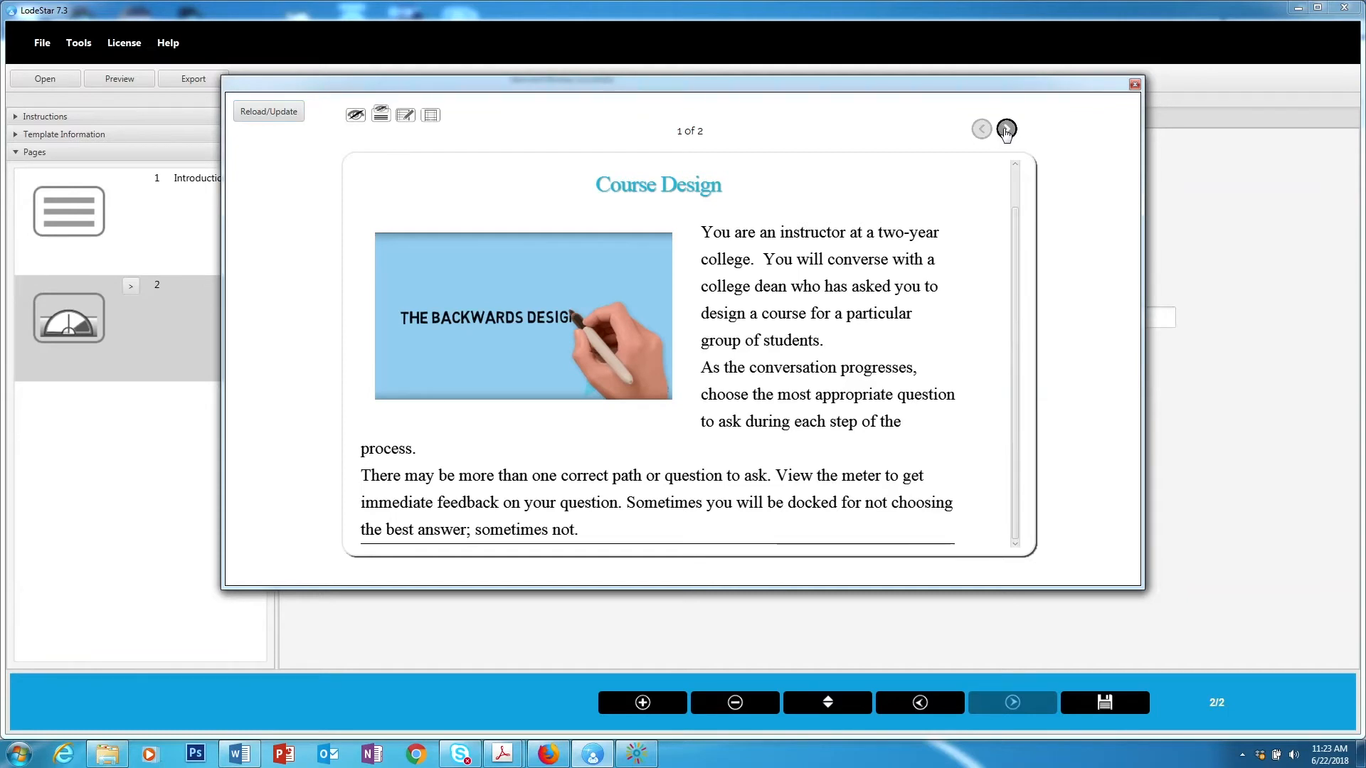
pyautogui.click(1006, 129)
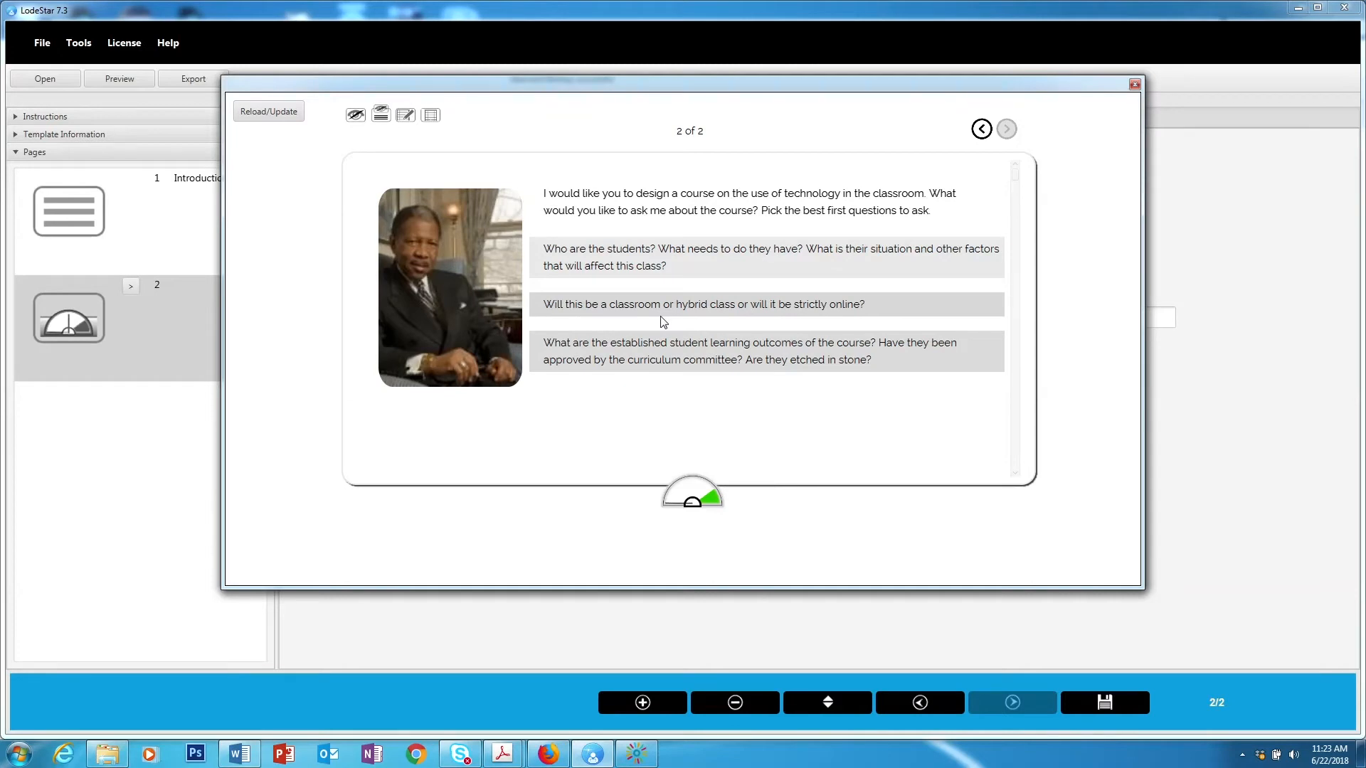
# Test the response about a classroom, hybrid or online class, view its feedback, and close the preview
pyautogui.click(622, 314)
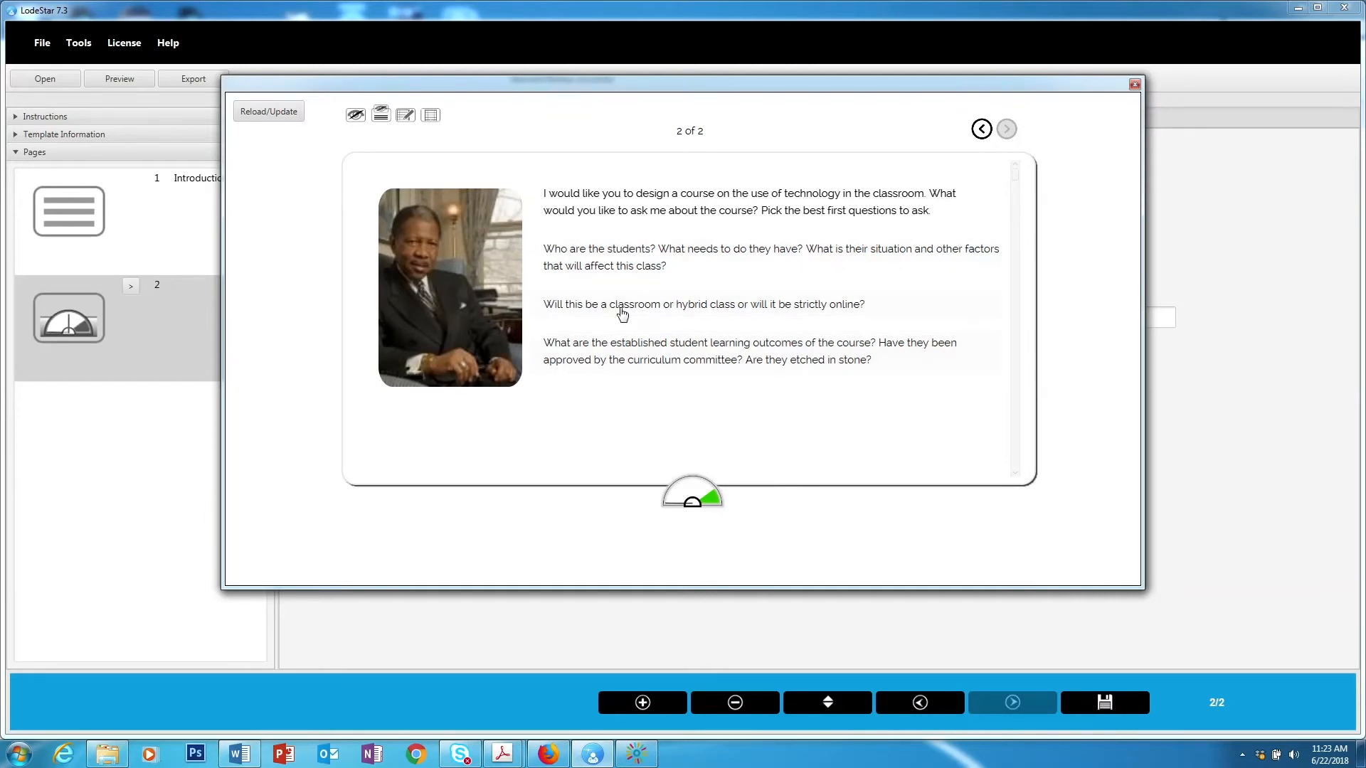
pyautogui.click(1004, 127)
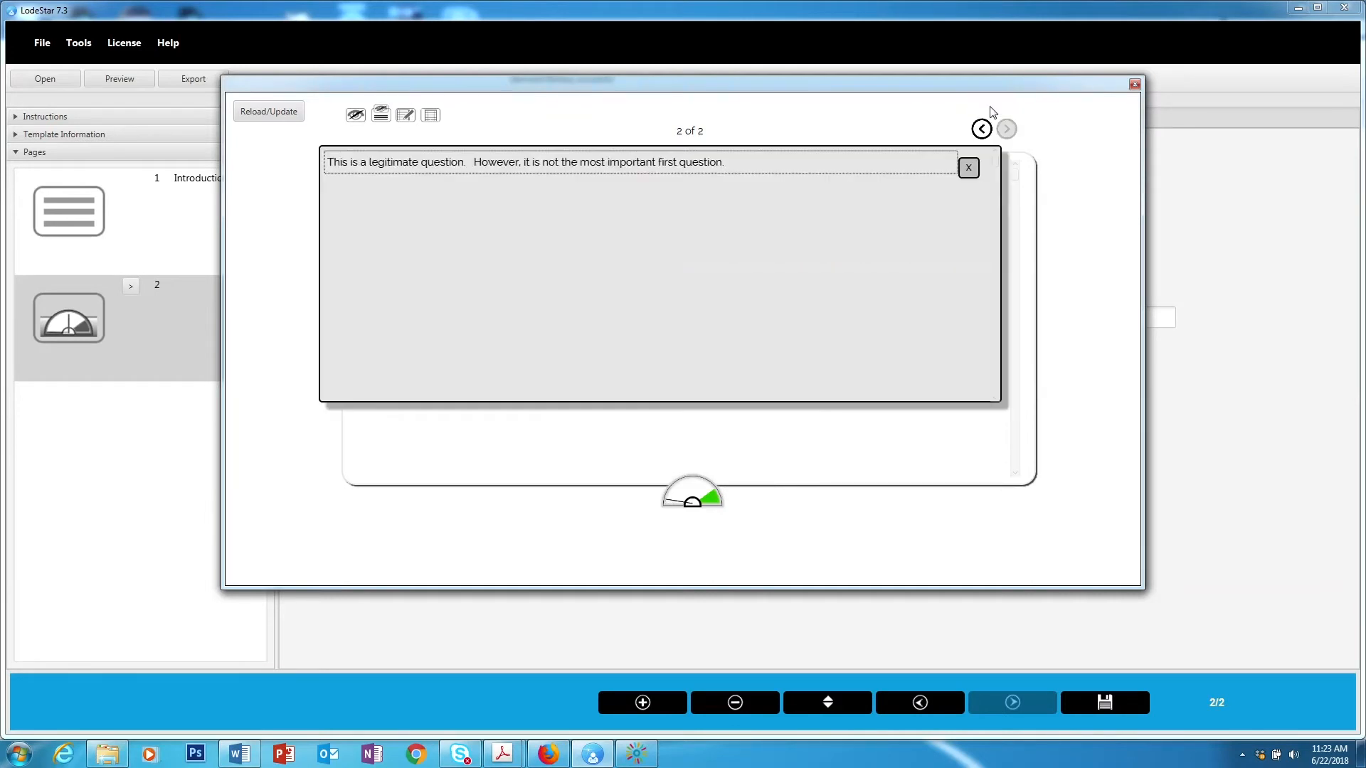
pyautogui.click(968, 168)
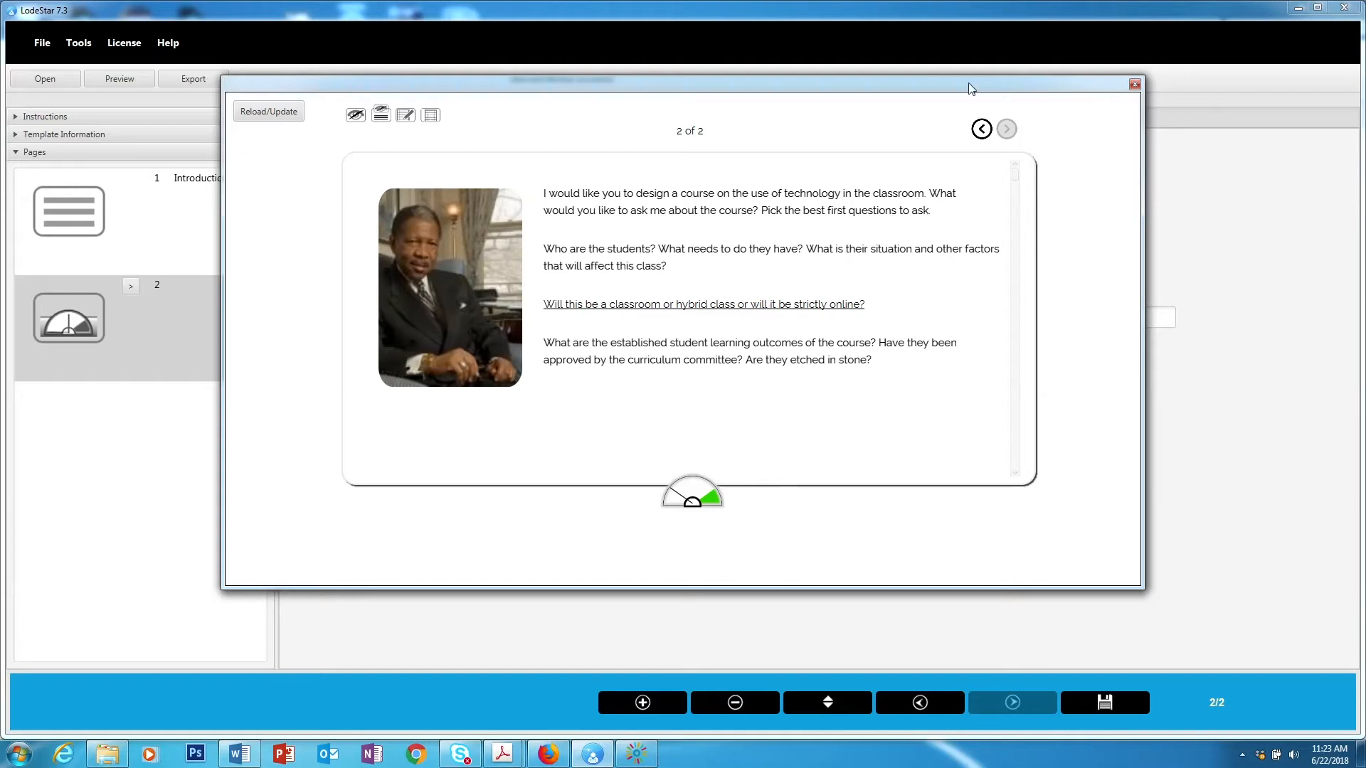
pyautogui.click(1136, 84)
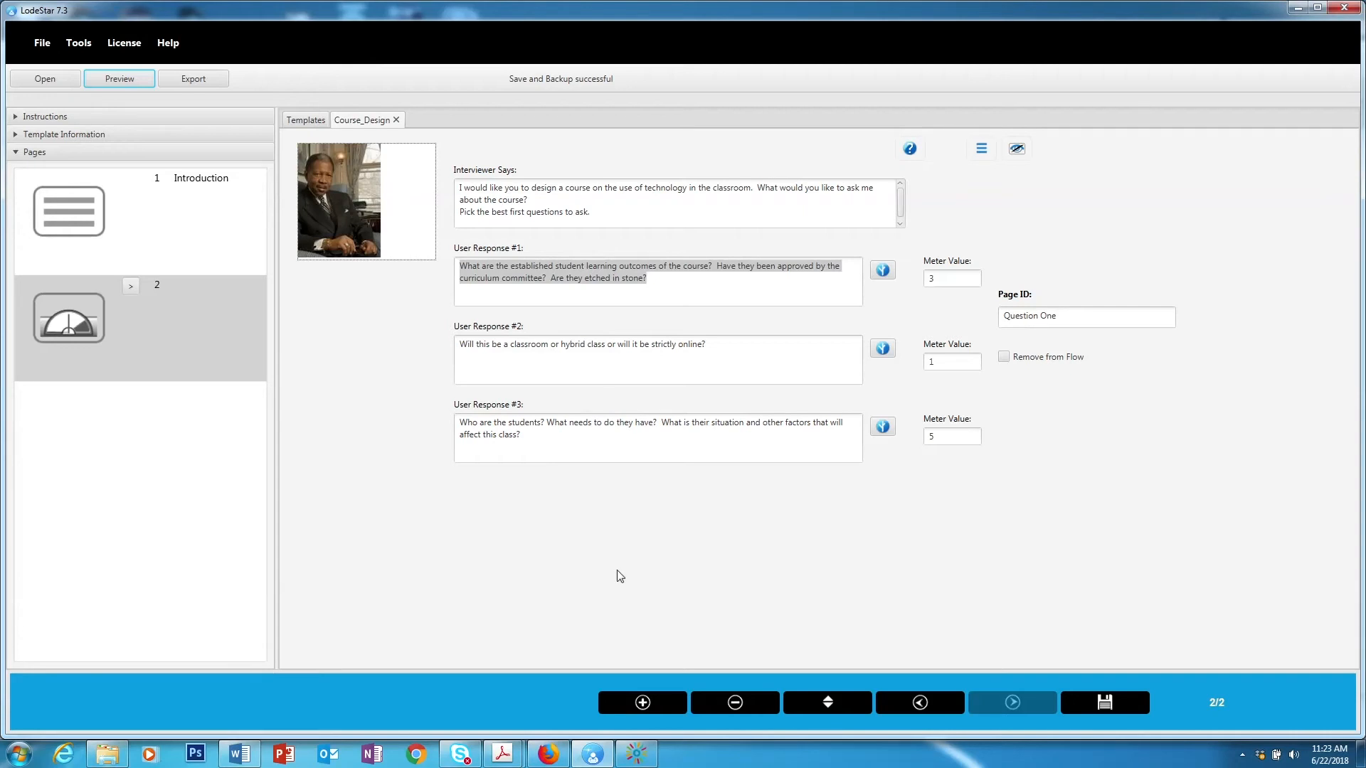
# Add a third page after Question One and make it a Multiple Choice Question page
pyautogui.click(634, 706)
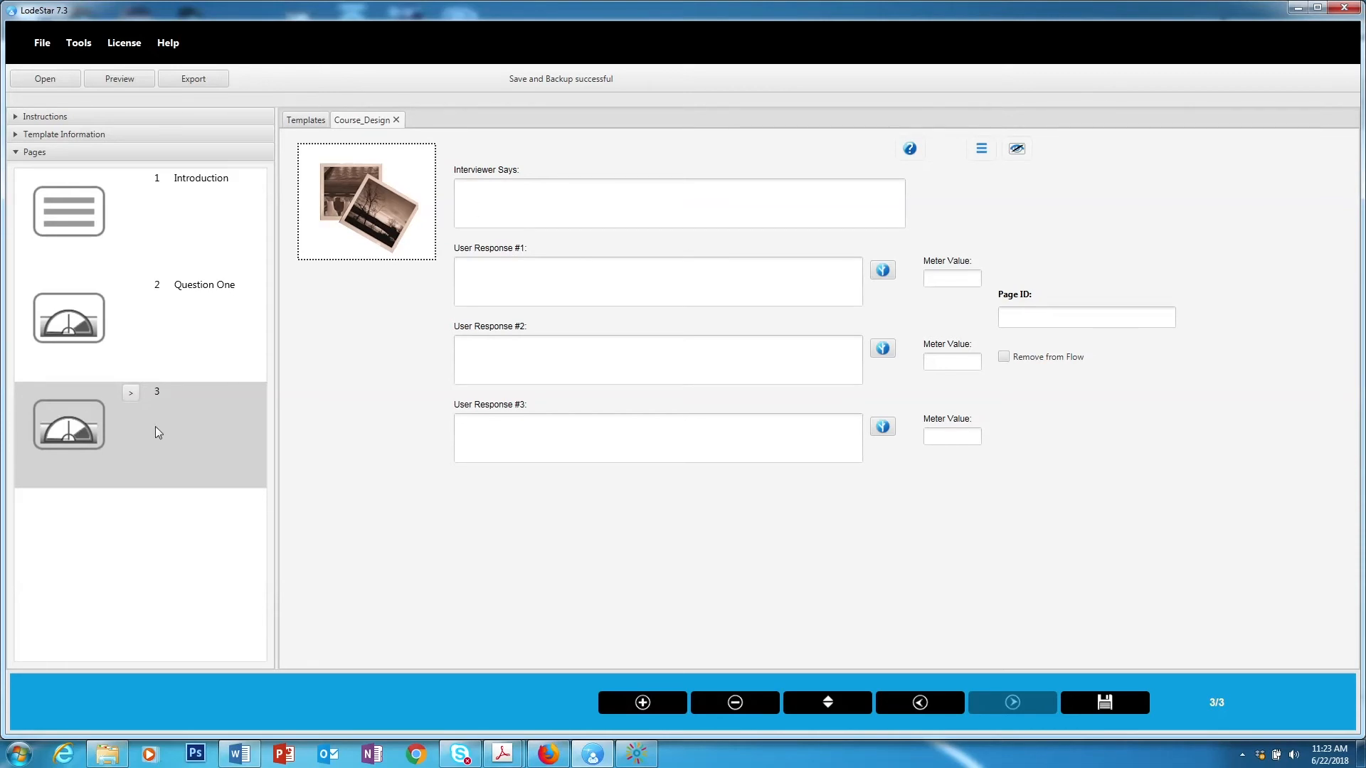
pyautogui.click(132, 393)
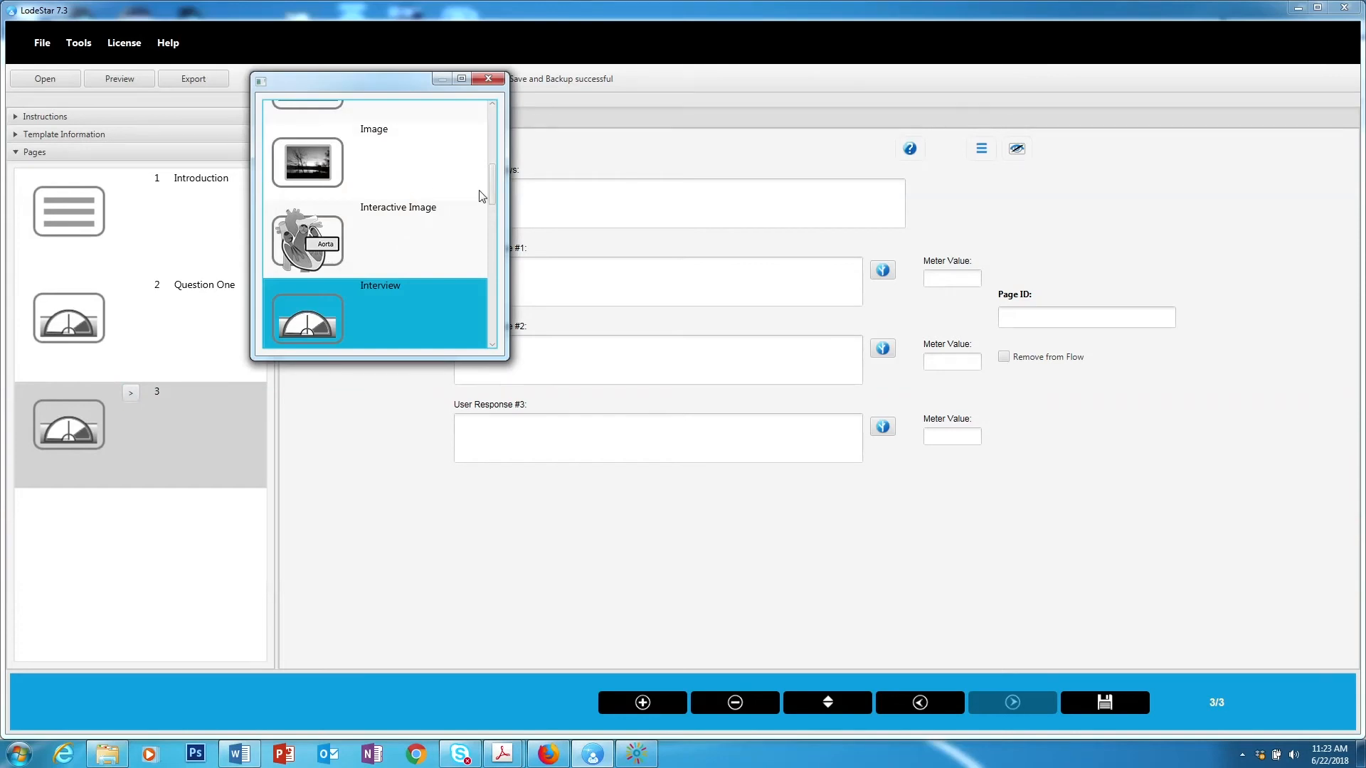
pyautogui.moveTo(490, 196); pyautogui.dragTo(489, 220)
pyautogui.scroll(-3, 485, 232)
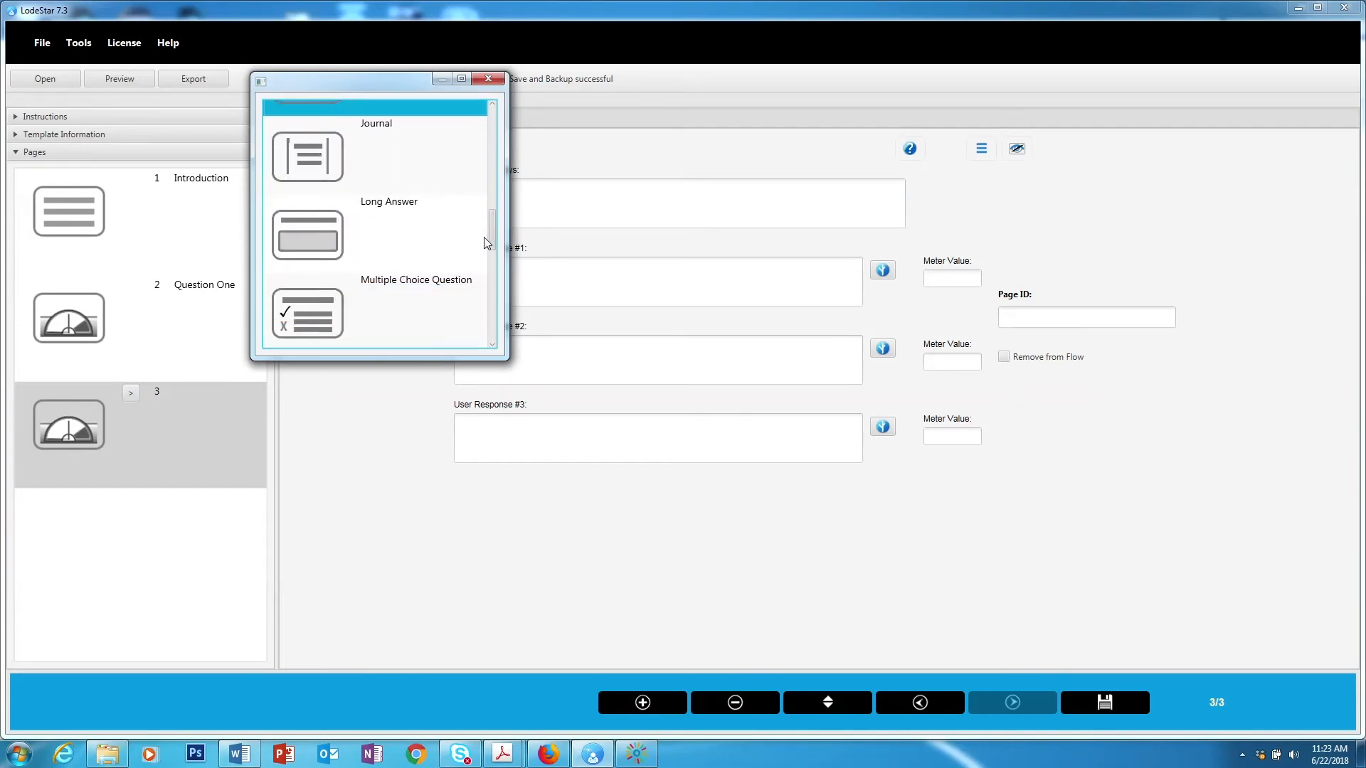
pyautogui.click(482, 250)
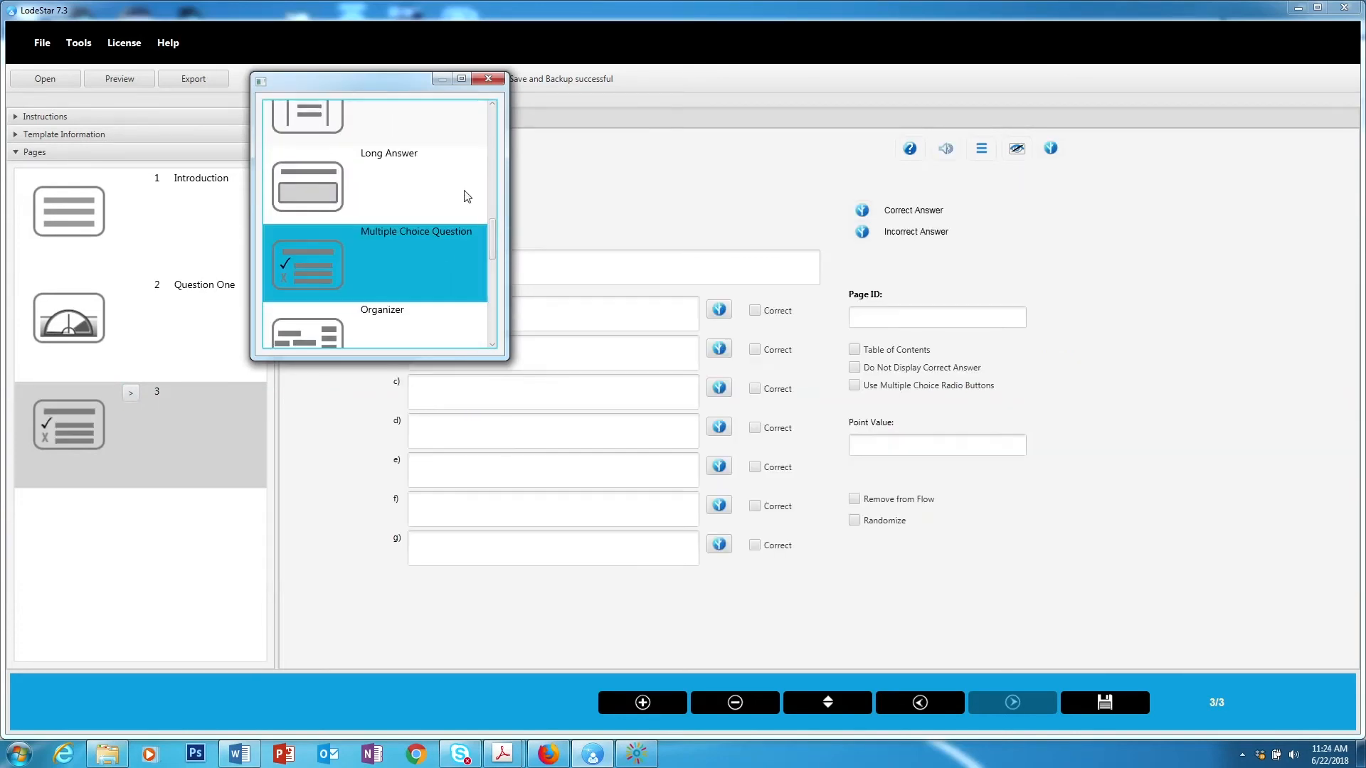
pyautogui.click(490, 78)
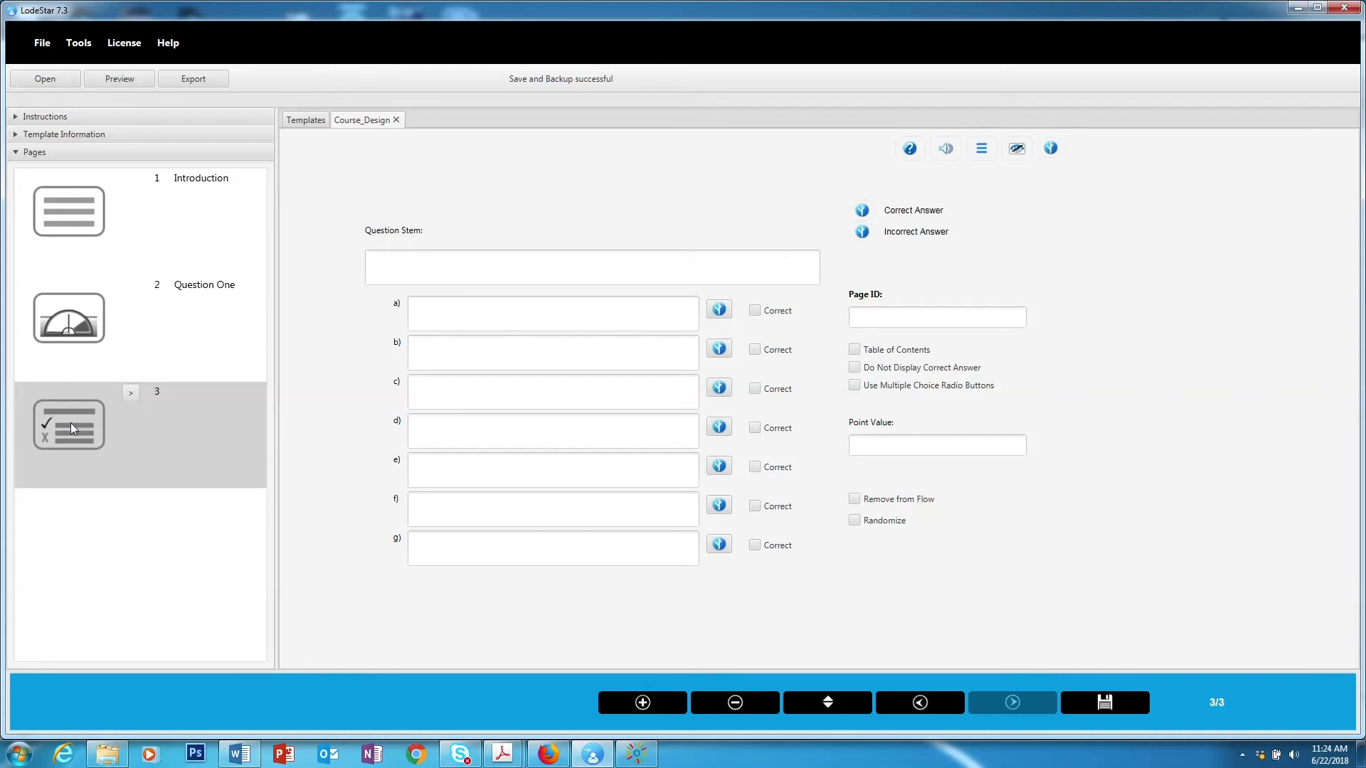
pyautogui.click(130, 393)
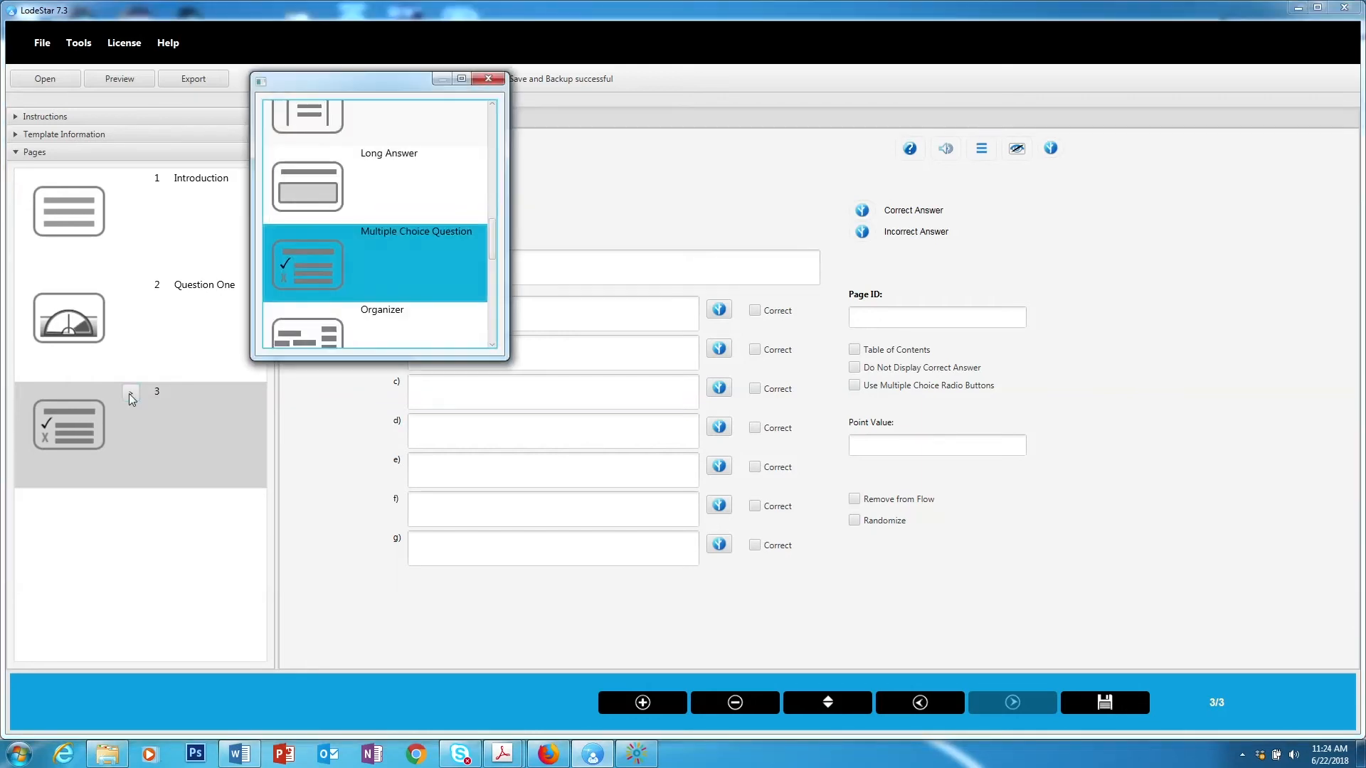
pyautogui.click(488, 78)
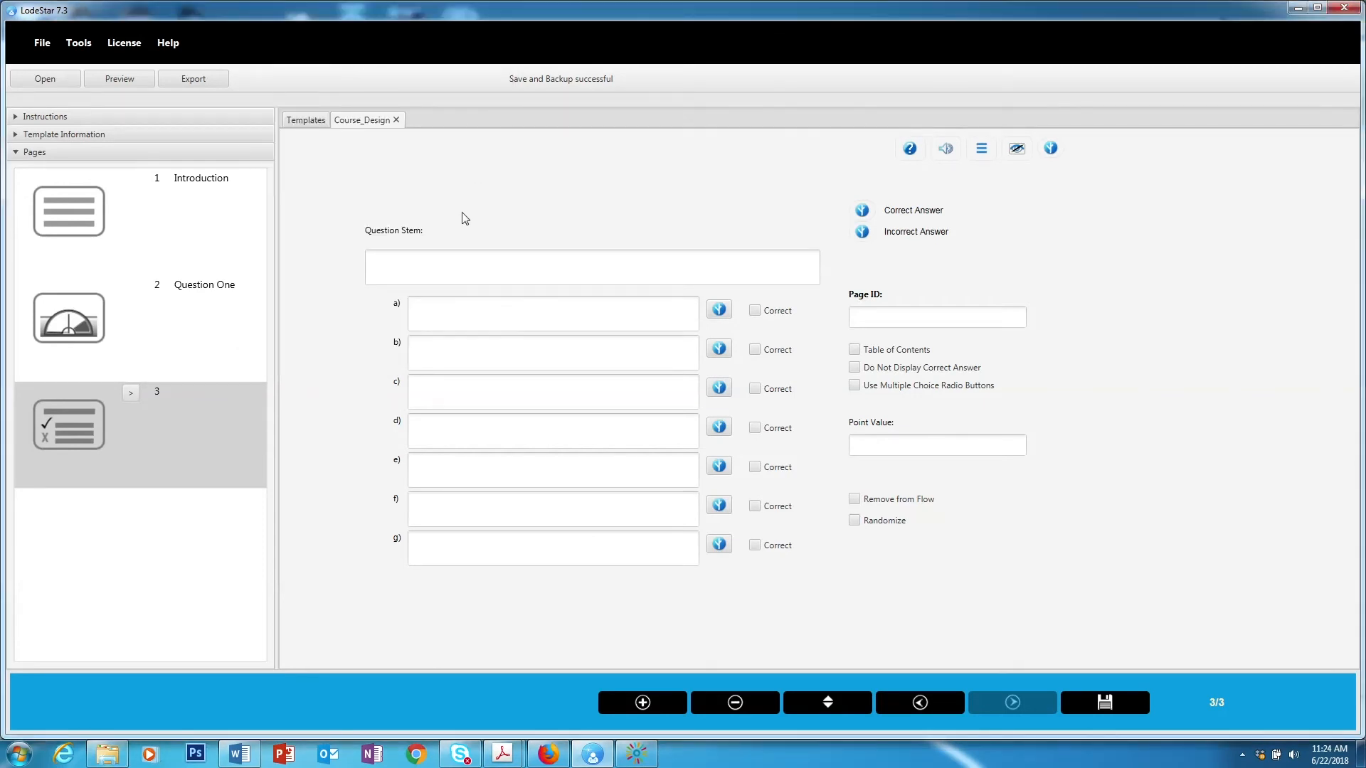
# Examine the question stem and answer fields a through g on the multiple choice page
pyautogui.click(473, 270)
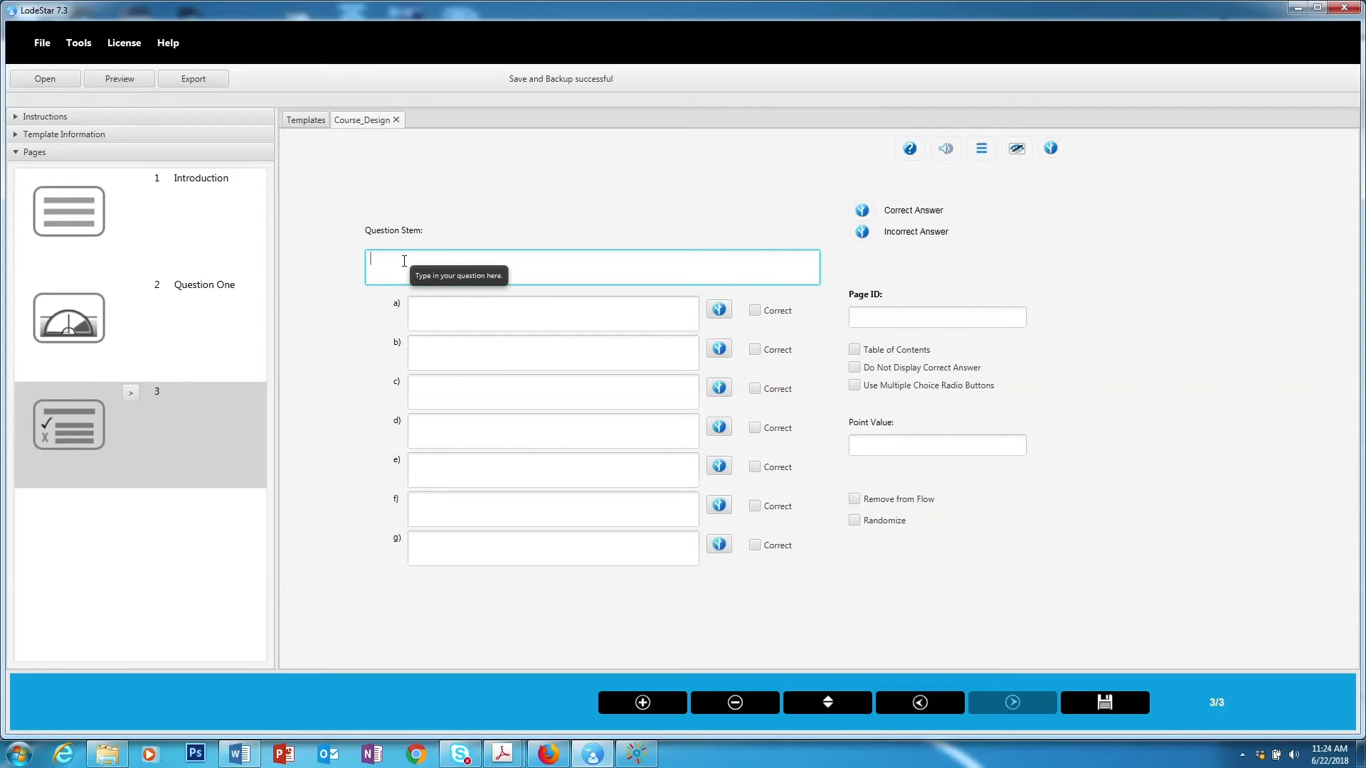
pyautogui.click(451, 323)
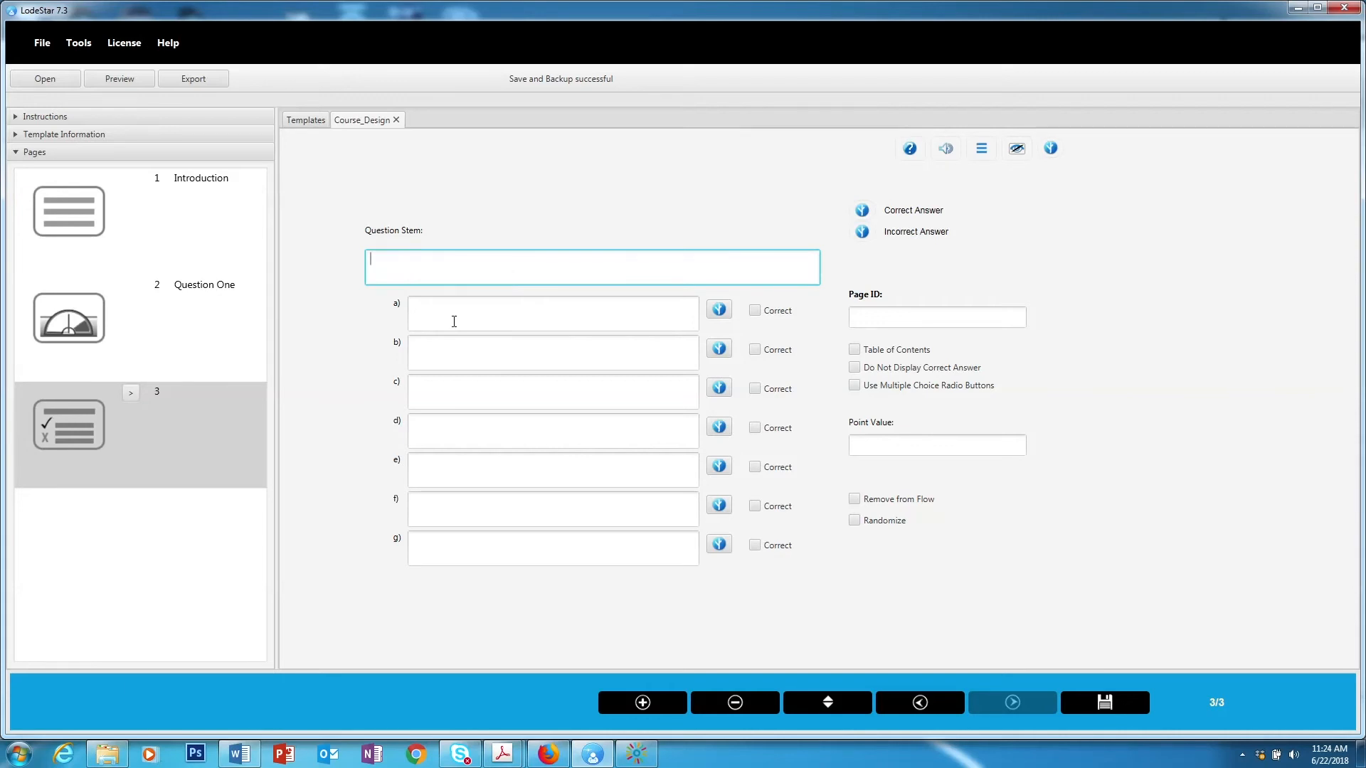
pyautogui.click(451, 351)
pyautogui.click(445, 394)
pyautogui.click(443, 431)
pyautogui.click(441, 467)
pyautogui.click(447, 506)
pyautogui.click(450, 546)
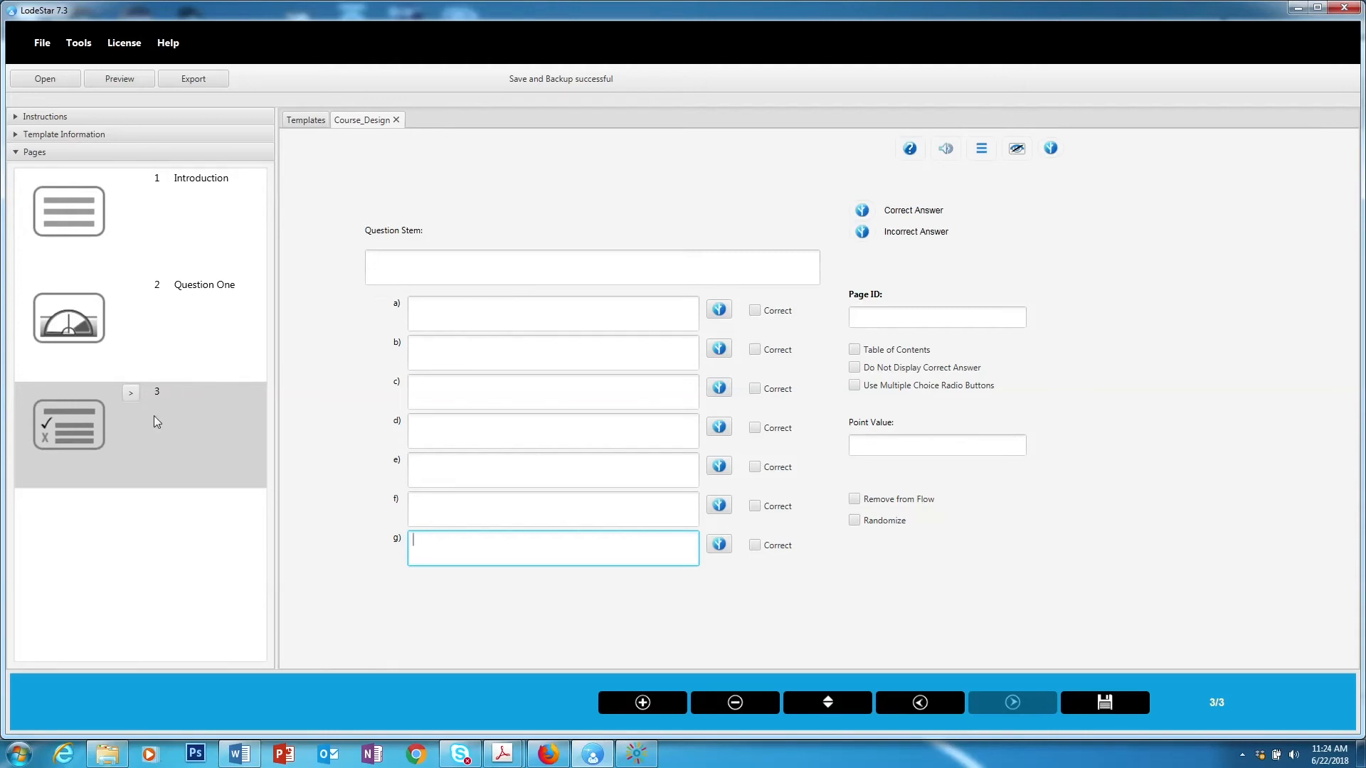
# Change the type of page 3 to Long Answer
pyautogui.click(131, 393)
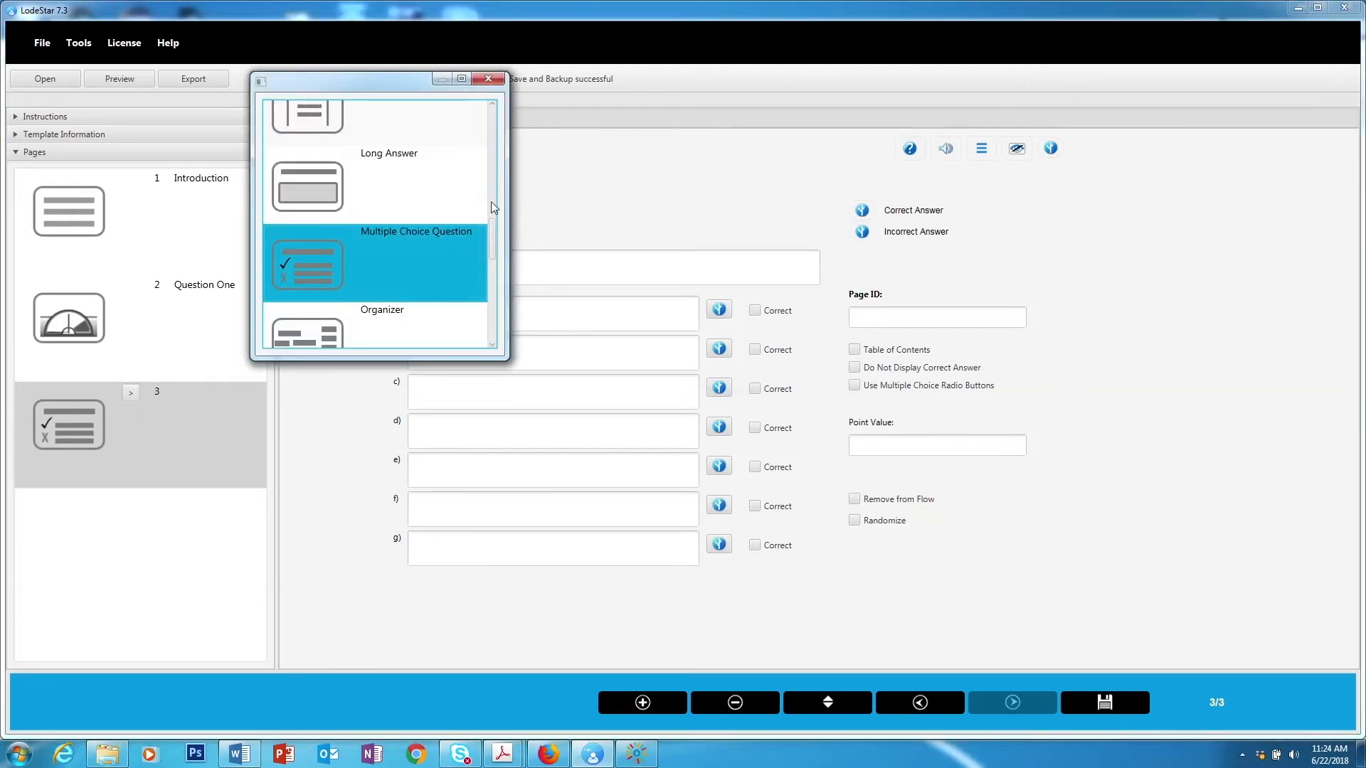
pyautogui.moveTo(493, 244); pyautogui.dragTo(414, 207)
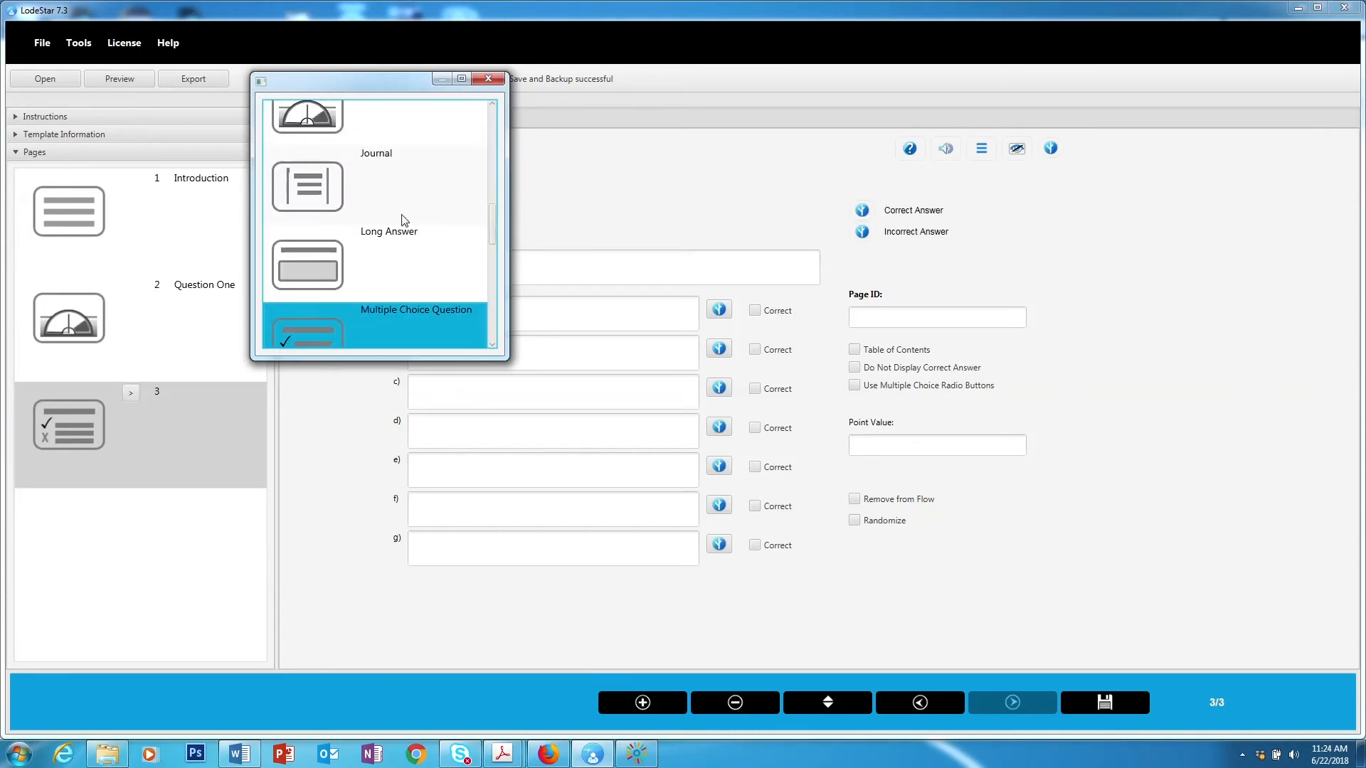
pyautogui.click(378, 241)
pyautogui.click(482, 81)
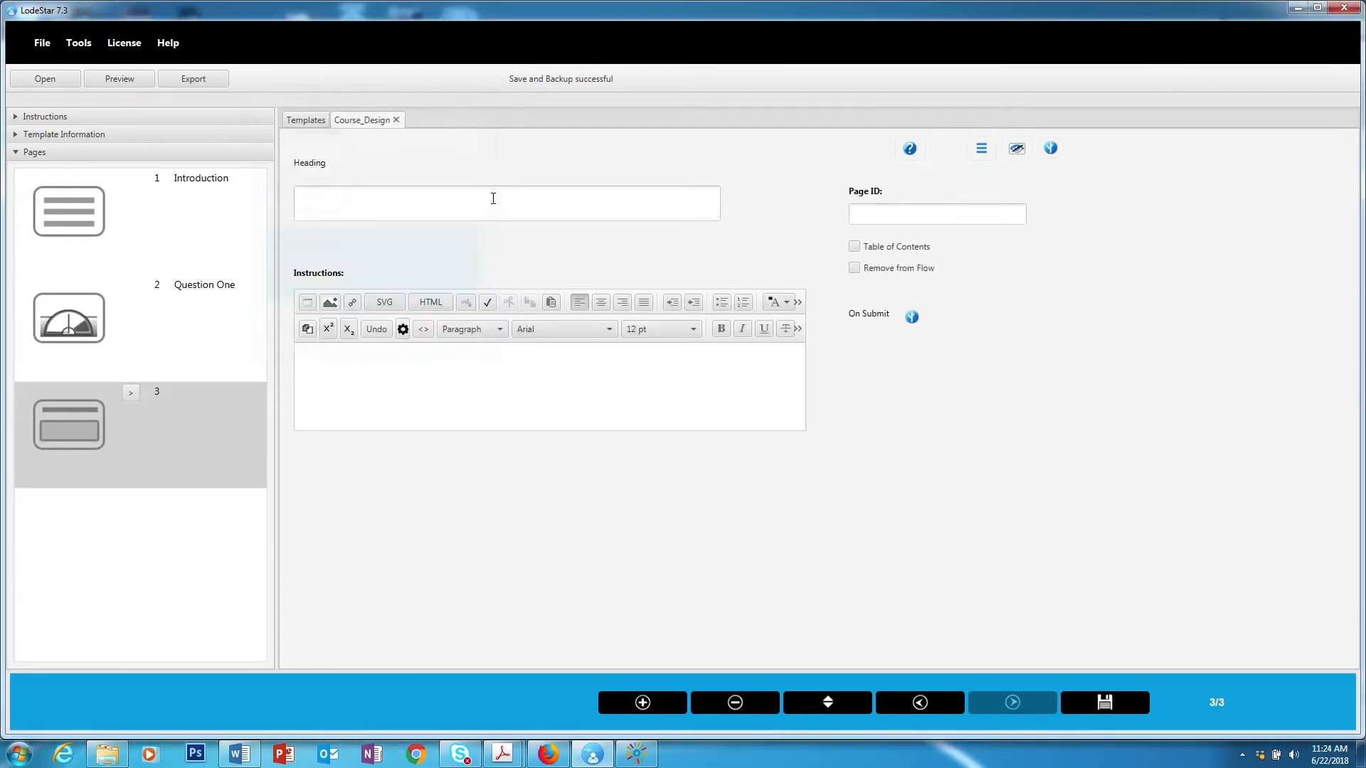
# Enter the instructions "There were at least two good choices for the first step. Which did you choose? Explain why?" on the Long Answer page
pyautogui.click(374, 192)
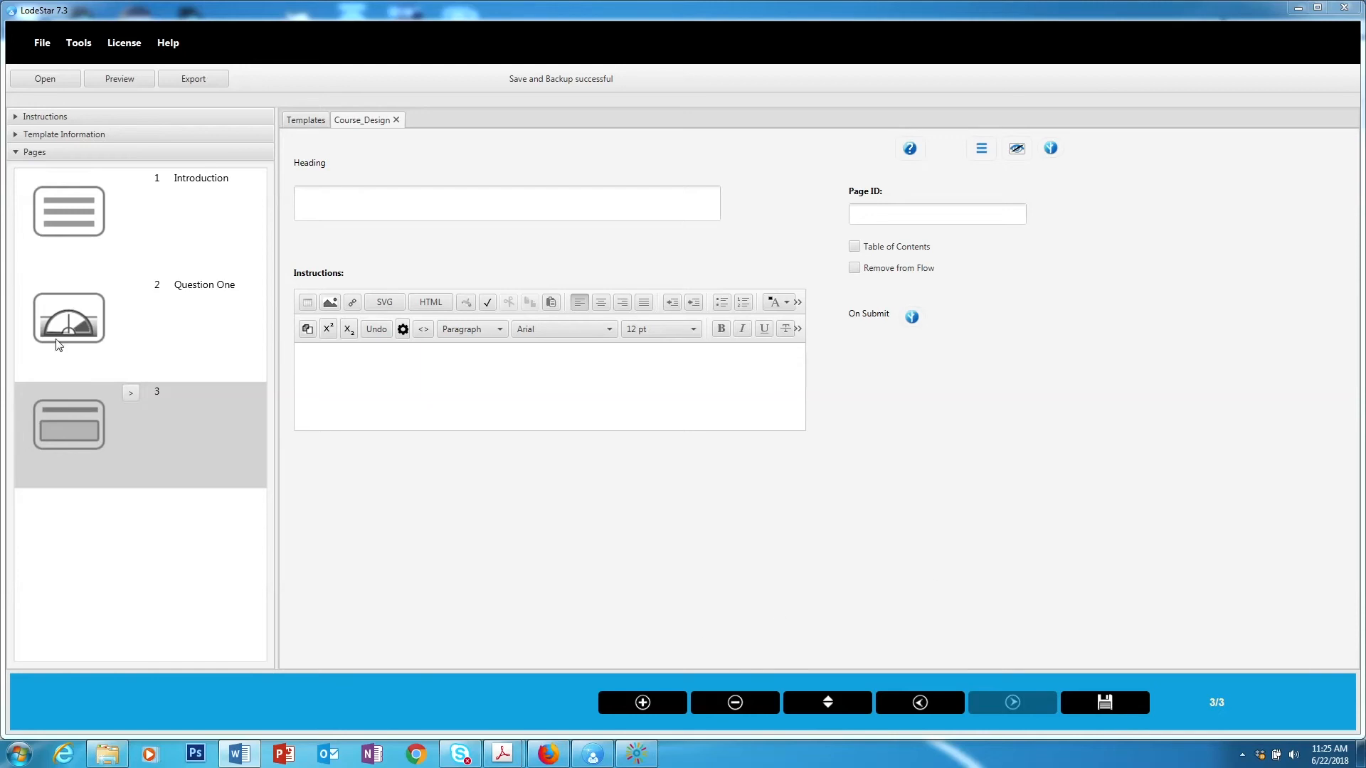
pyautogui.click(453, 385)
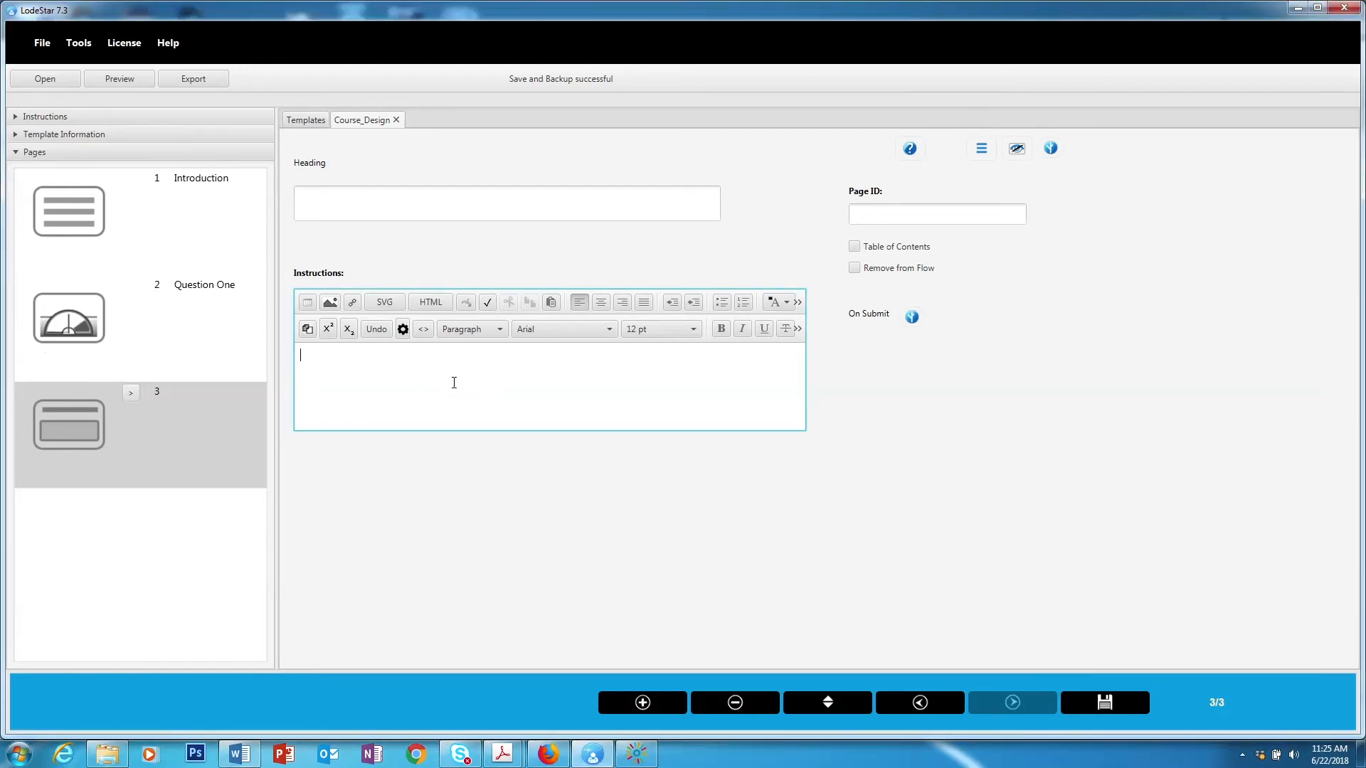
pyautogui.write('There were at least two good choices for the first step.  Which did you choose?  Explain why?')
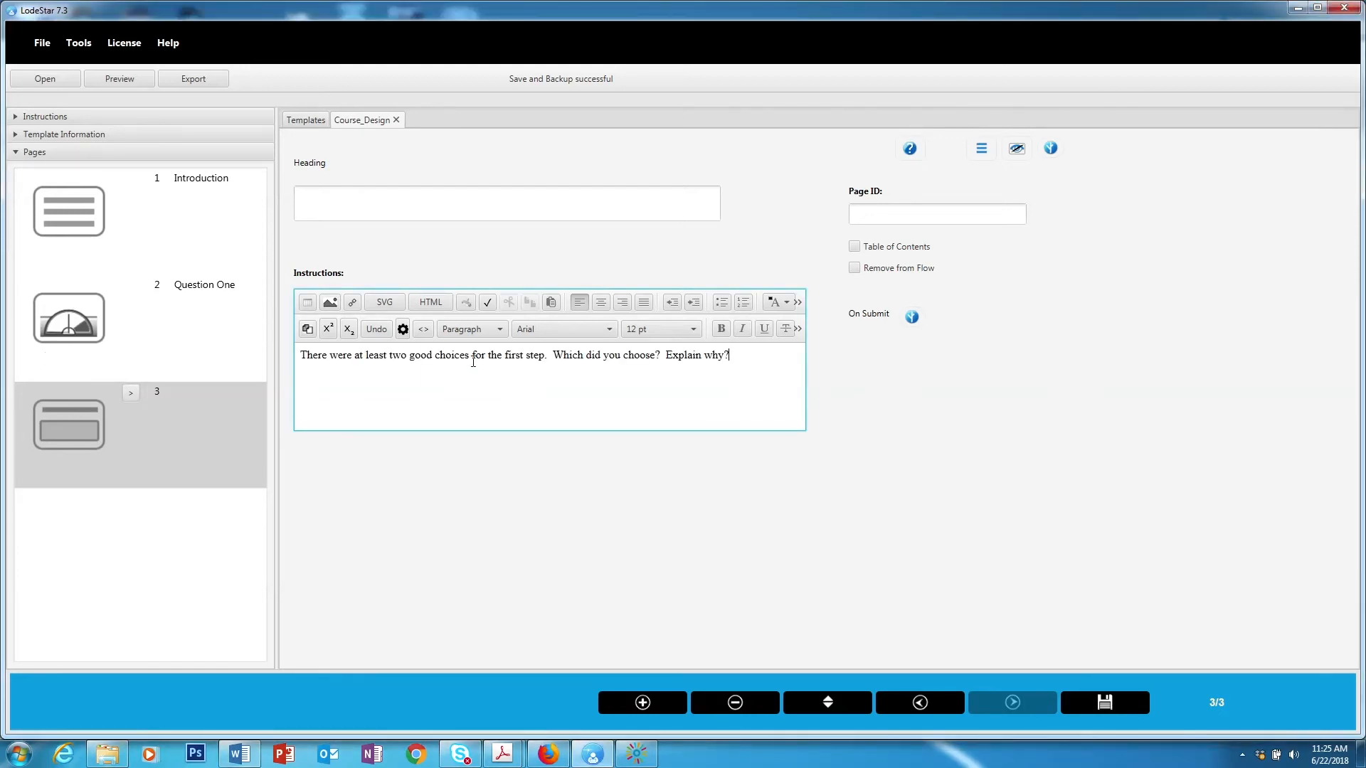
pyautogui.moveTo(306, 359); pyautogui.dragTo(524, 358)
pyautogui.click(587, 358)
# Set the Long Answer page's heading to "Reflection on First Step"
pyautogui.click(392, 210)
pyautogui.write('R')
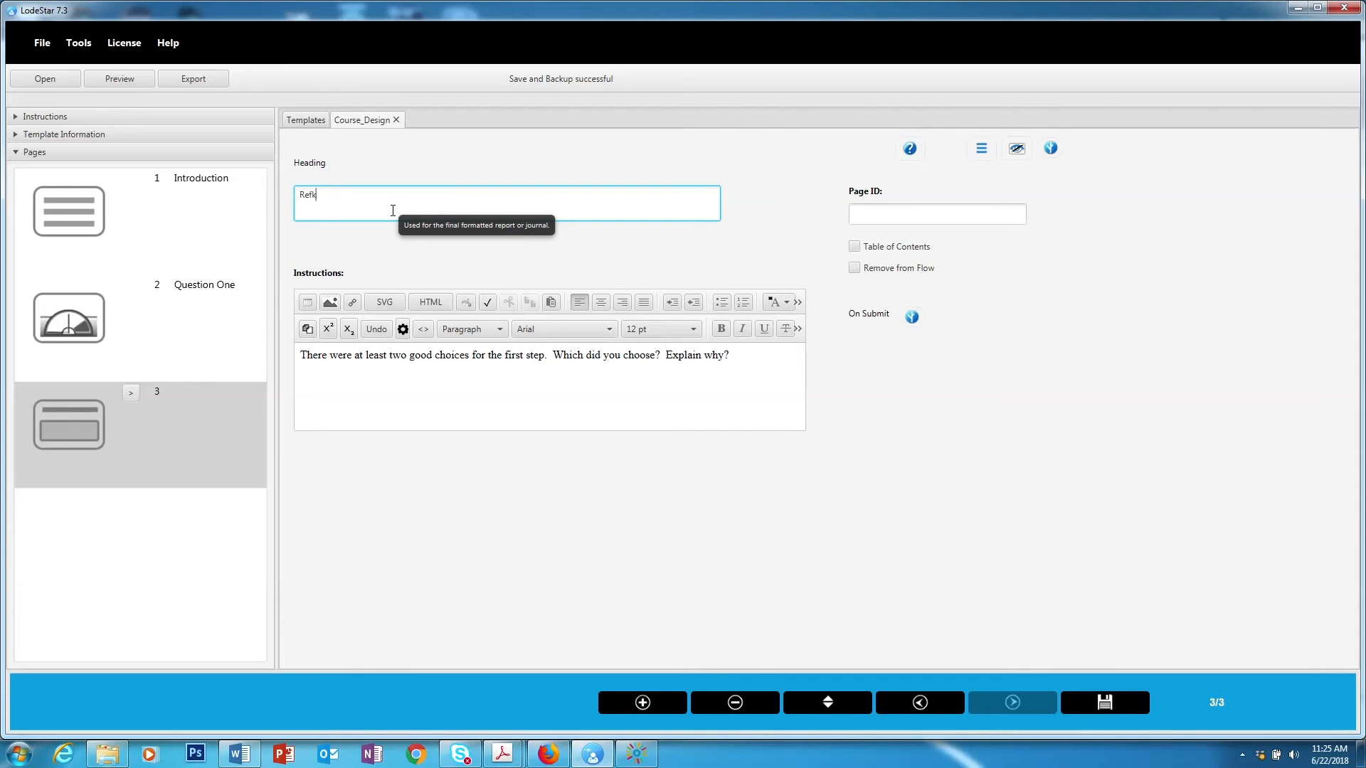
pyautogui.write('ef')
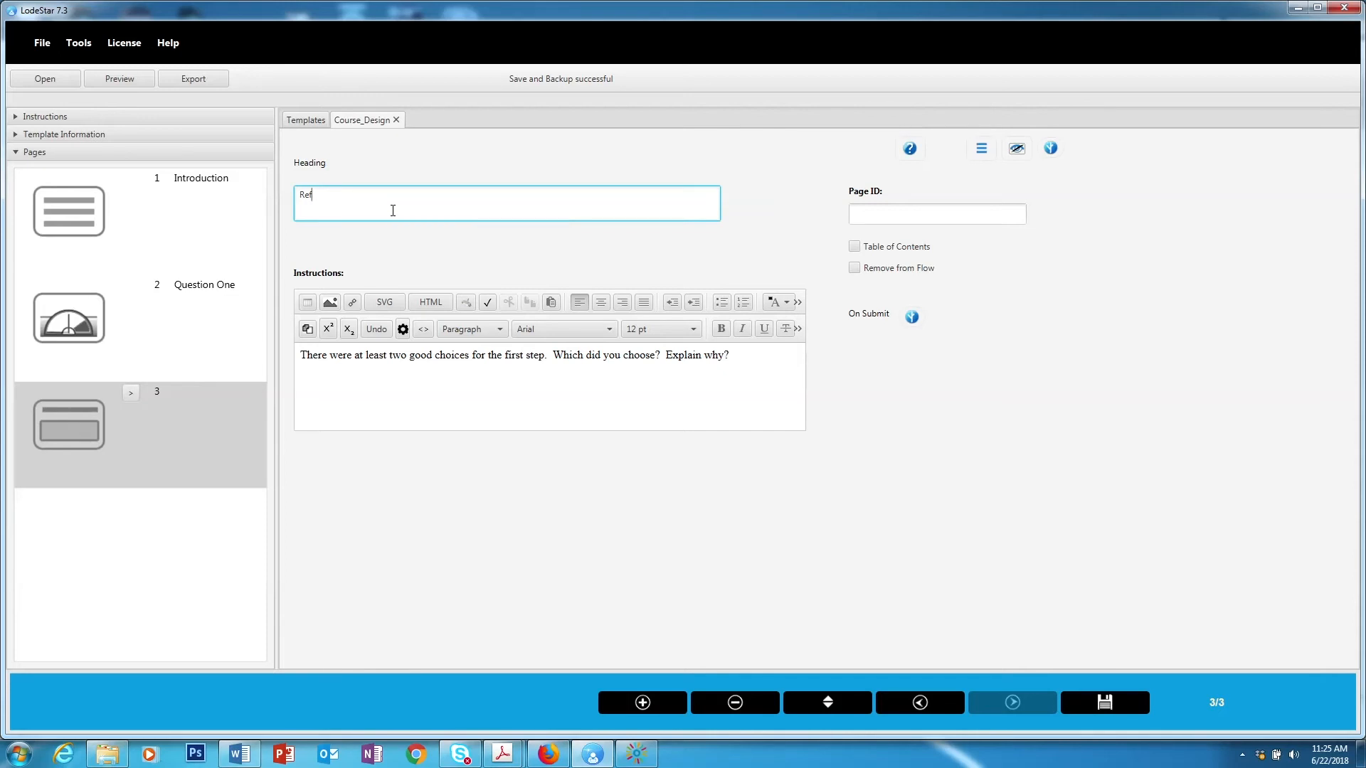
pyautogui.write('lection on First Step')
pyautogui.click(399, 375)
pyautogui.moveTo(415, 189); pyautogui.dragTo(336, 207)
pyautogui.click(402, 201)
pyautogui.tripleClick(408, 196)
pyautogui.moveTo(313, 354); pyautogui.dragTo(722, 353)
pyautogui.click(377, 367)
pyautogui.click(310, 366)
pyautogui.moveTo(300, 355); pyautogui.dragTo(721, 356)
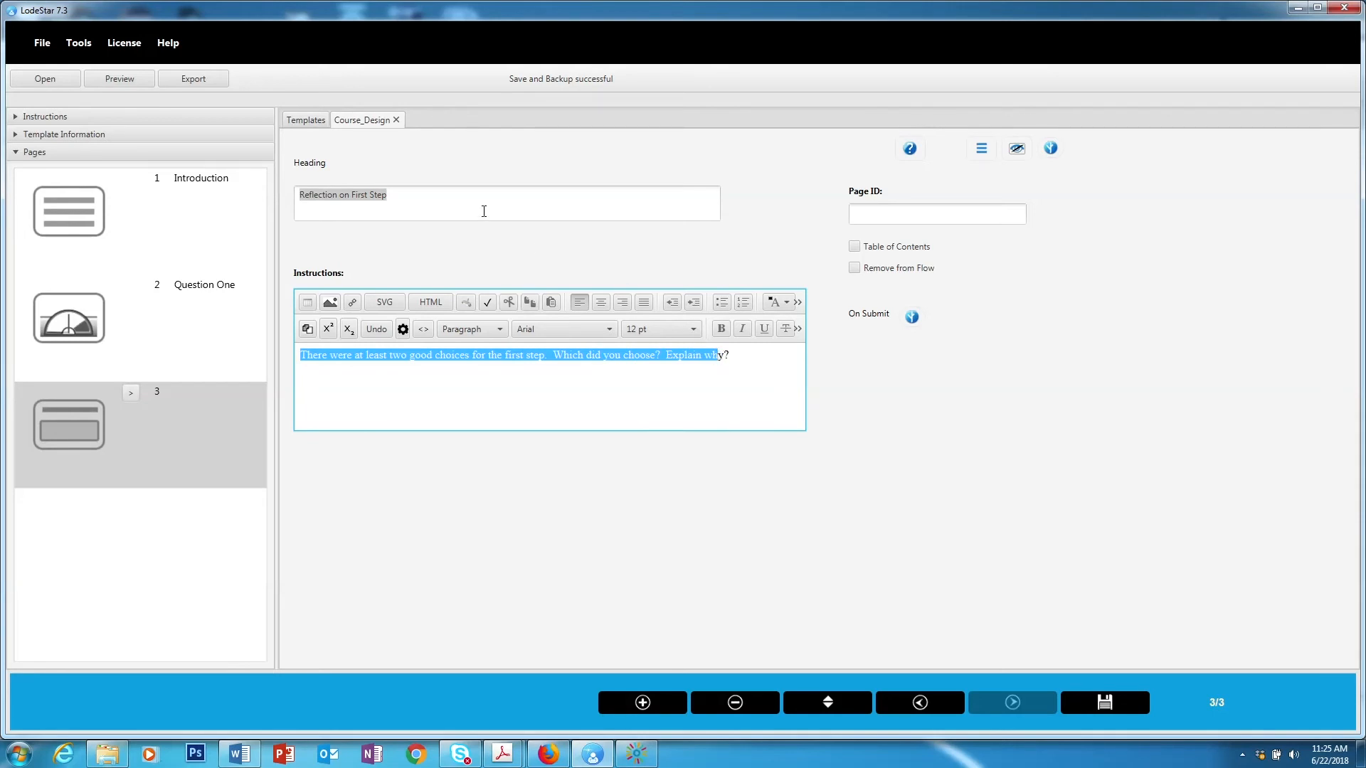
pyautogui.click(452, 205)
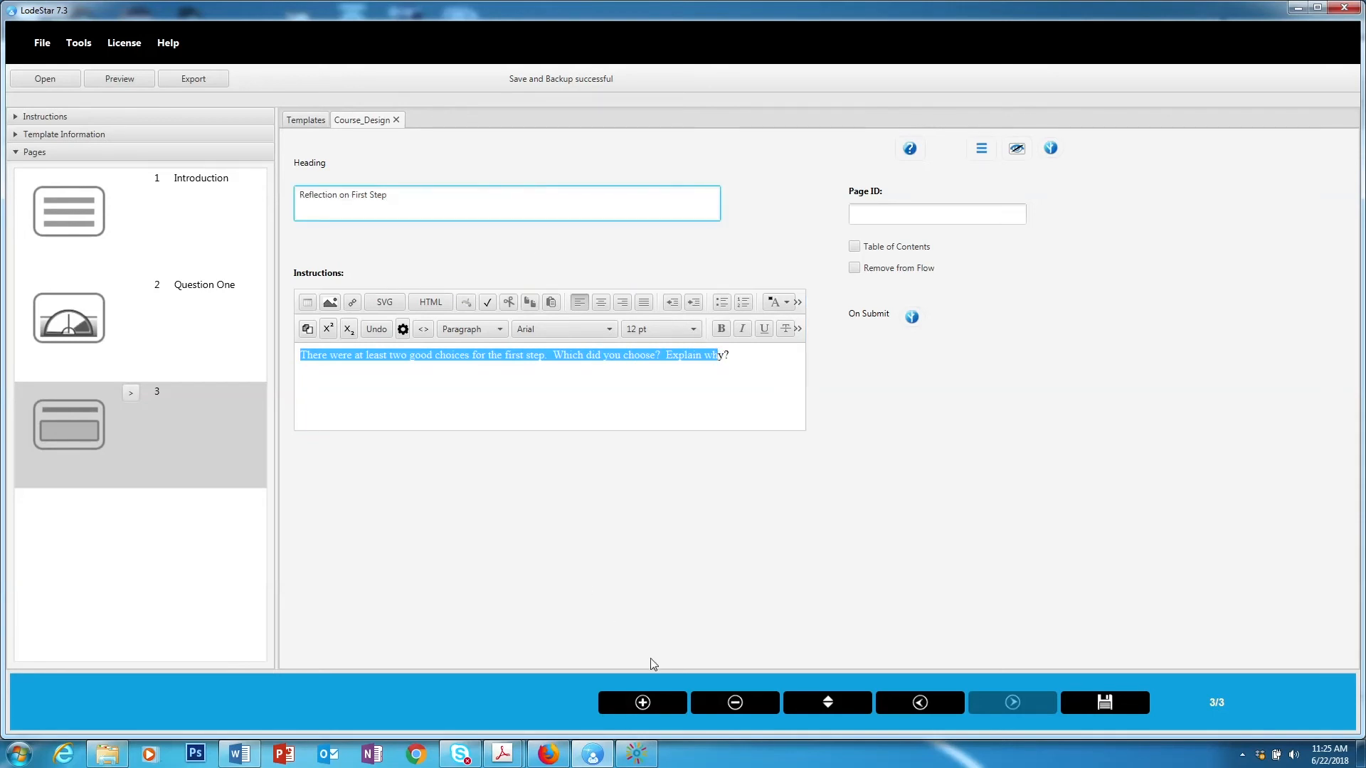
pyautogui.click(740, 359)
# Set the Page ID of the reflection page to "Long Answer"
pyautogui.click(879, 215)
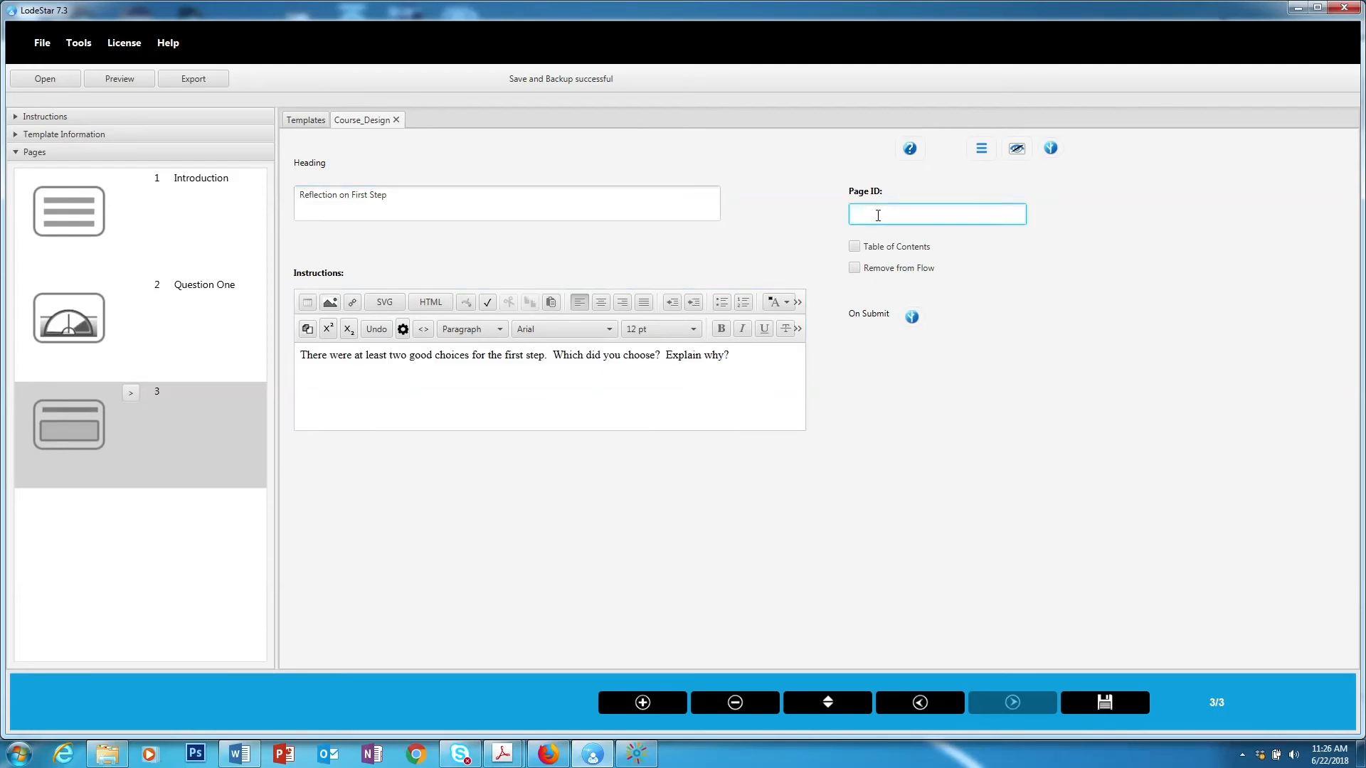
pyautogui.write('Long')
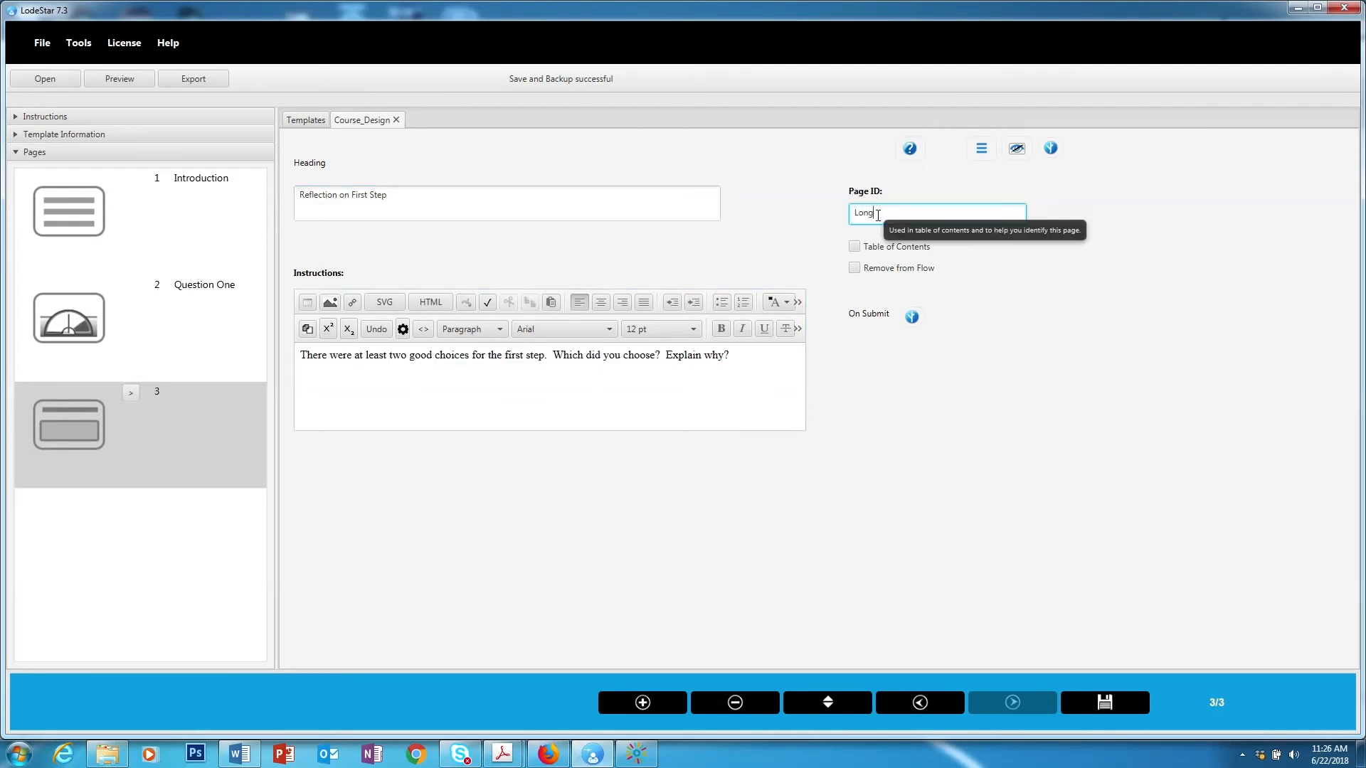
pyautogui.write(' T')
pyautogui.write('Answer')
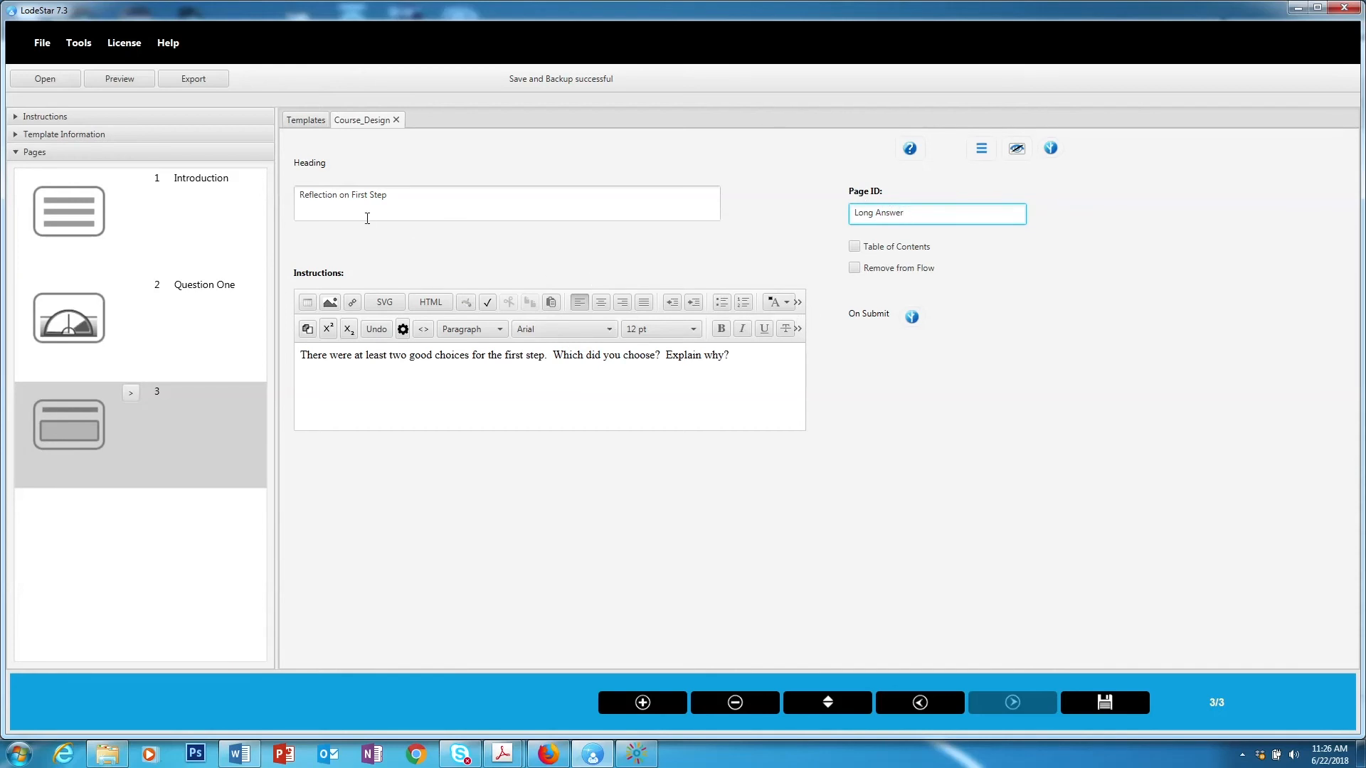
pyautogui.click(352, 354)
pyautogui.moveTo(307, 354); pyautogui.dragTo(621, 355)
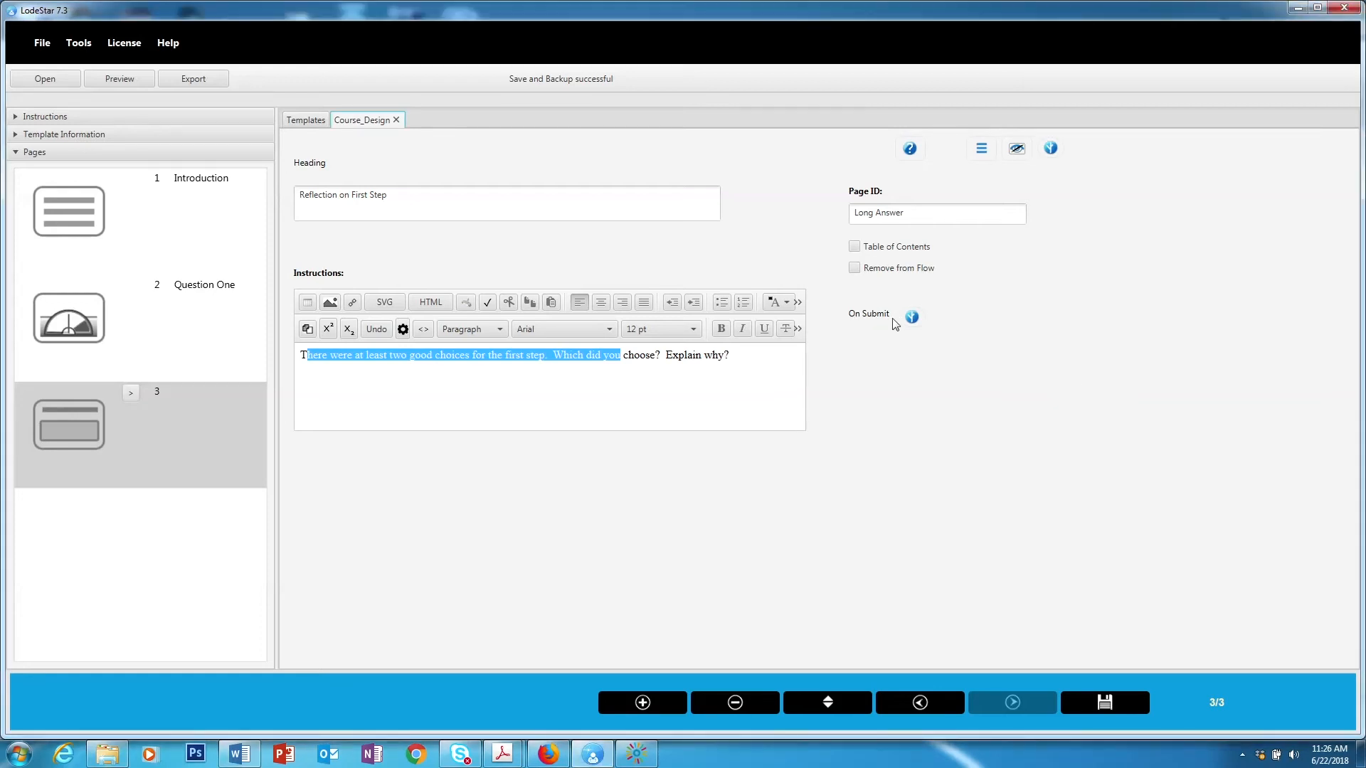
# Enable On Submit feedback with the paragraph beginning "In an ideal setting we should collect all of the situational factors that affect course design."
pyautogui.click(913, 317)
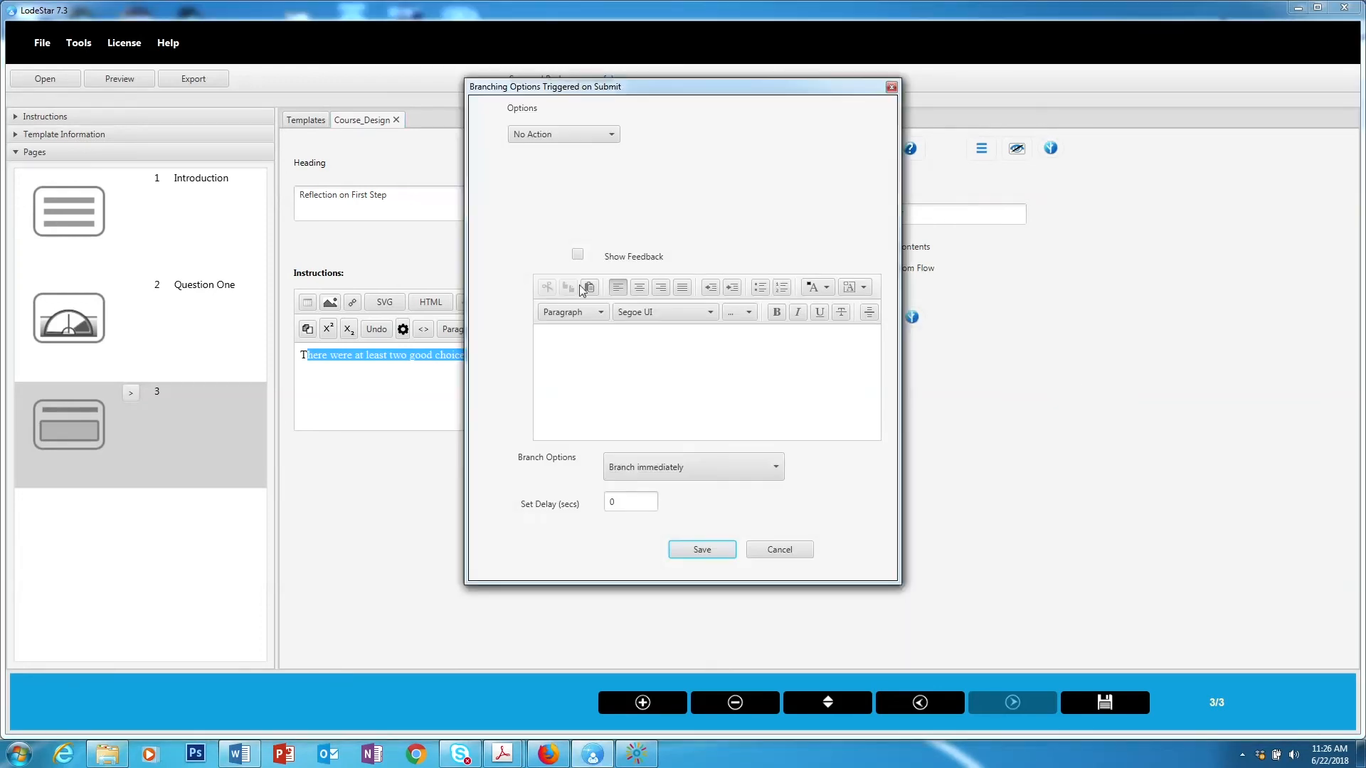
pyautogui.click(578, 255)
pyautogui.click(587, 342)
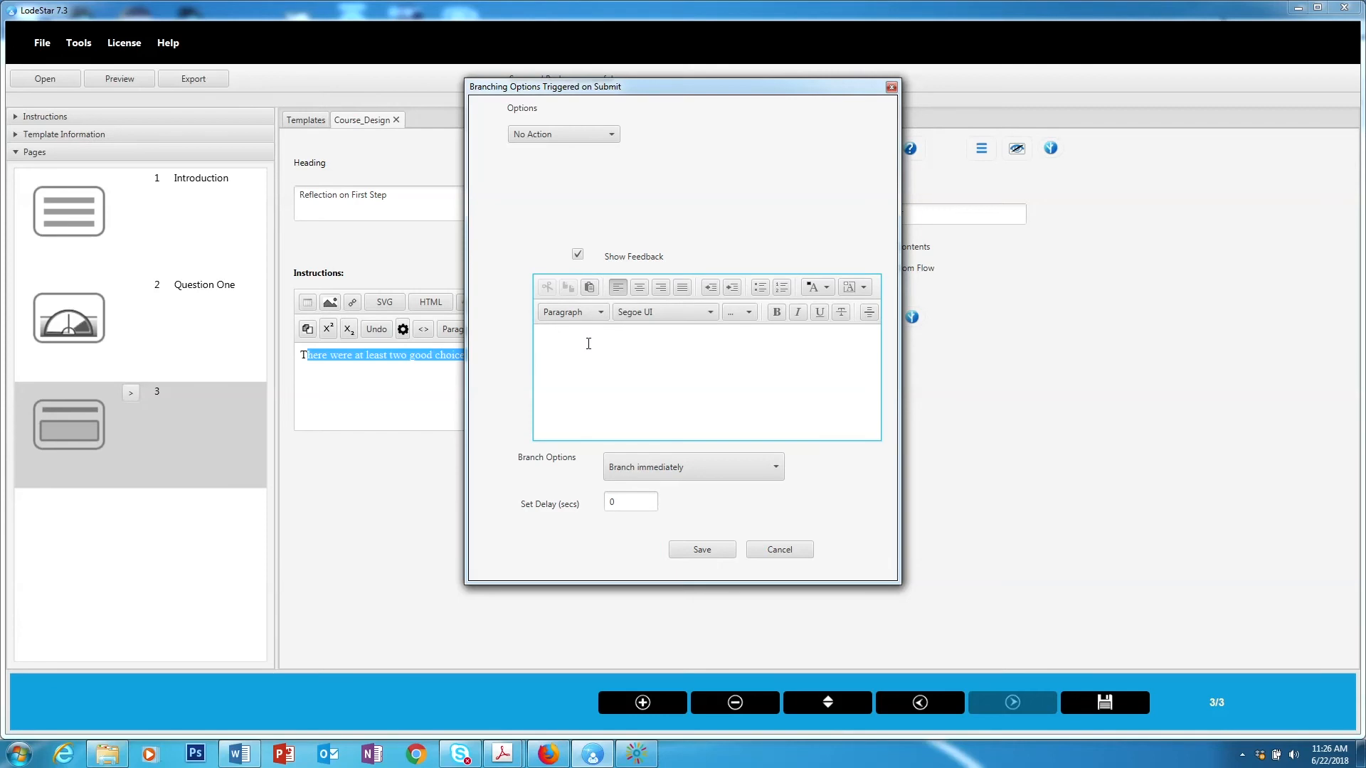
pyautogui.write('In an ideal setting we should collect all of the situational factors that affect course design.  We should collect information about the students – their prior experience and education.  We should collect information about how the course fits into a larger curriculum.  We should collect information about market needs, etc.')
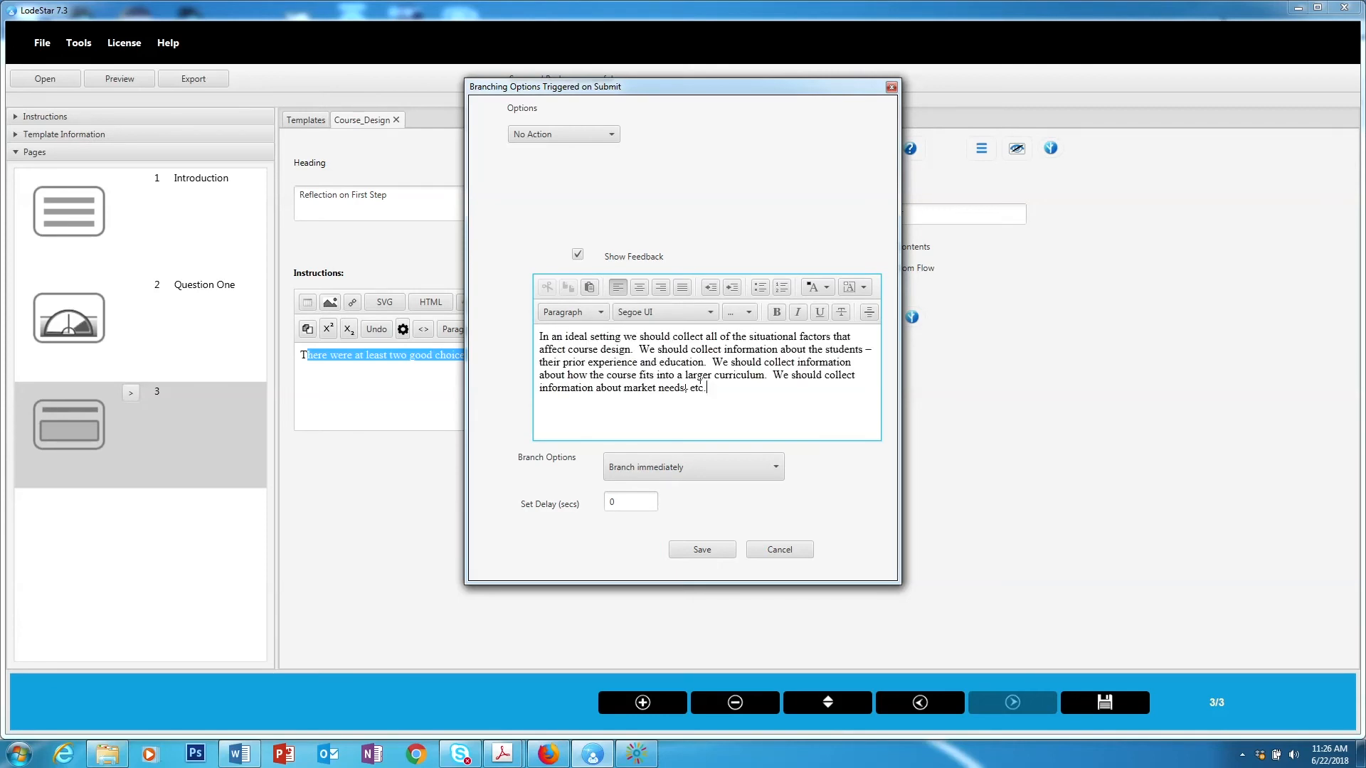
pyautogui.hotkey('ctrl', 'a')
pyautogui.click(702, 549)
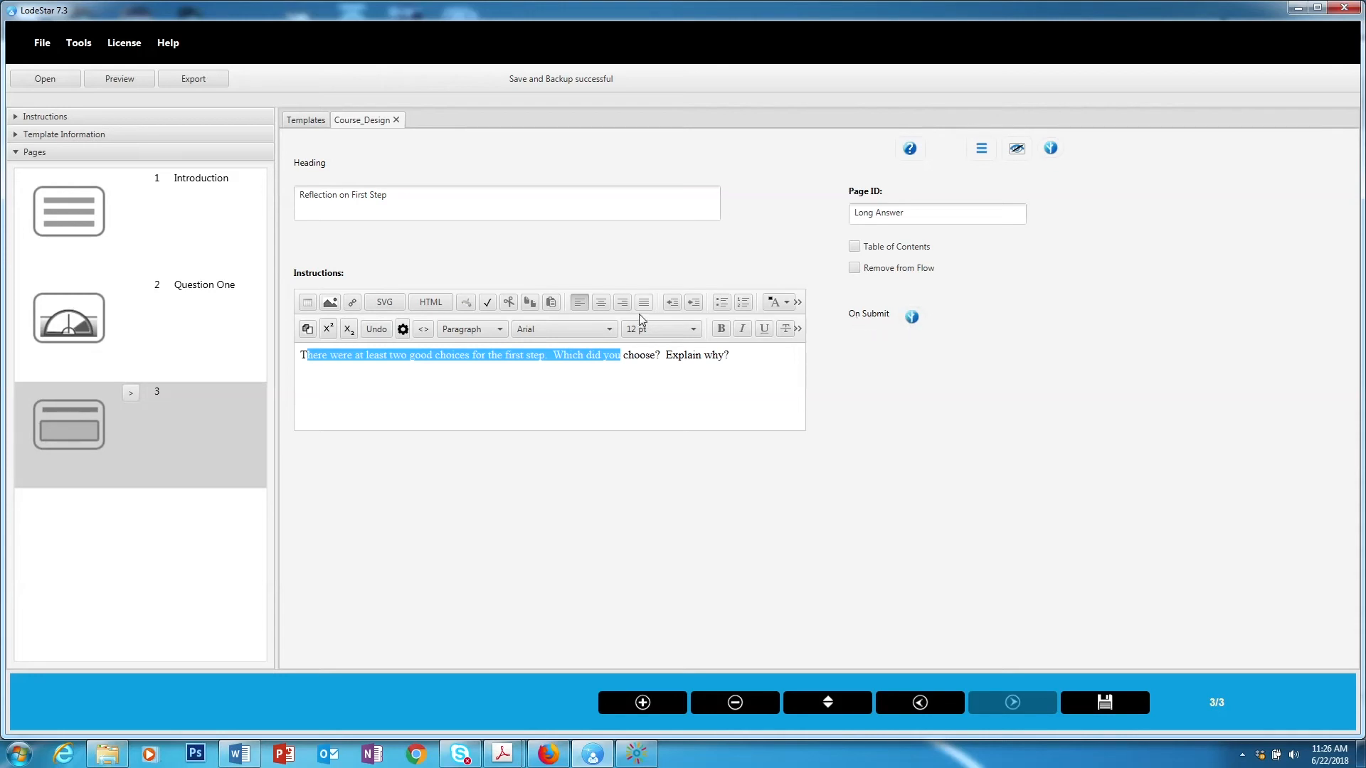
# Preview the updated project and advance through its pages to the long-answer reflection
pyautogui.click(124, 80)
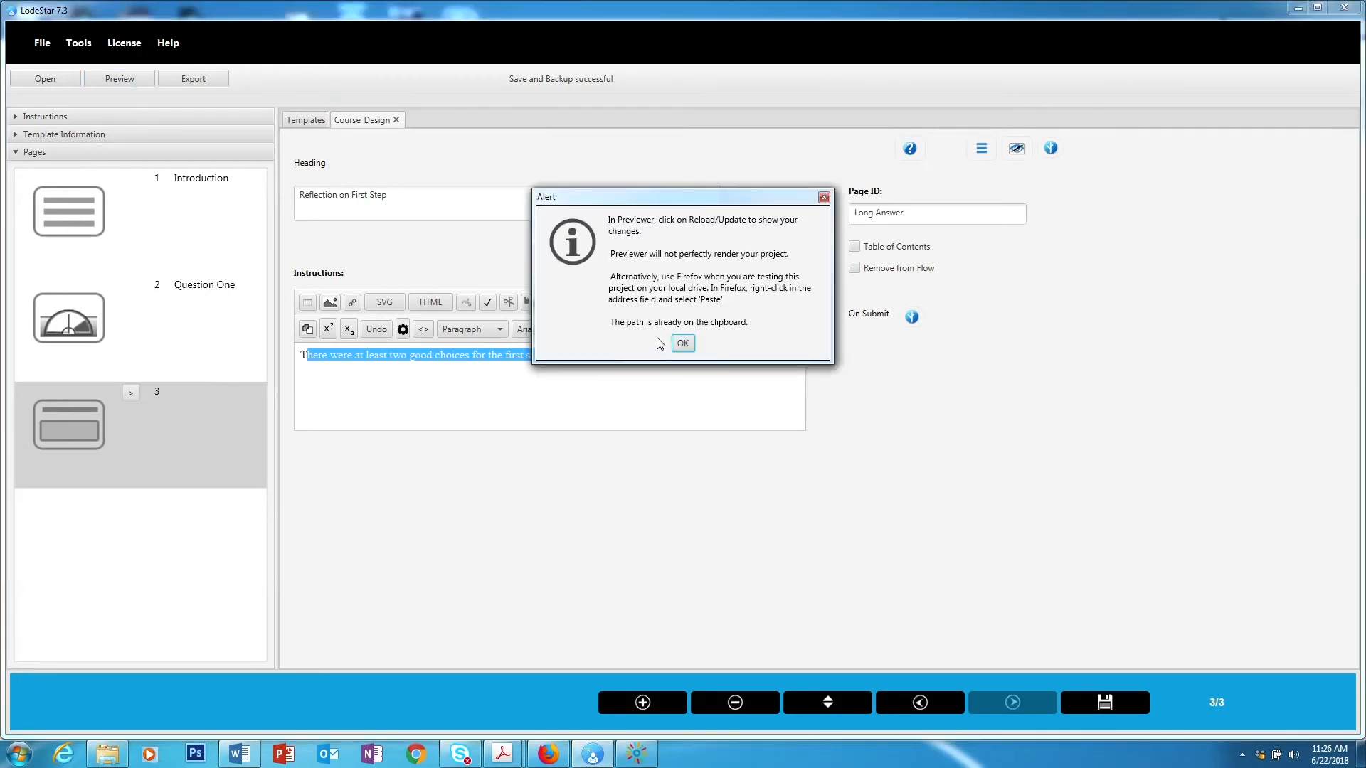
pyautogui.click(677, 342)
pyautogui.click(274, 113)
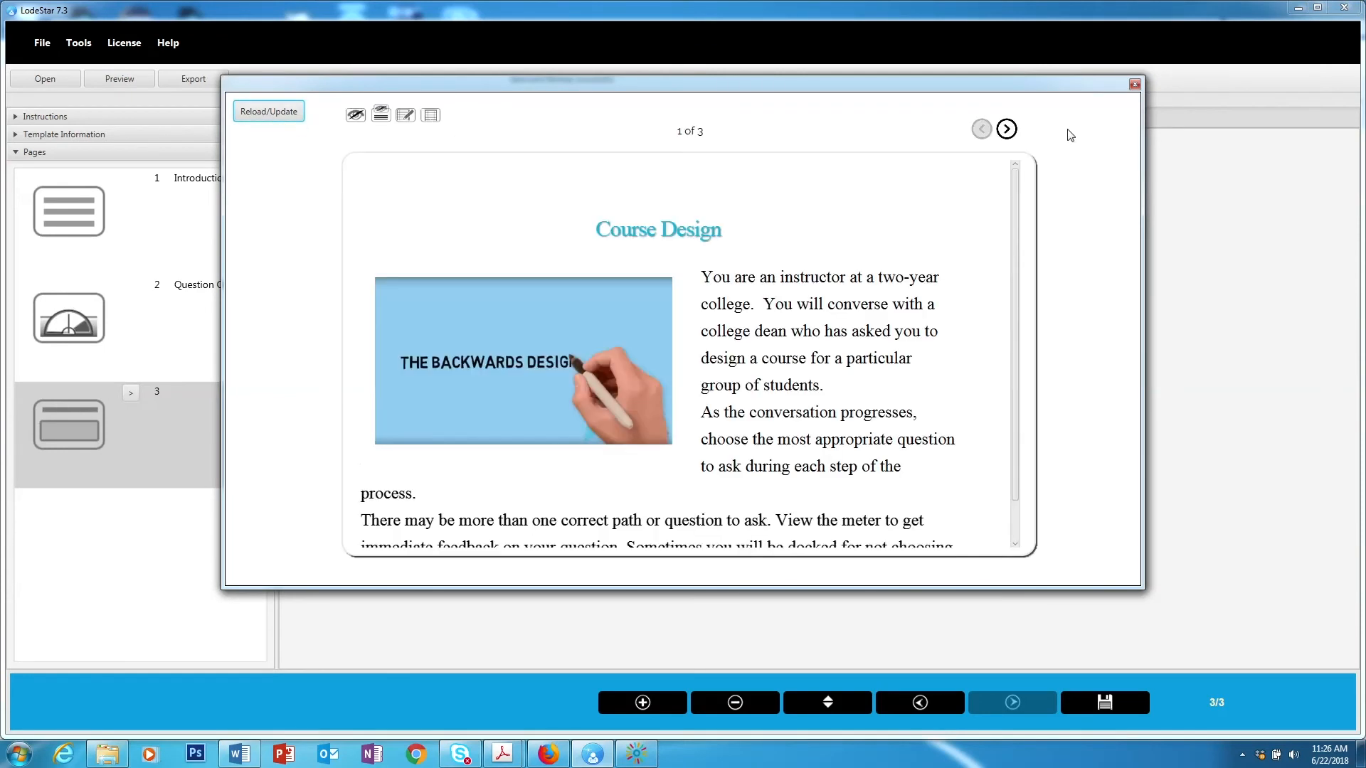
pyautogui.click(1007, 129)
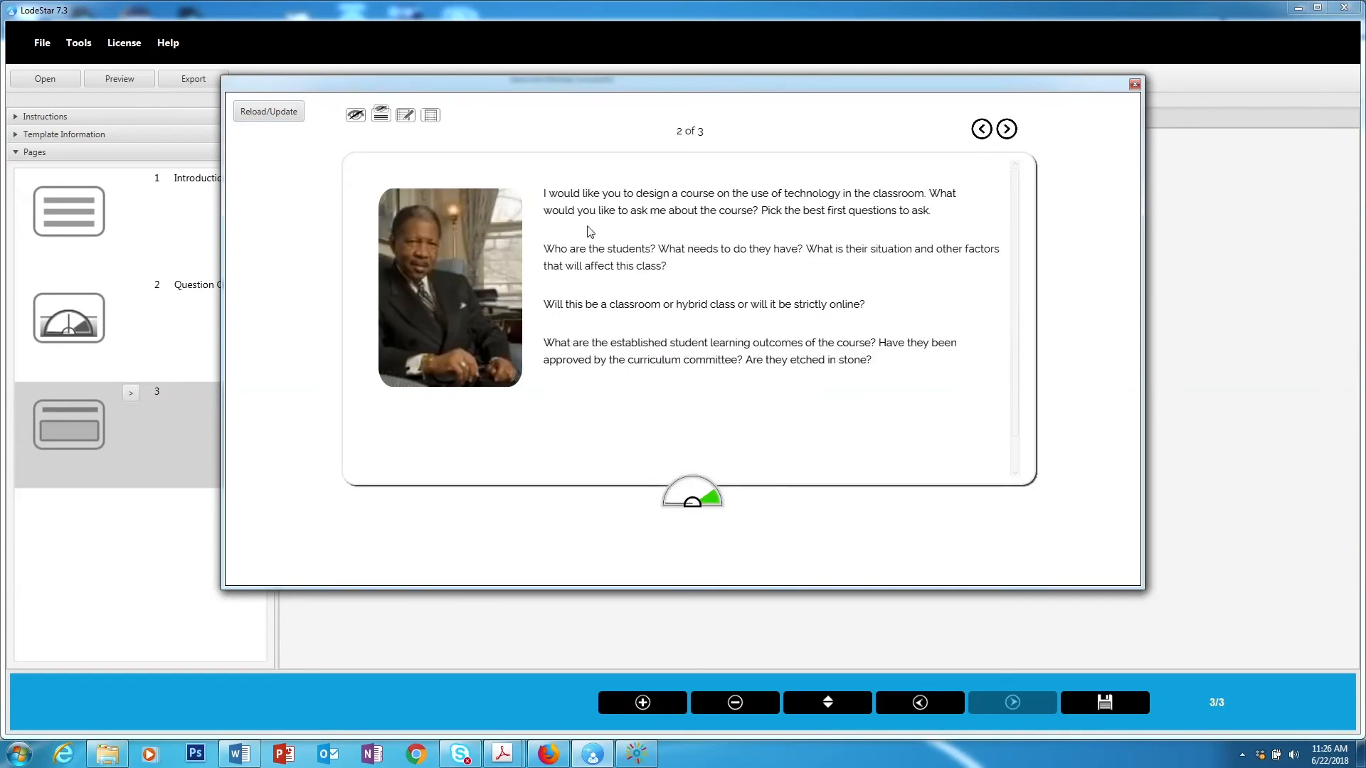
pyautogui.click(1007, 129)
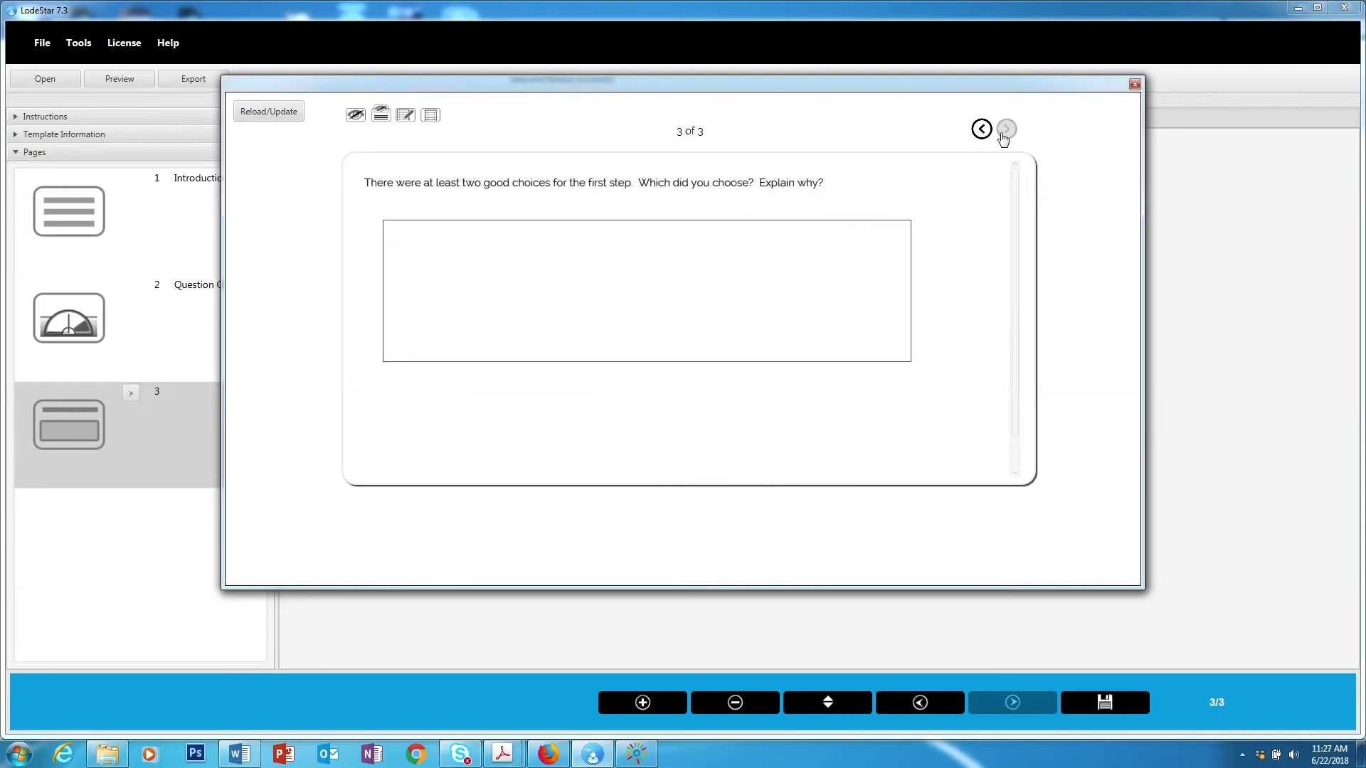
# Test the reflection by submitting "I chose to ask about existing student outcomes. I wanted to know my constraints.", review the feedback, and close the preview
pyautogui.click(544, 247)
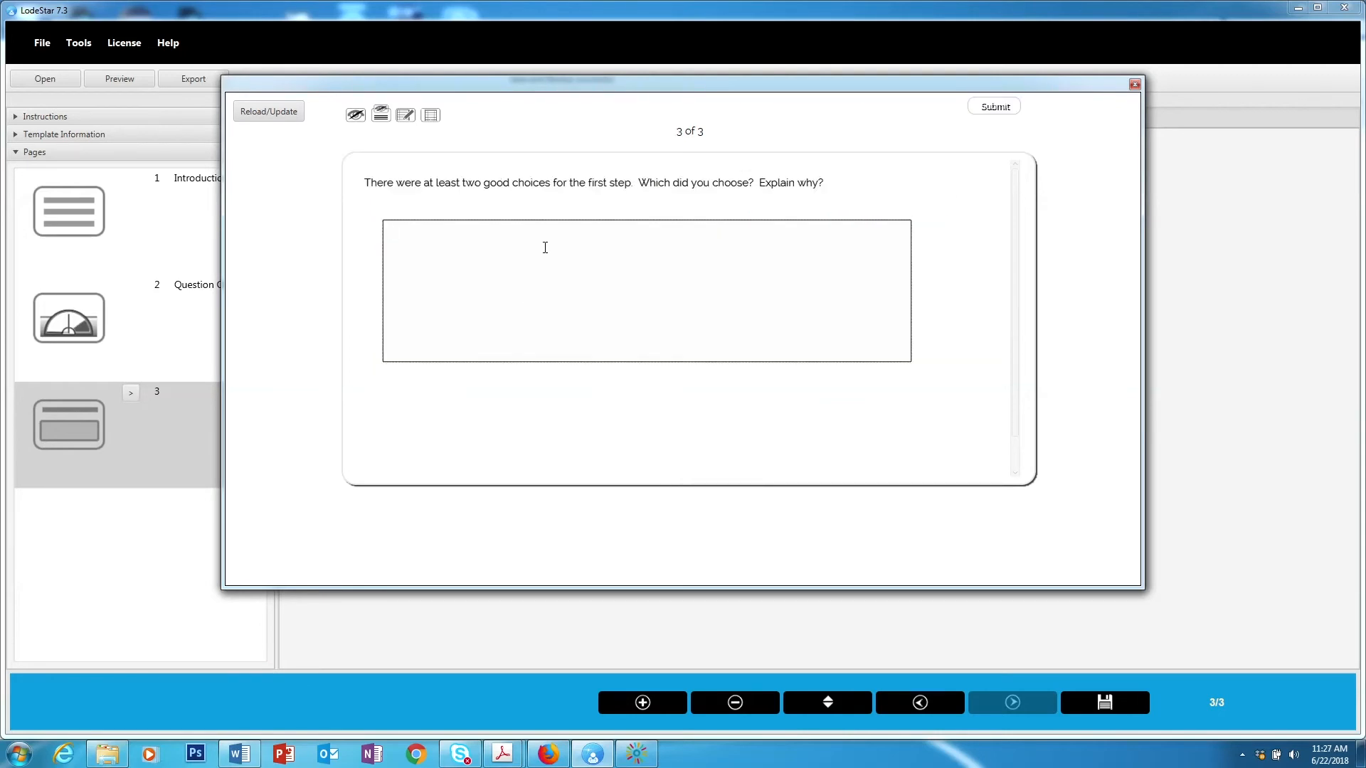
pyautogui.write('I chose')
pyautogui.write('to ask about existing student outcomes.')
pyautogui.write('I wanted')
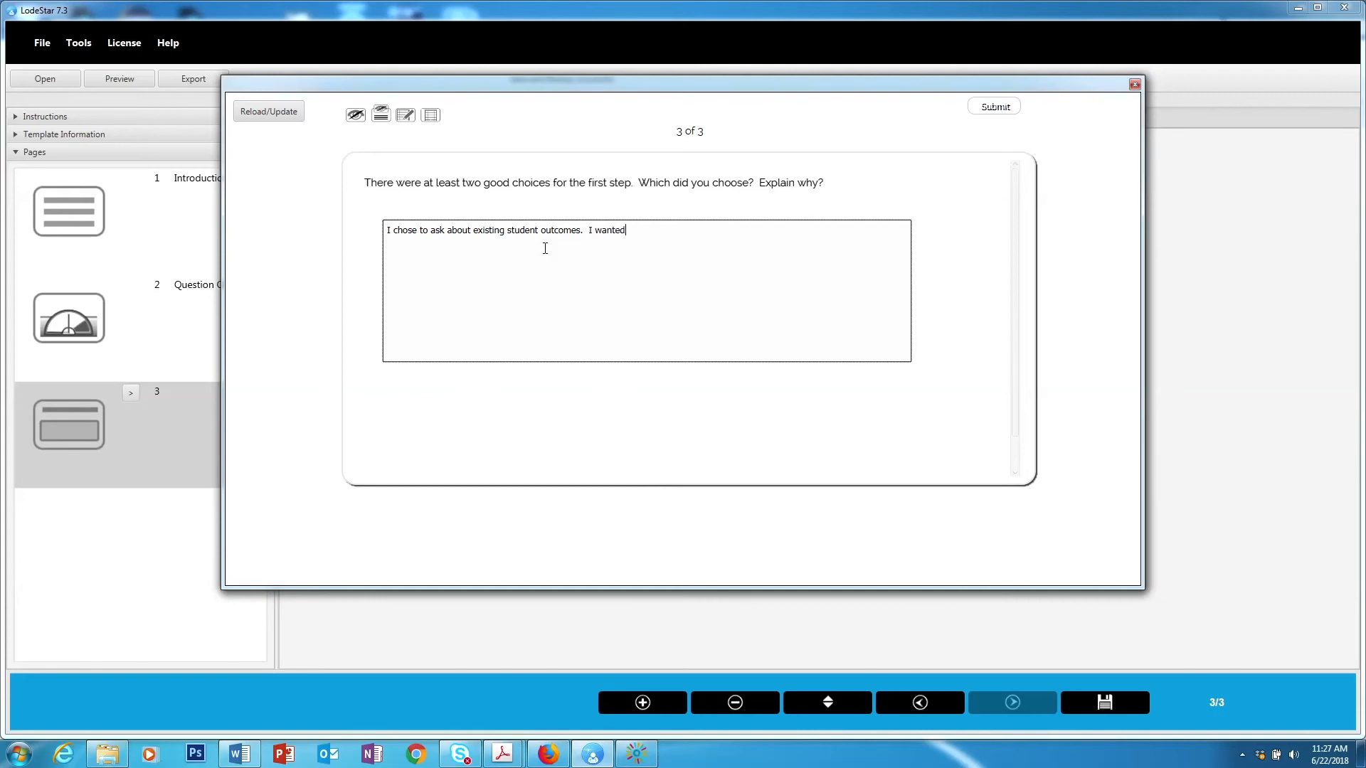
pyautogui.write(' to know my constraints.')
pyautogui.click(996, 106)
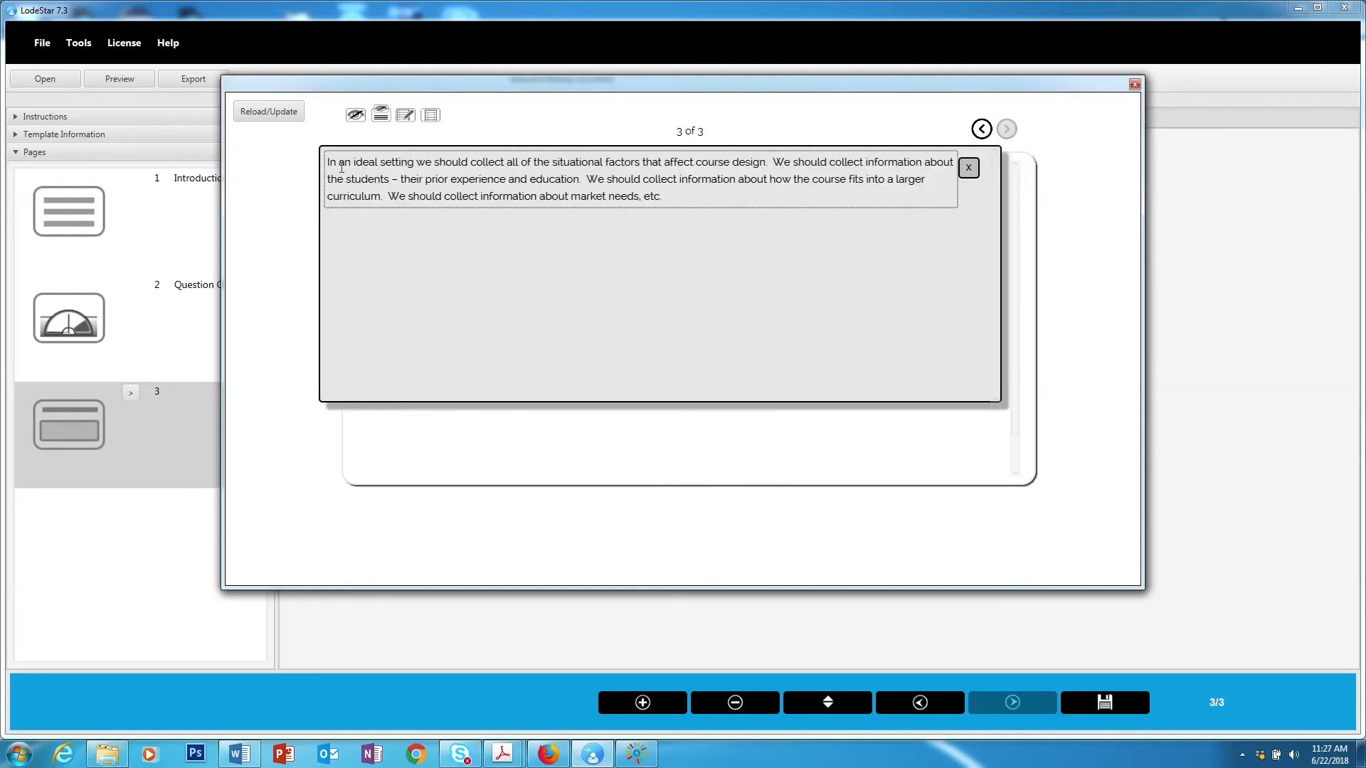
pyautogui.moveTo(362, 162); pyautogui.dragTo(624, 195)
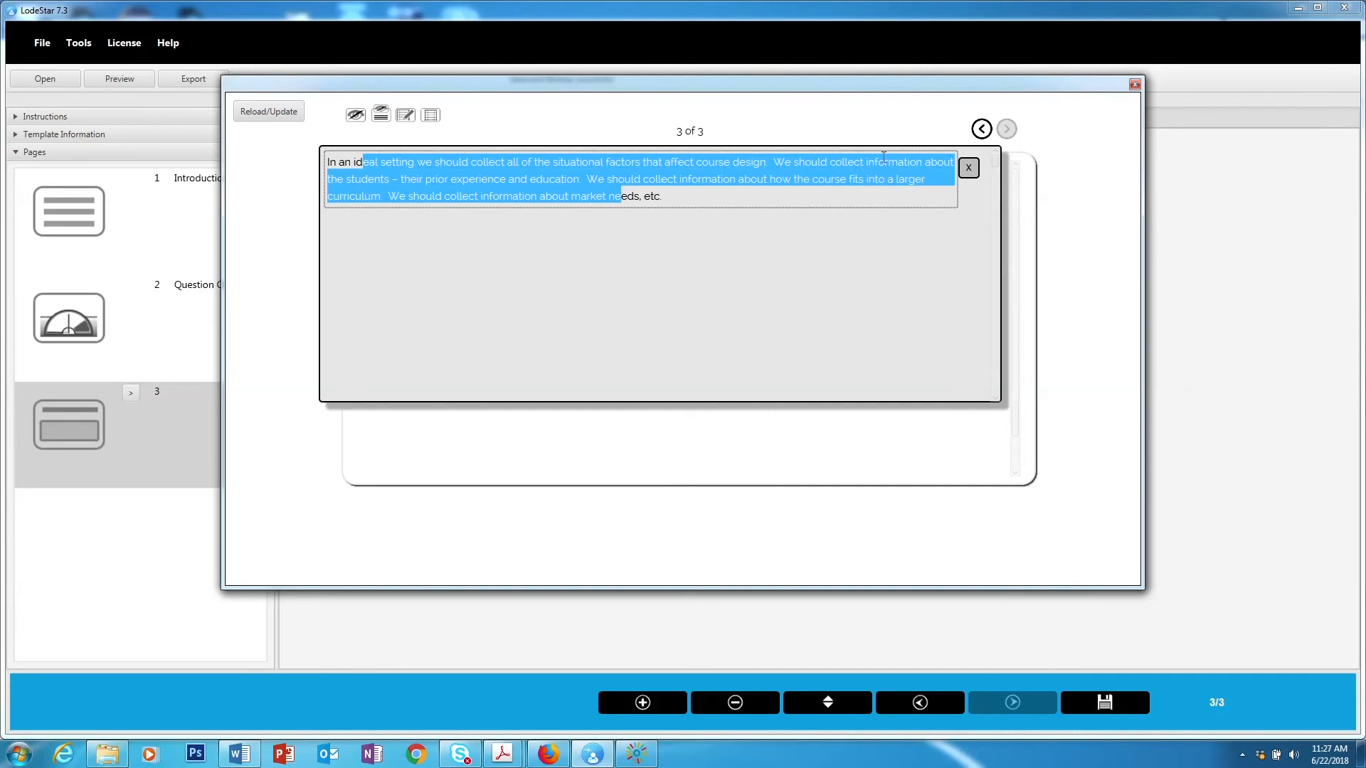
pyautogui.click(969, 168)
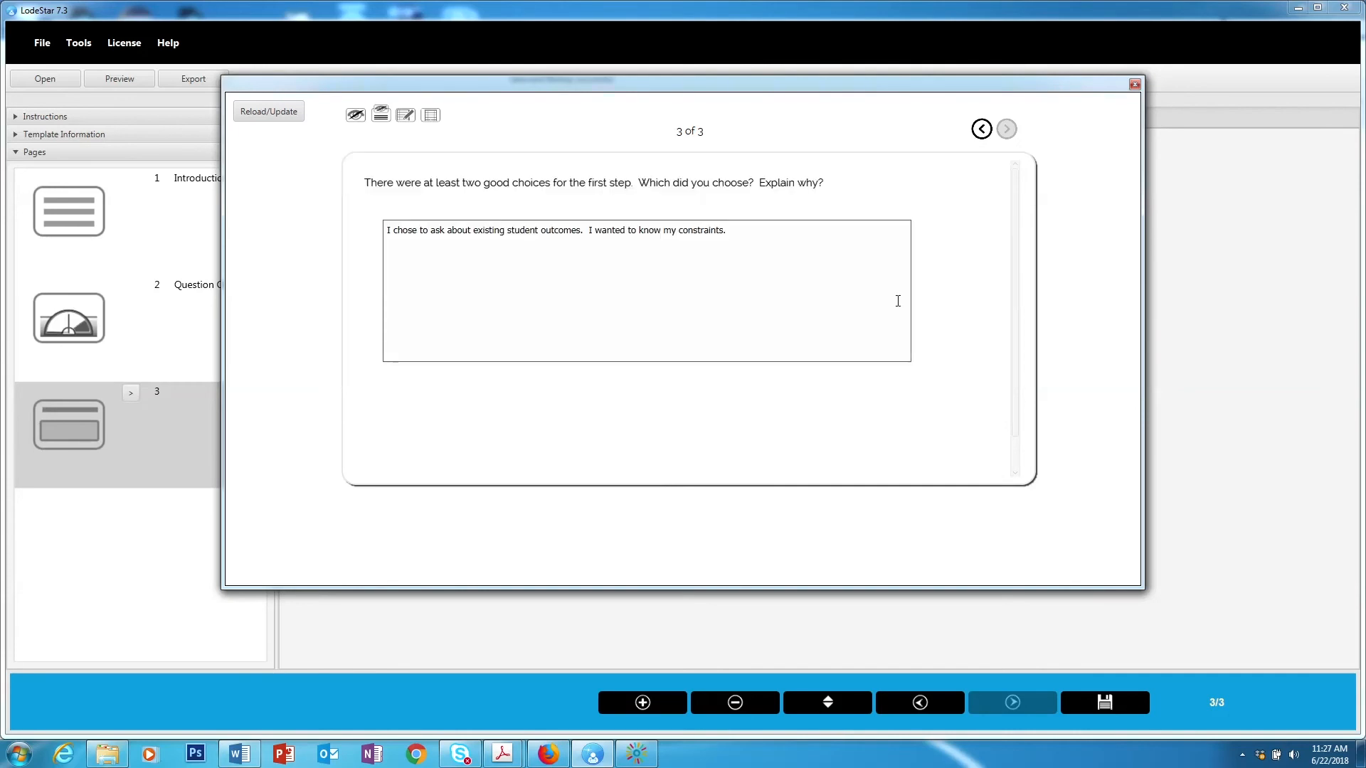
pyautogui.click(1136, 85)
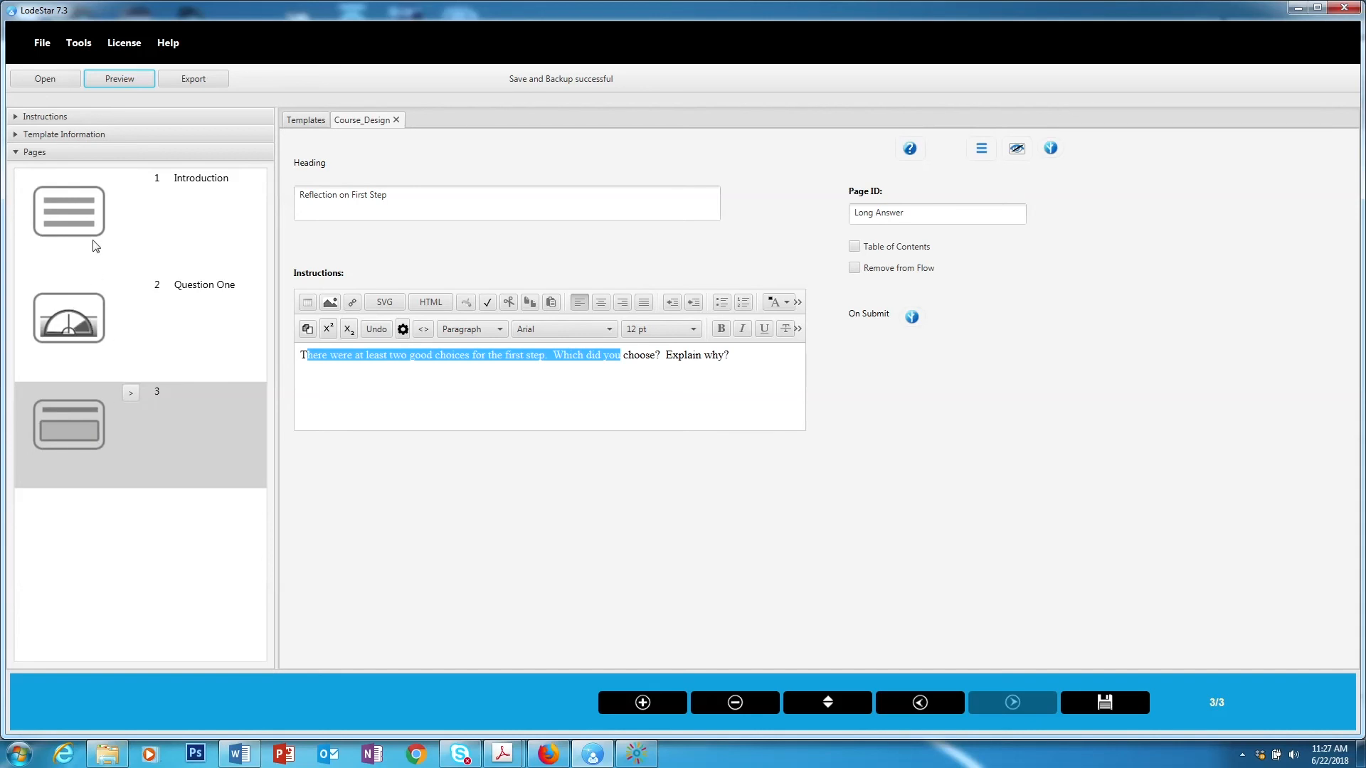
# Add a fourth page after the Long Answer page and set its type to Journal
pyautogui.click(75, 201)
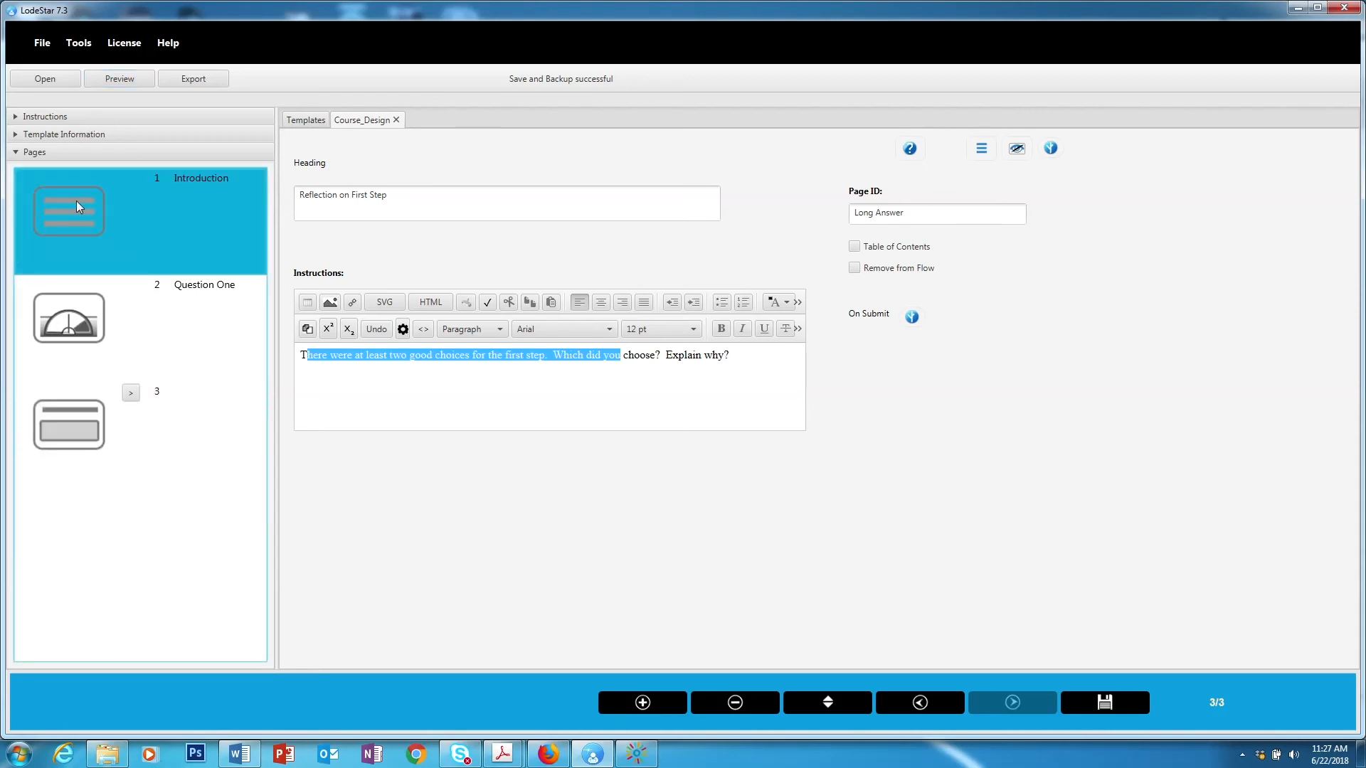
pyautogui.click(92, 425)
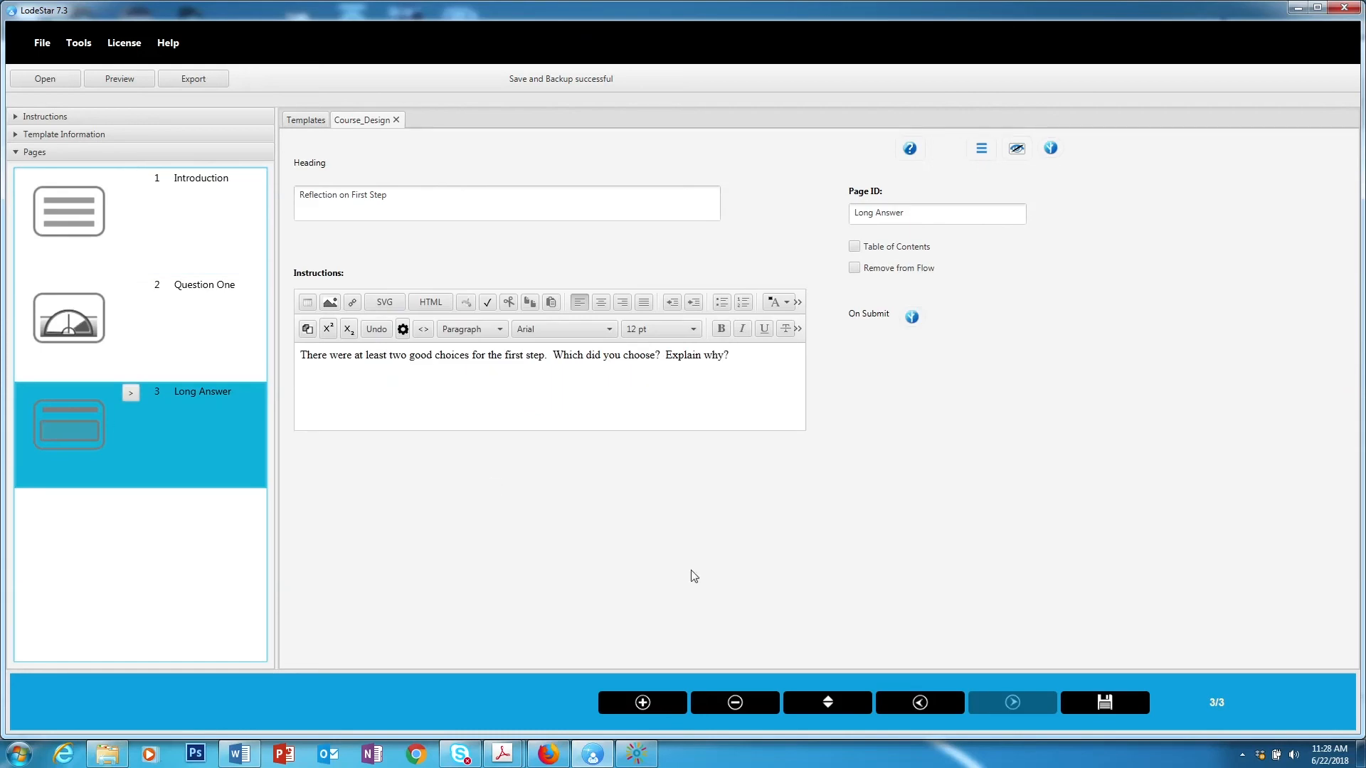
pyautogui.click(649, 702)
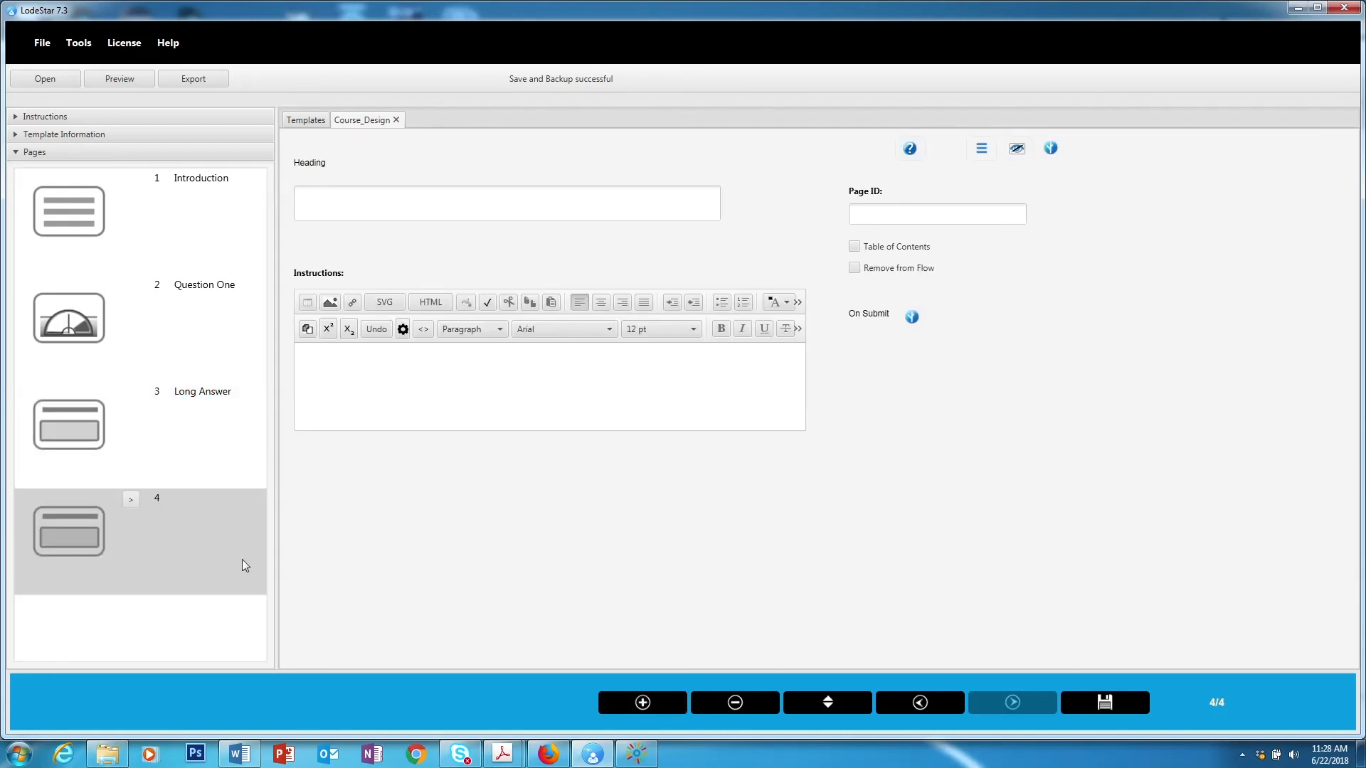
pyautogui.click(131, 500)
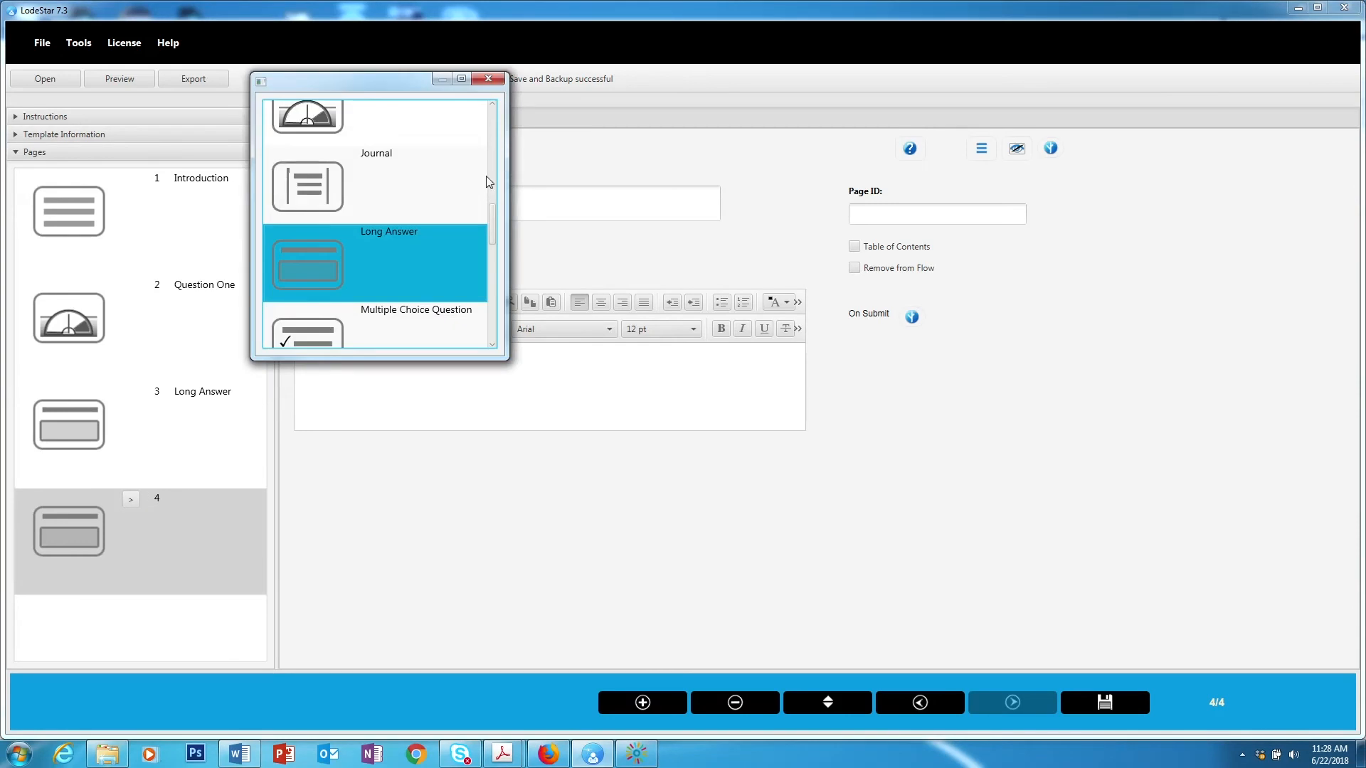
pyautogui.moveTo(493, 211)
pyautogui.mouseDown()
pyautogui.moveTo(490, 273)
pyautogui.moveTo(497, 219)
pyautogui.mouseUp()
pyautogui.click(393, 155)
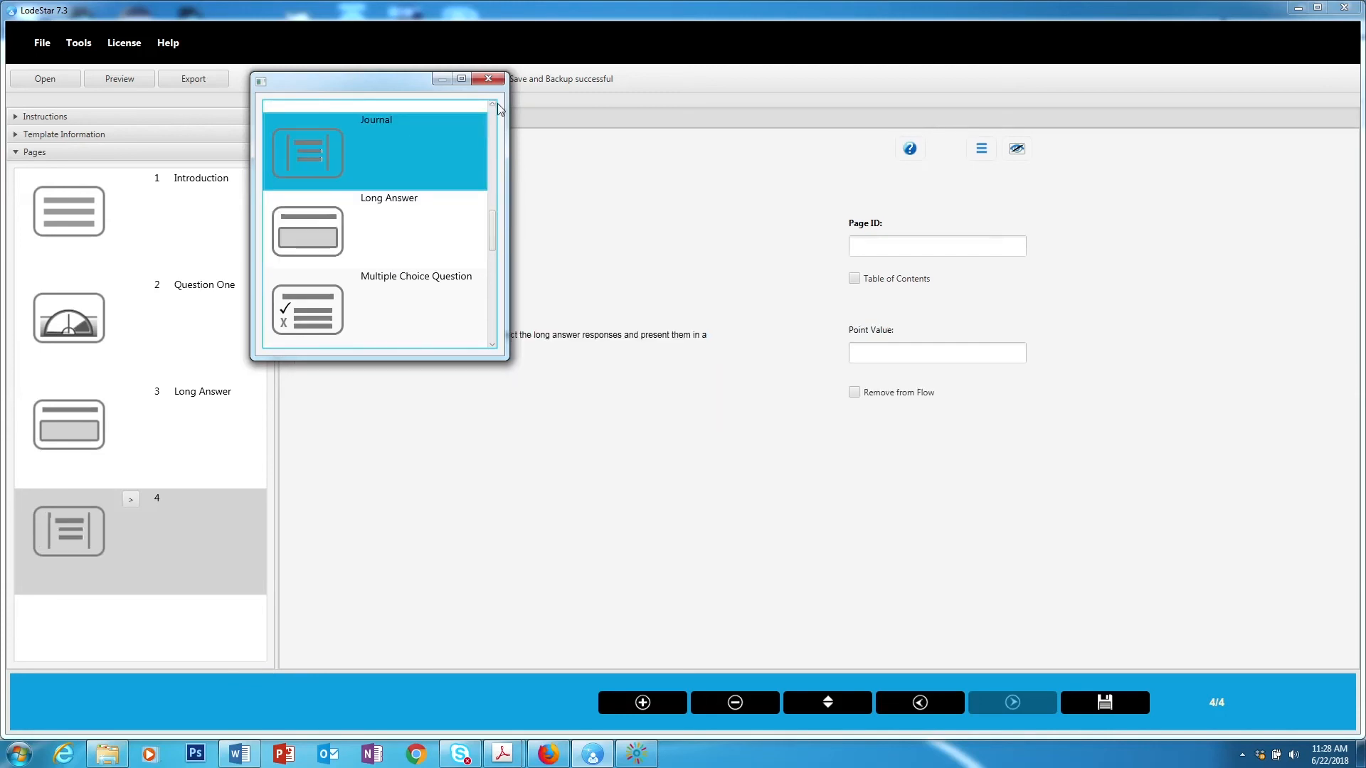
pyautogui.click(489, 79)
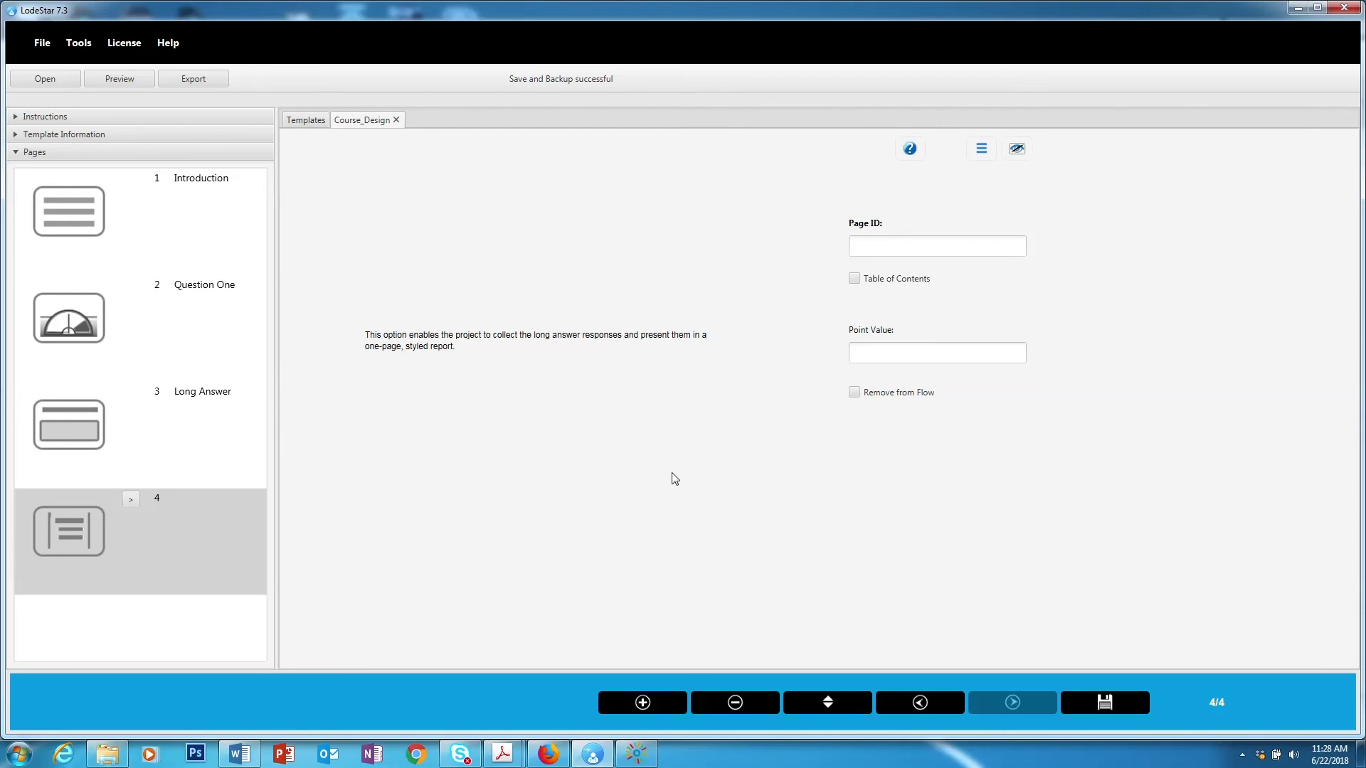
# Add a fifth page after the Journal page and change its type to Wall
pyautogui.click(659, 701)
pyautogui.click(134, 568)
pyautogui.scroll(-6, 388, 296)
pyautogui.click(377, 299)
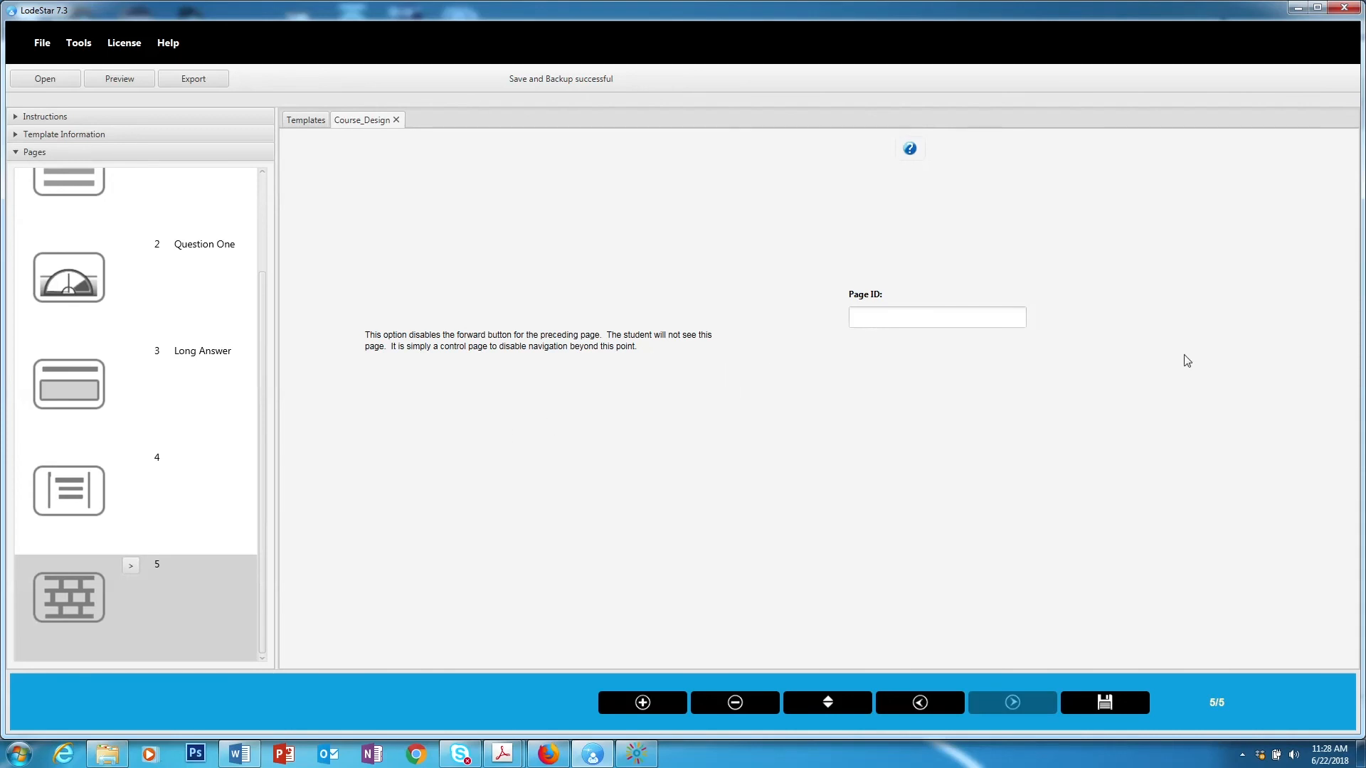
# Add a sixth page after the Wall page and change its type to Text
pyautogui.click(651, 698)
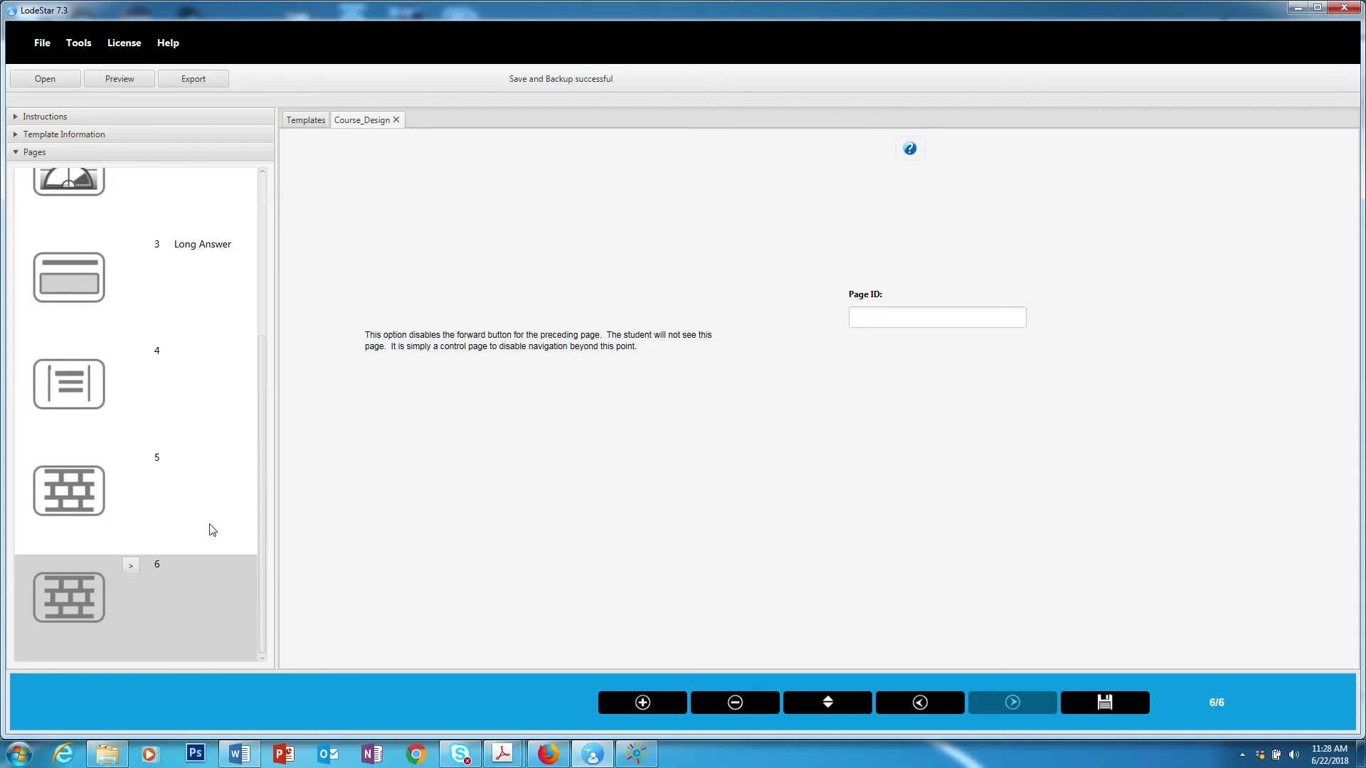
pyautogui.click(131, 565)
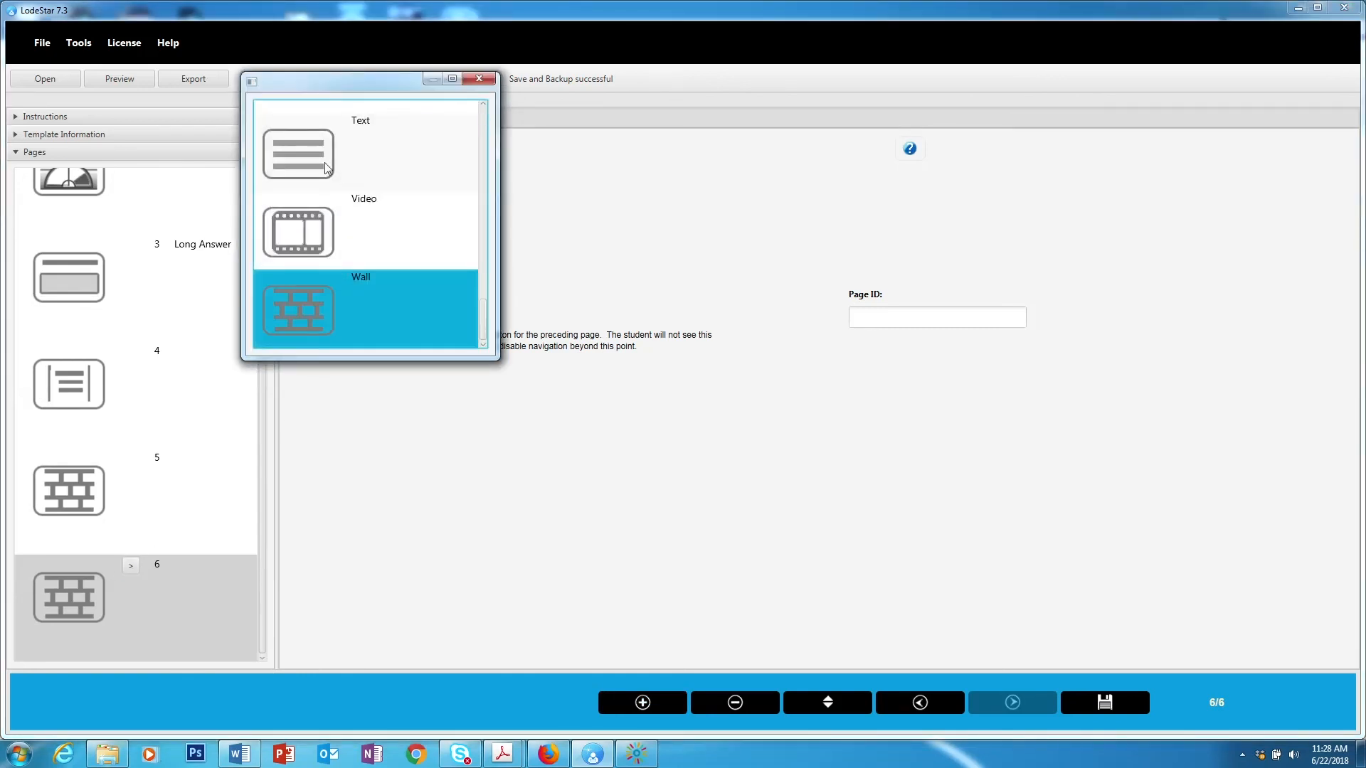
pyautogui.click(343, 188)
pyautogui.click(478, 79)
# Insert "Labor Market Trends" and a Lorem ipsum paragraph on page 6, formatting the title as Heading 1
pyautogui.click(425, 230)
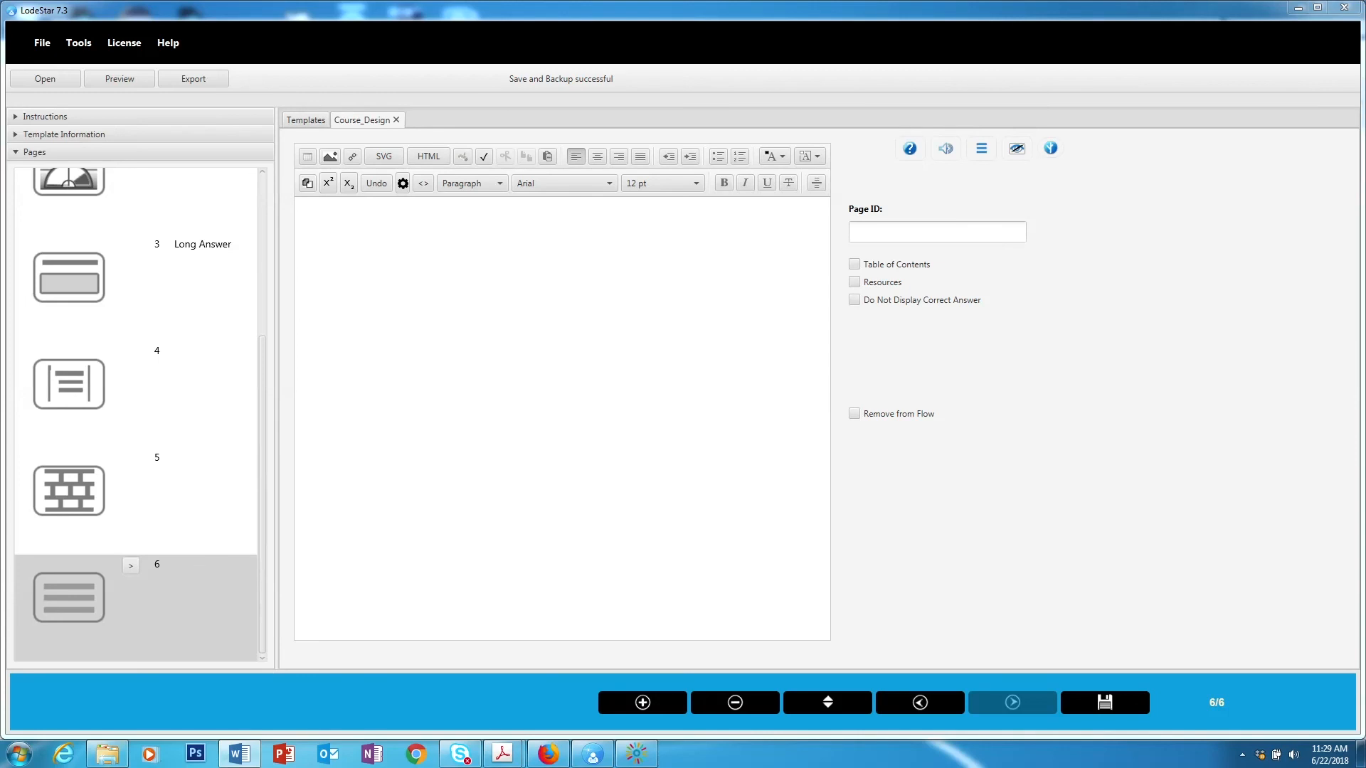
pyautogui.click(424, 275)
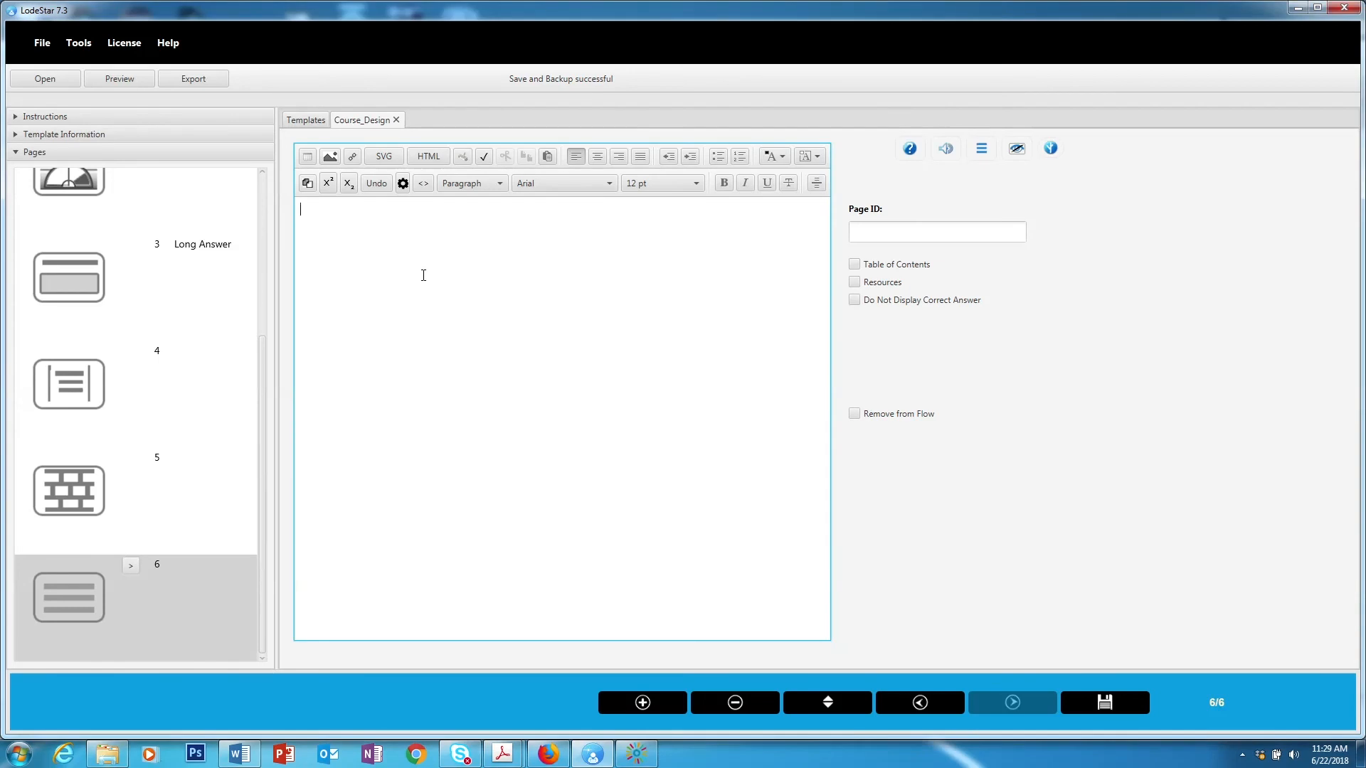
pyautogui.write('Labor Market Trends Lorem ipsum dolor sit amet, consectetur adipiscing elit, sed do eiusmod tempor incididunt ut labore et dolore magna aliqua. Ut enim ad minim veniam, quis nostrud exercitation ullamco laboris nisi ut aliquip ex ea commodo consequat. Duis aute irure dolor in reprehenderit in voluptate velit esse cillum dolore eu fugiat nulla pariatur. Excepteur sint occaecat cupidatat non proident, sunt in culpa qui officia deserunt mollit anim id est laborum.')
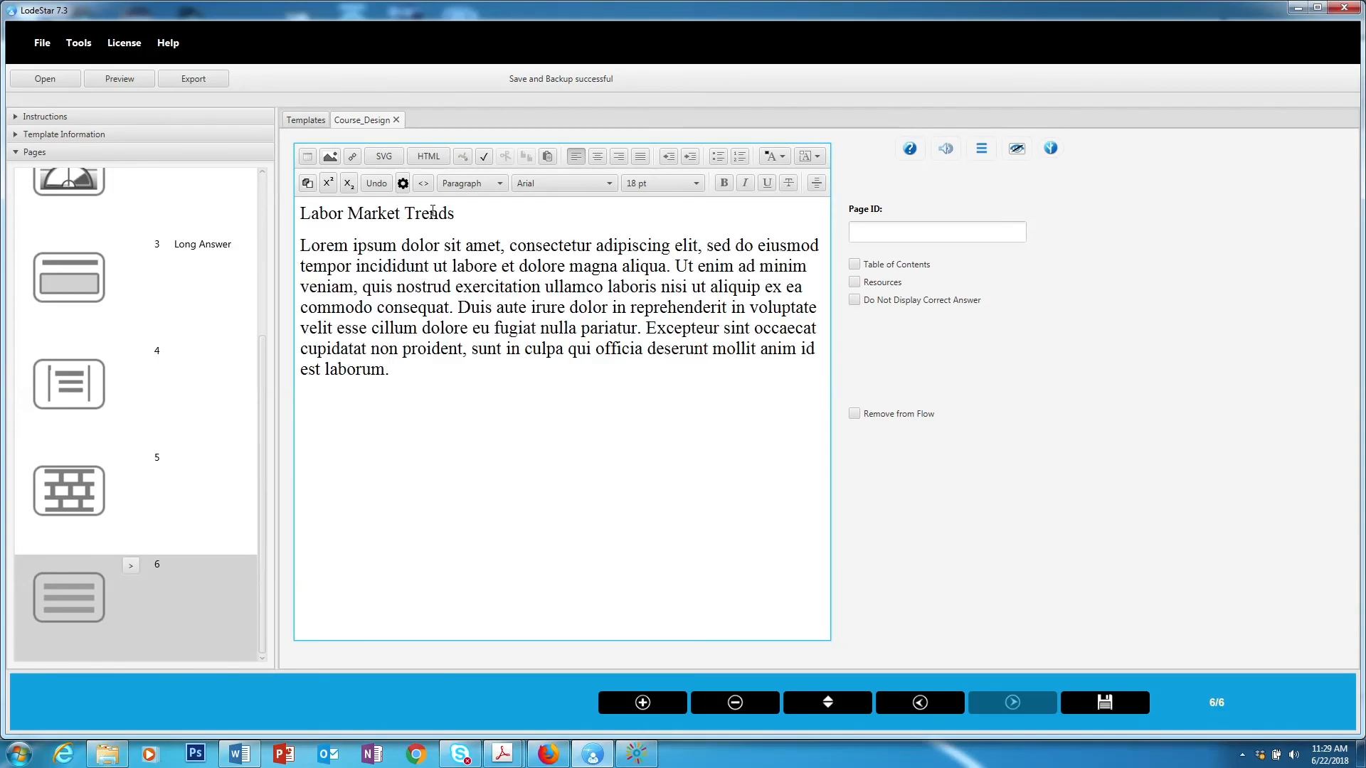
pyautogui.tripleClick(433, 212)
pyautogui.click(461, 184)
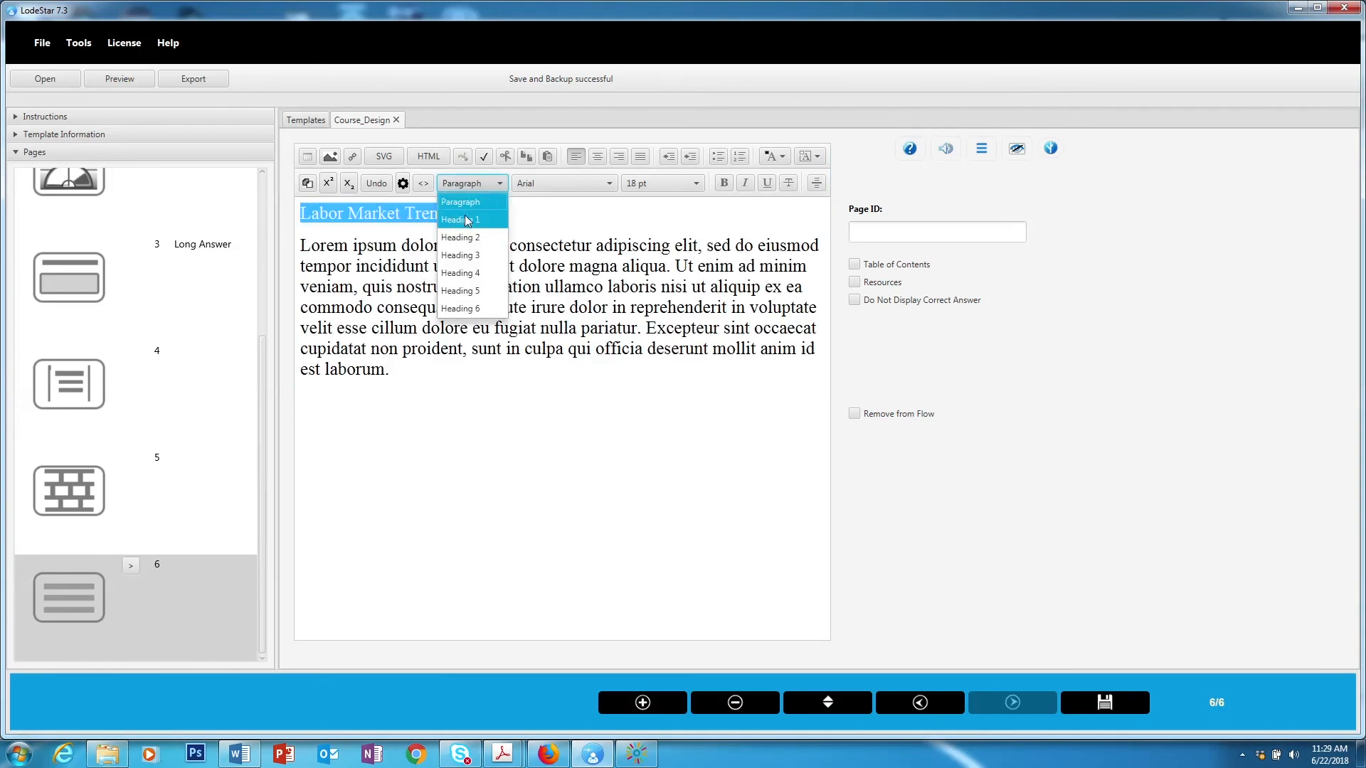
pyautogui.click(467, 222)
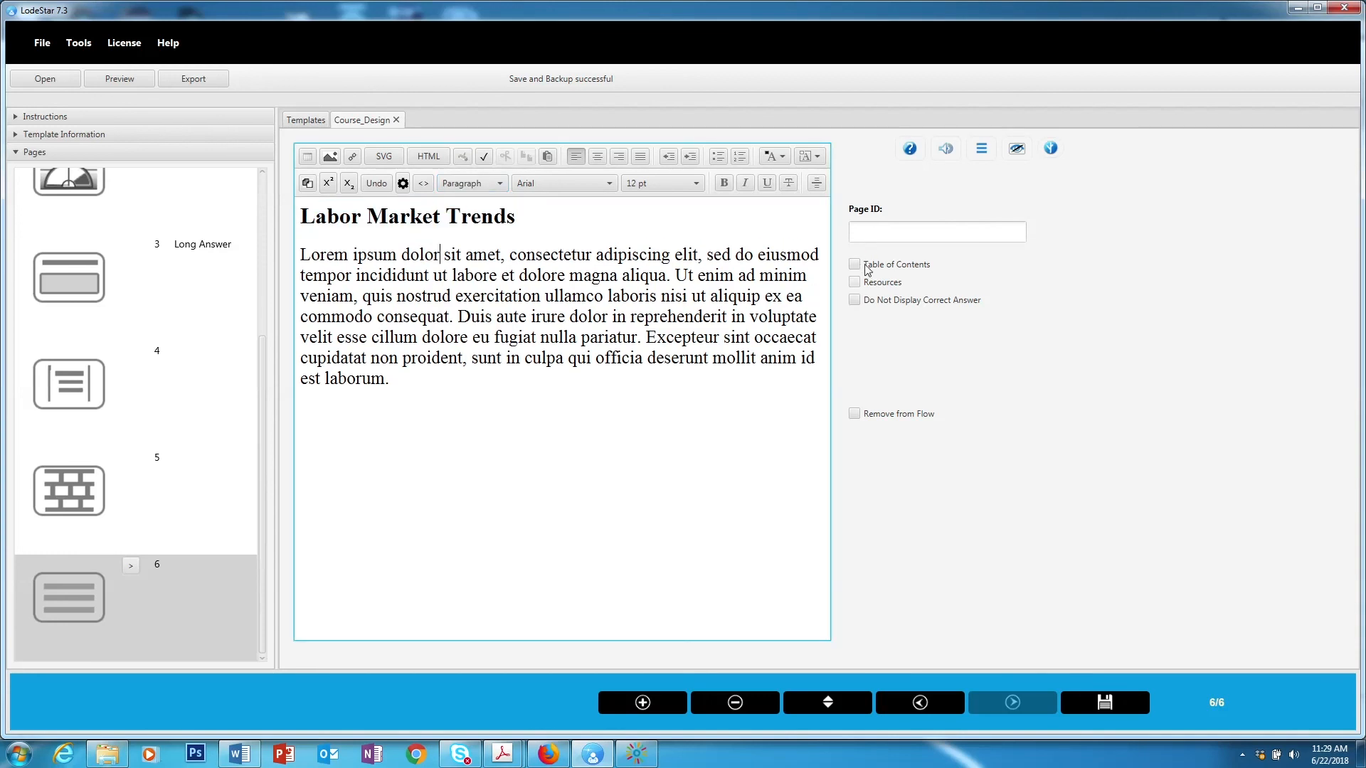
# Set page 6's Page ID to "Labor Market Trends", copied from its heading, and mark the page as one of the Resources
pyautogui.click(875, 240)
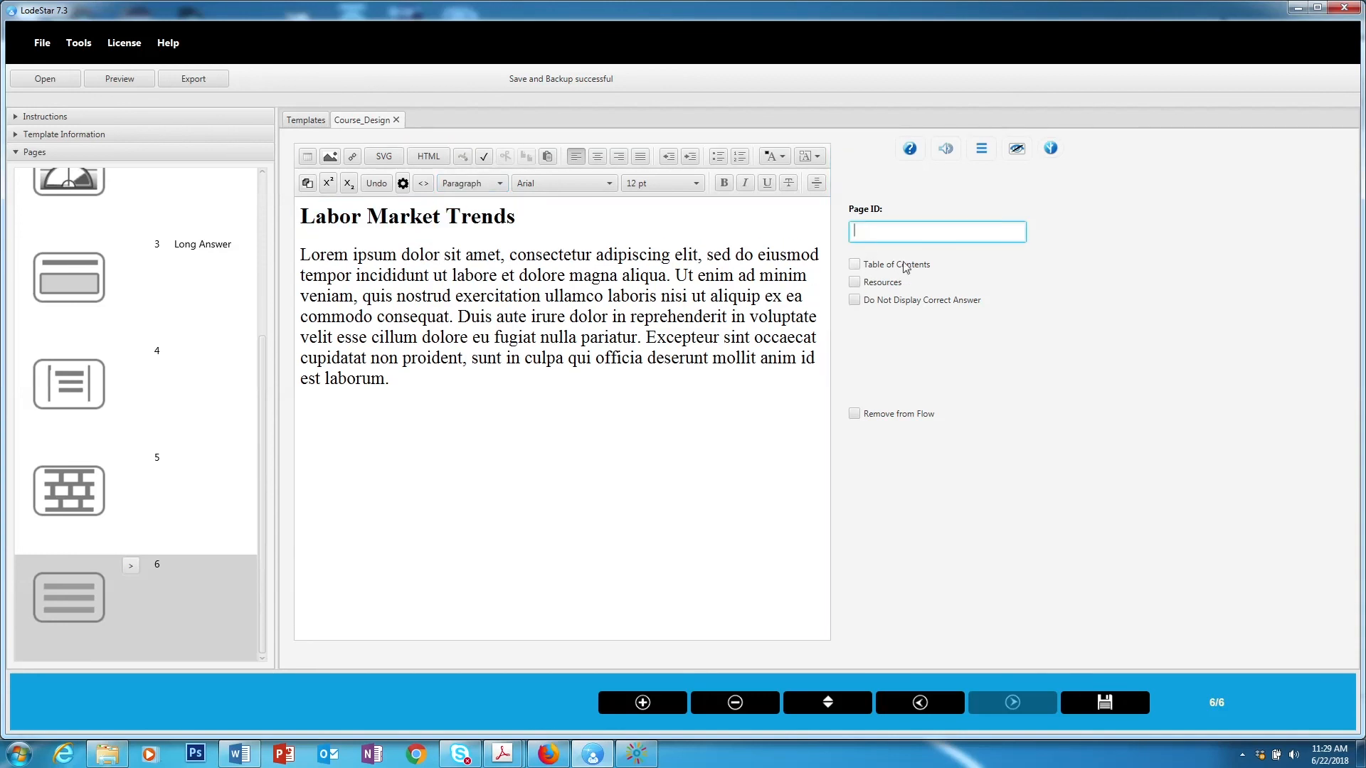
pyautogui.tripleClick(399, 216)
pyautogui.hotkey('ctrl', 'c')
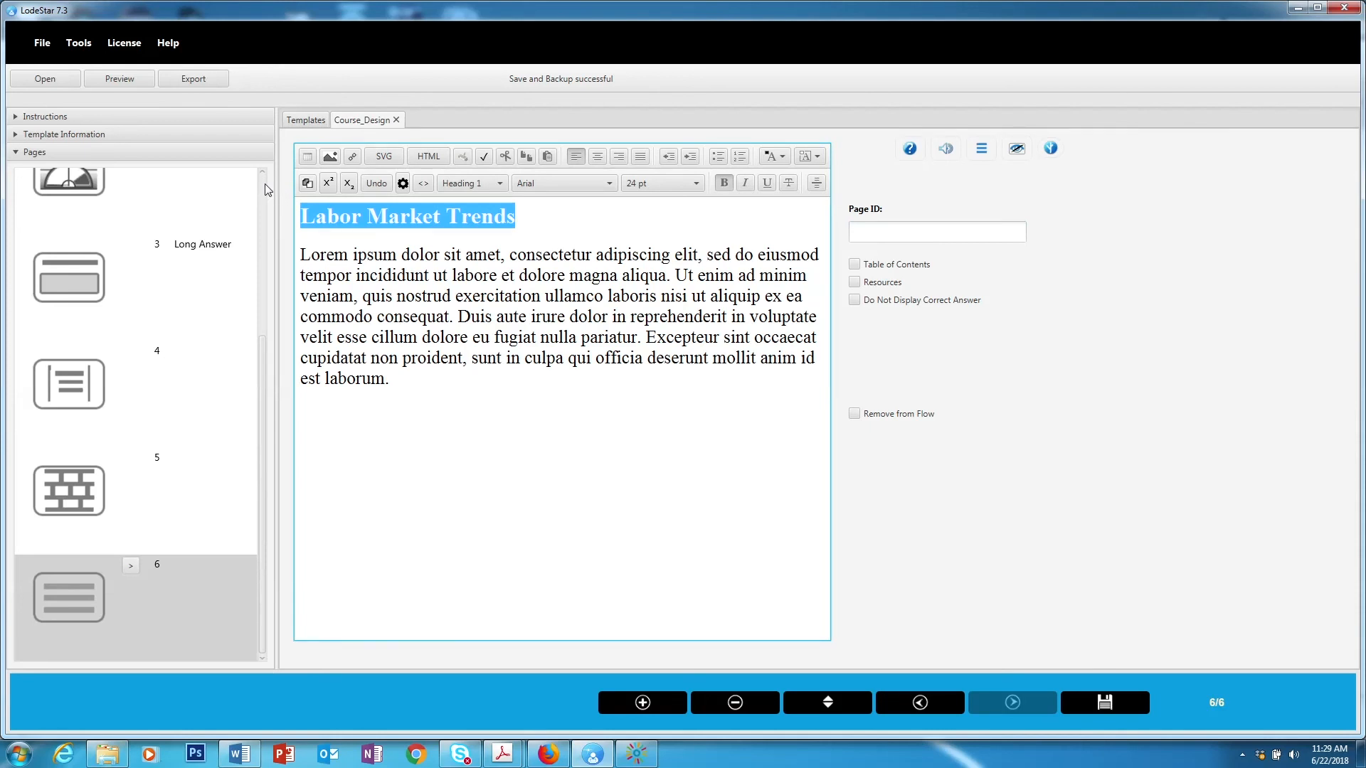
pyautogui.click(873, 235)
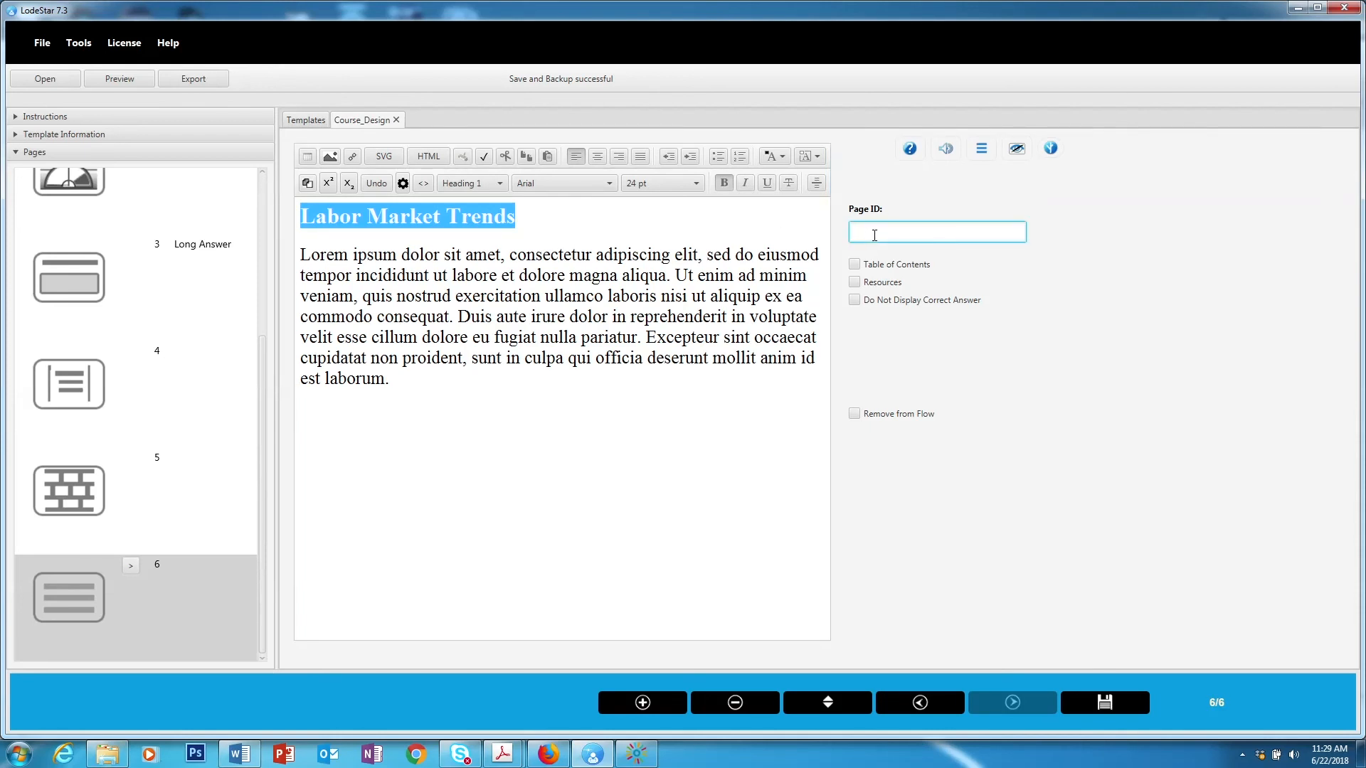
pyautogui.hotkey('ctrl', 'v')
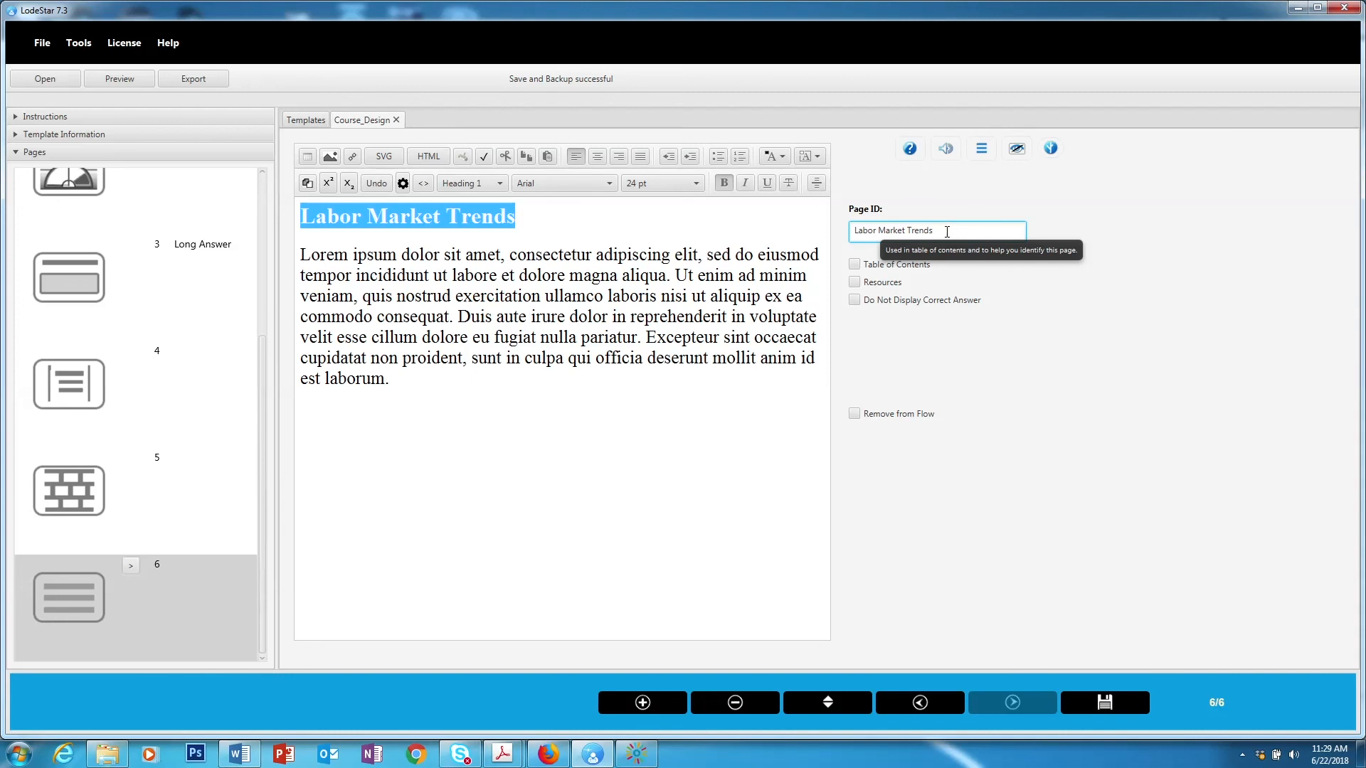
pyautogui.tripleClick(921, 229)
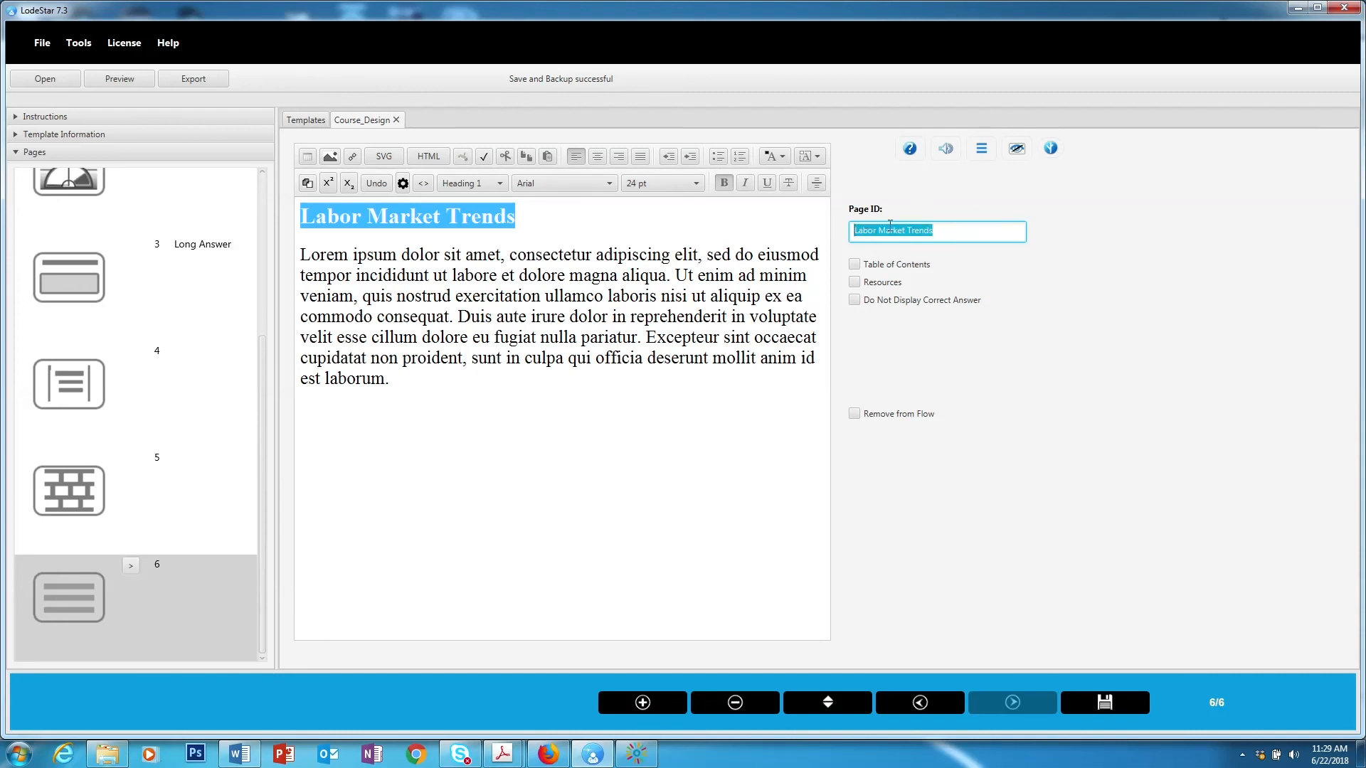
pyautogui.click(856, 284)
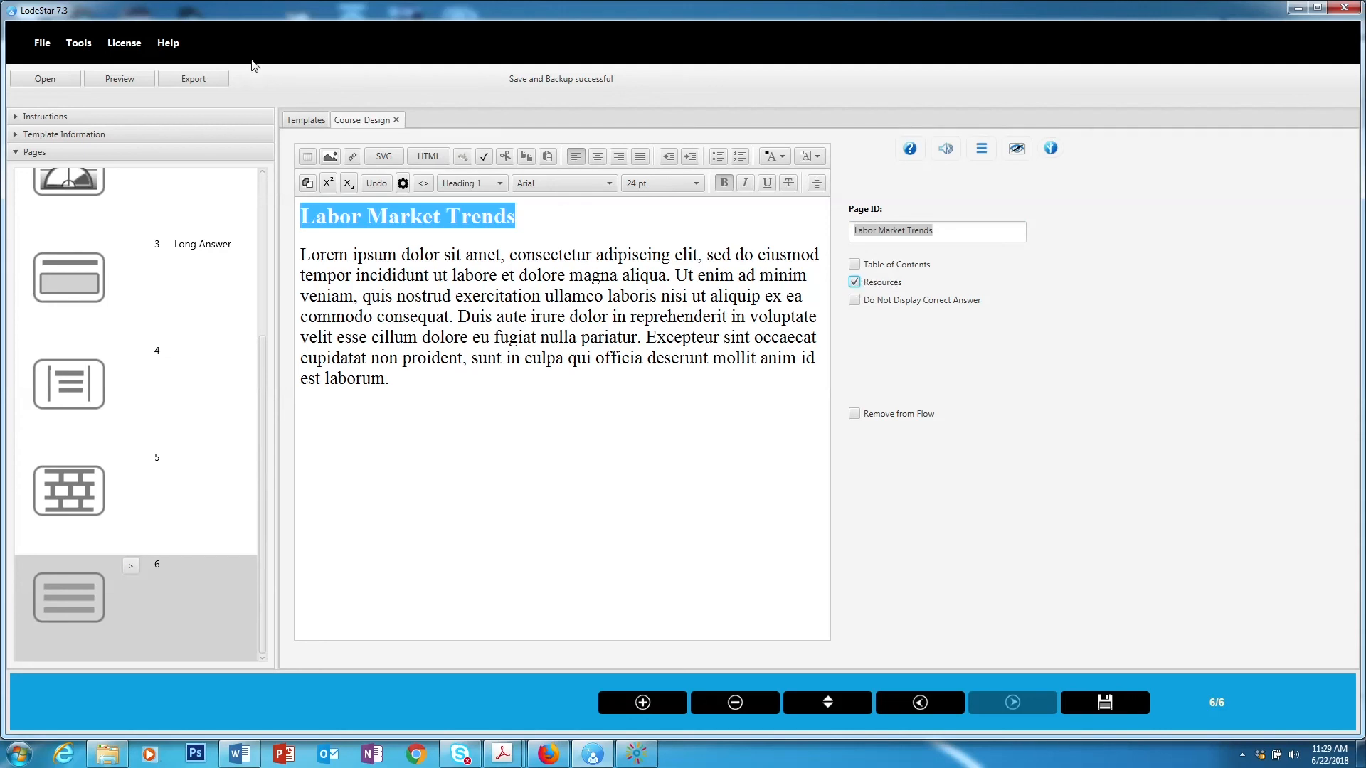
# Preview the project in an enlarged window, view the Labor Market Trends resource from the dean interview page, and close the resource
pyautogui.click(127, 78)
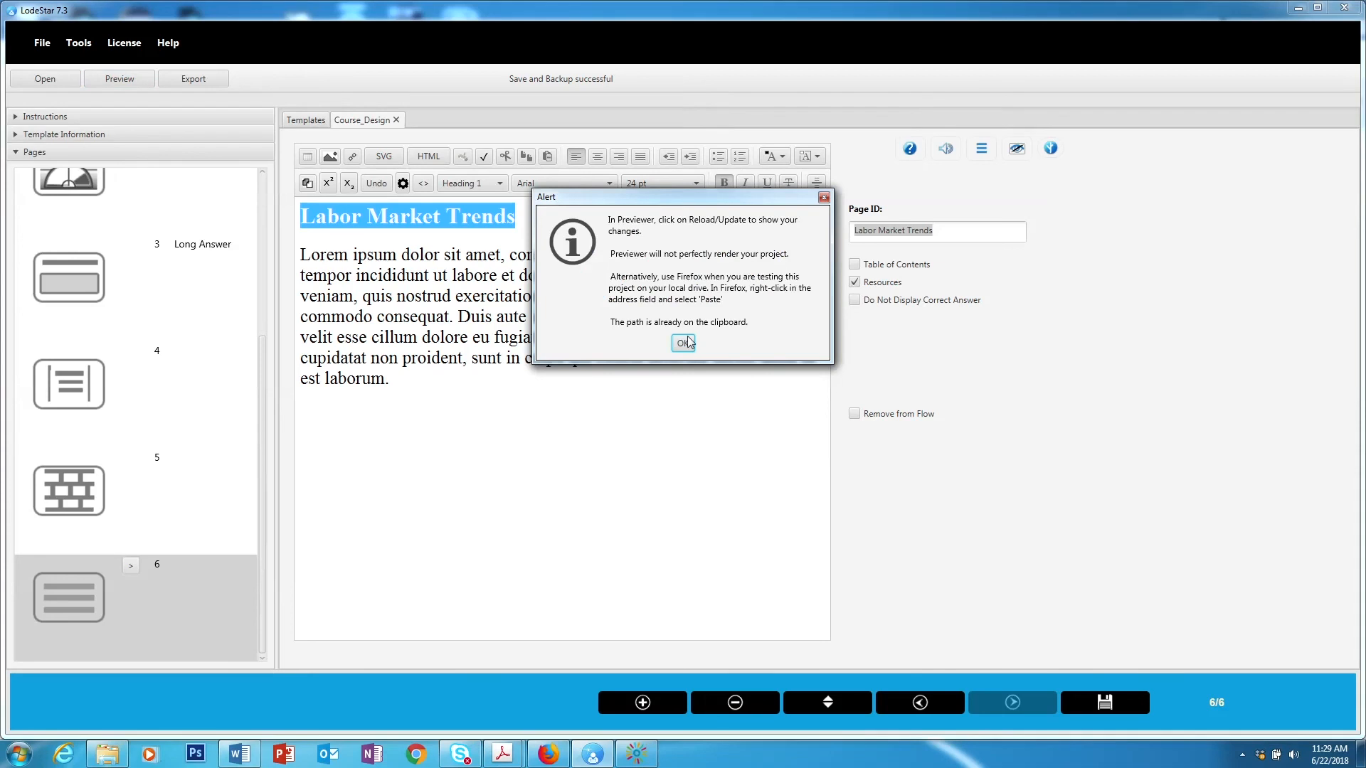
pyautogui.click(683, 343)
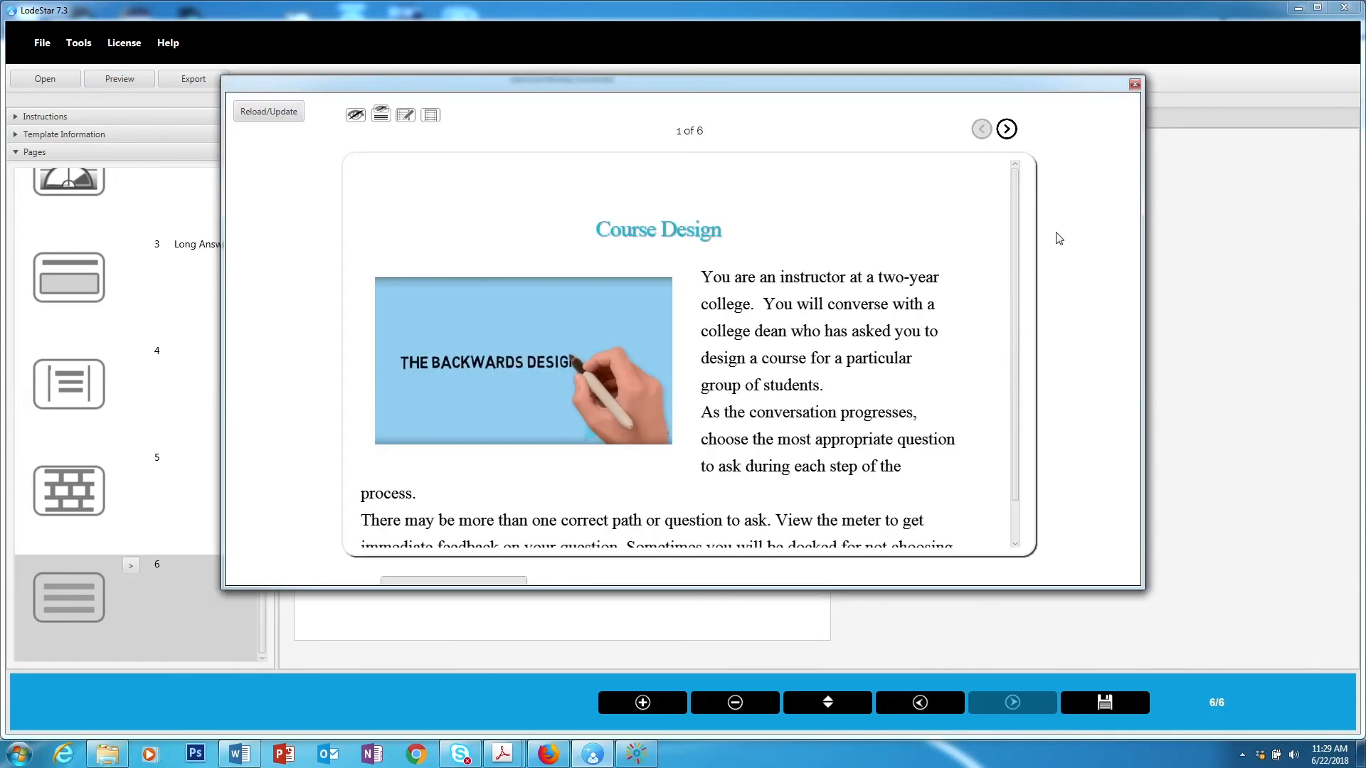
pyautogui.moveTo(1004, 588); pyautogui.dragTo(996, 654)
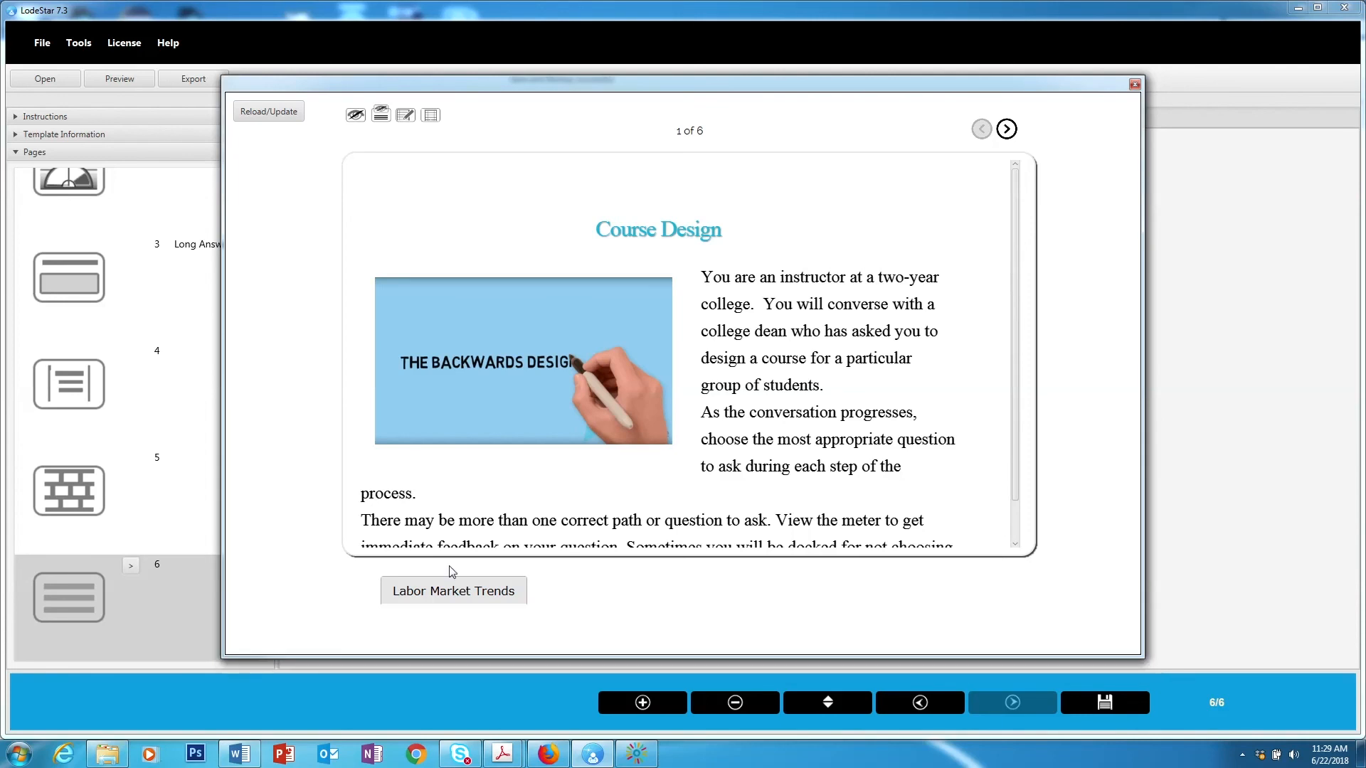
pyautogui.click(1006, 130)
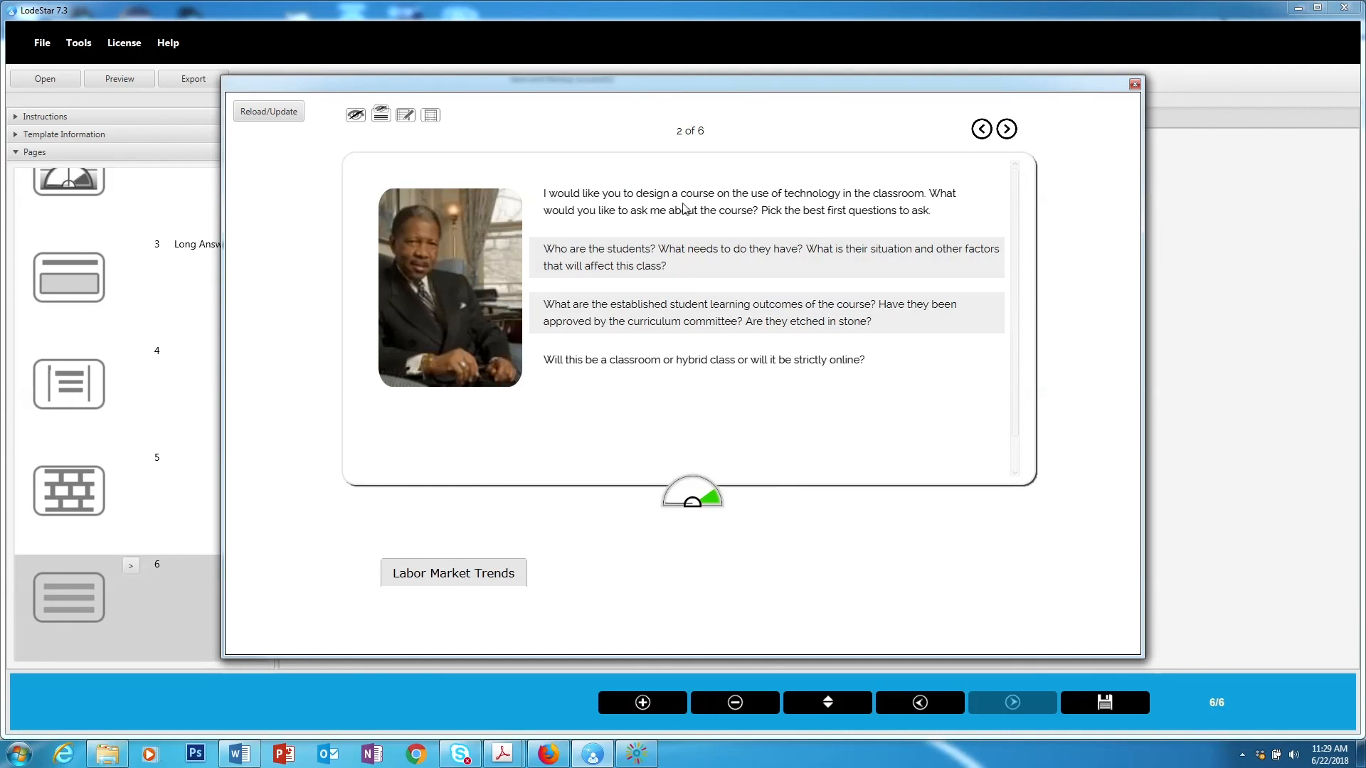
pyautogui.click(475, 574)
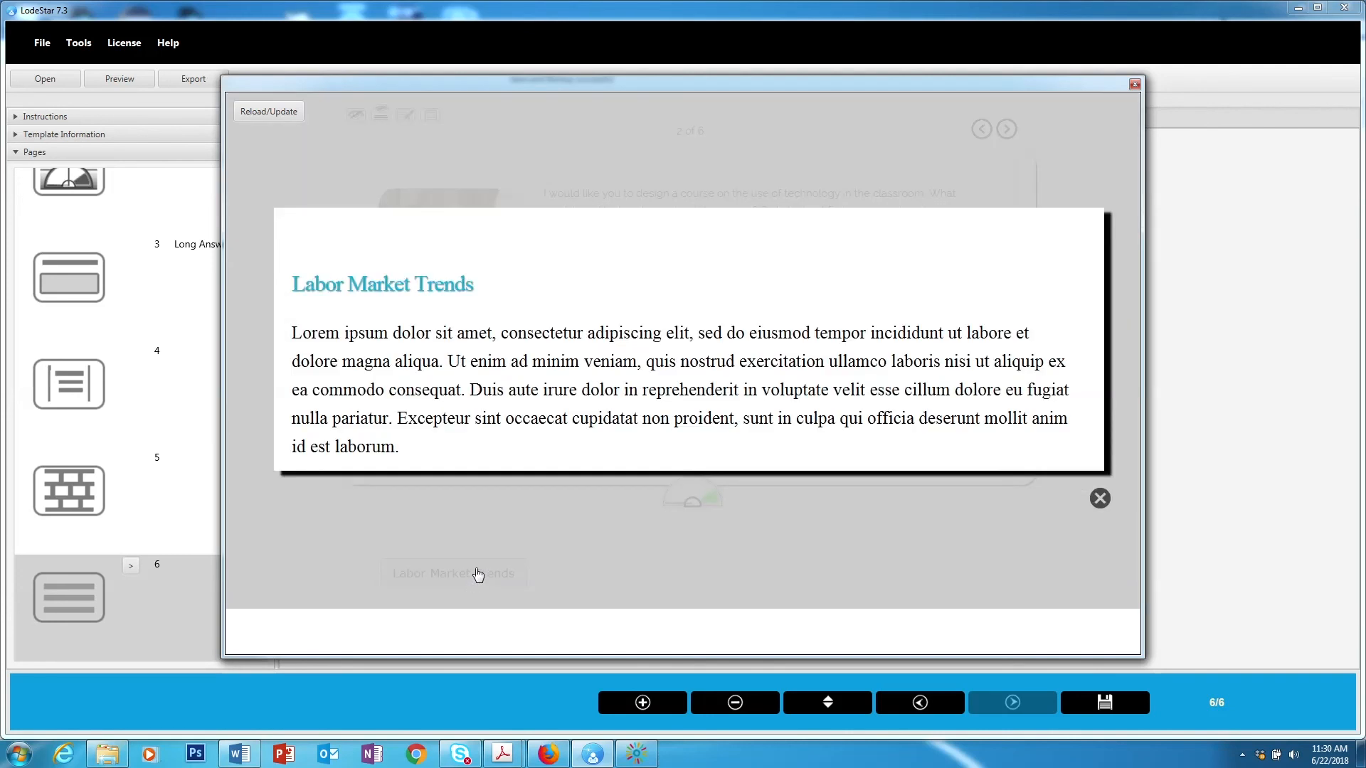
pyautogui.click(1099, 498)
# Examine the long-answer reflection and the journal's First Step Reflection entry in the preview, return to the first page and close the preview
pyautogui.click(1006, 129)
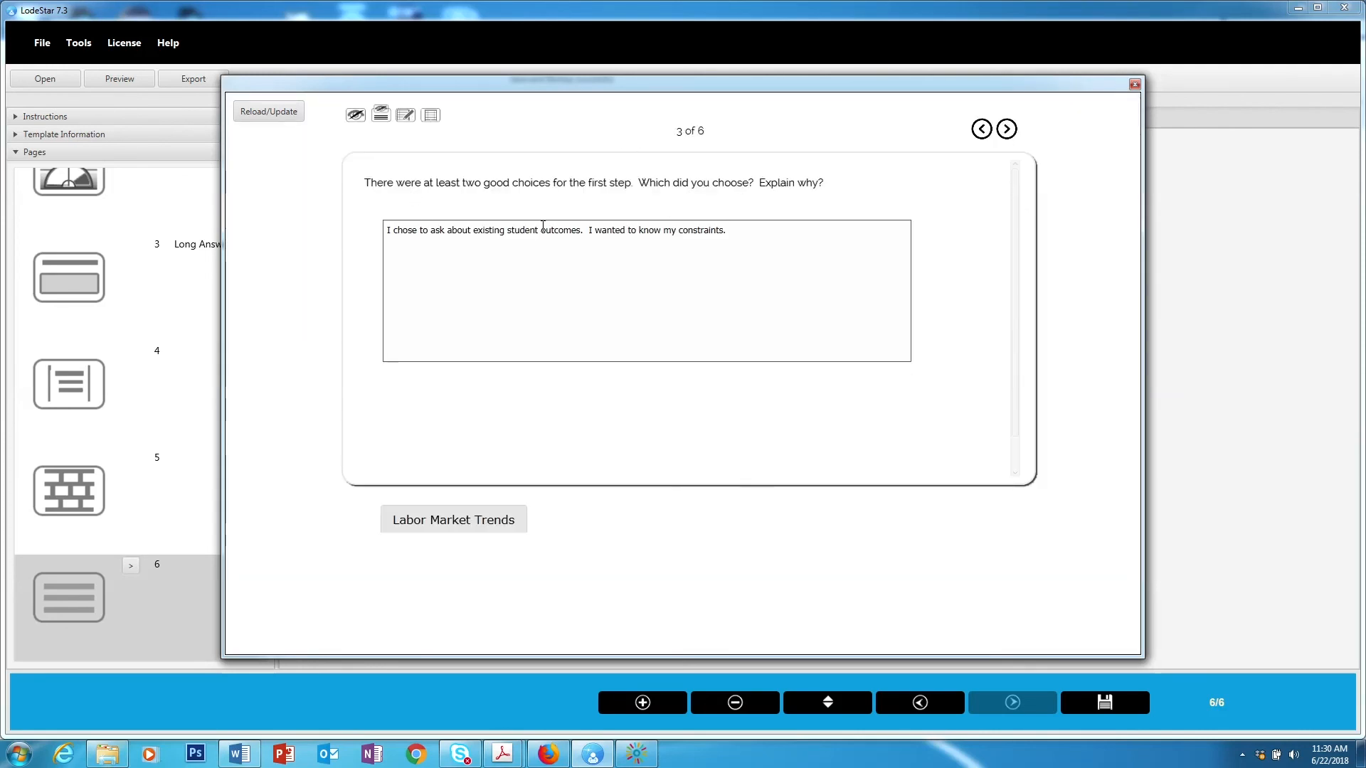
pyautogui.click(1006, 129)
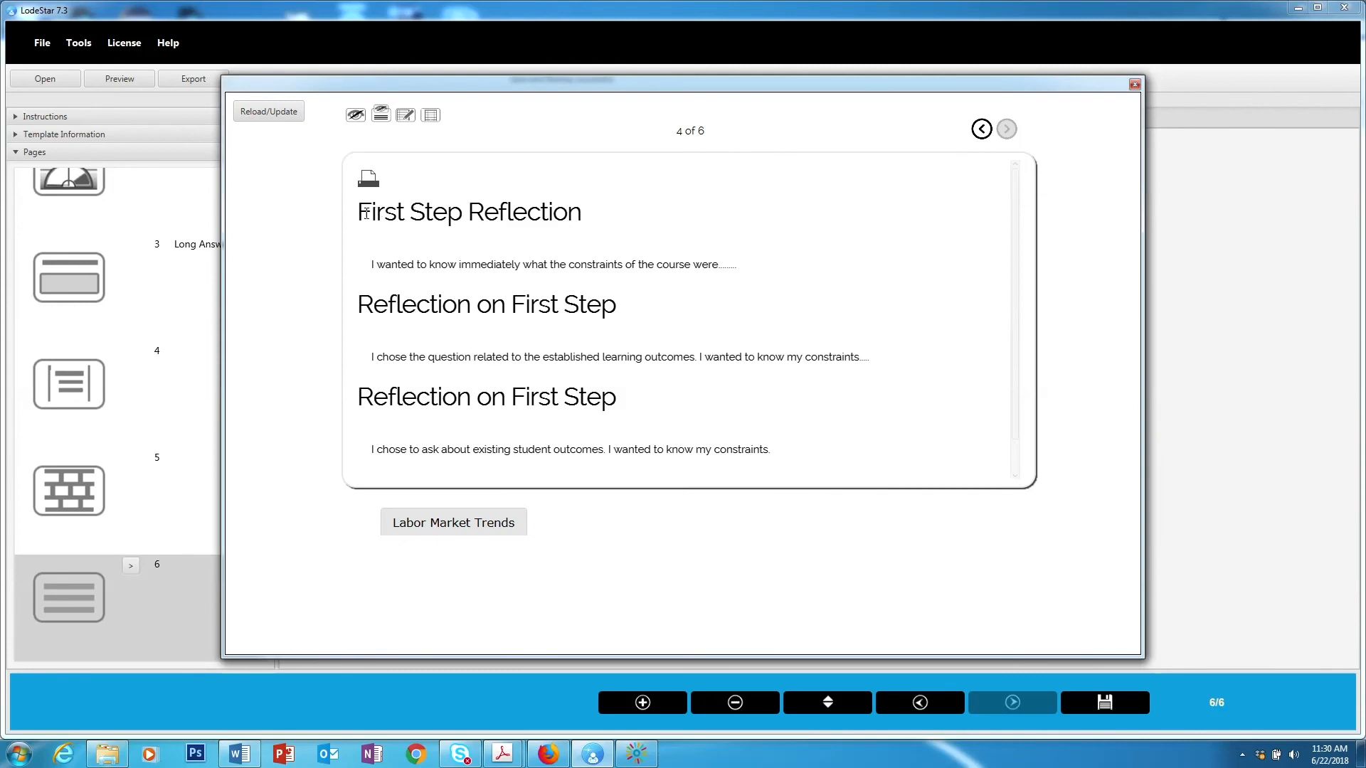
pyautogui.moveTo(358, 212); pyautogui.dragTo(581, 201)
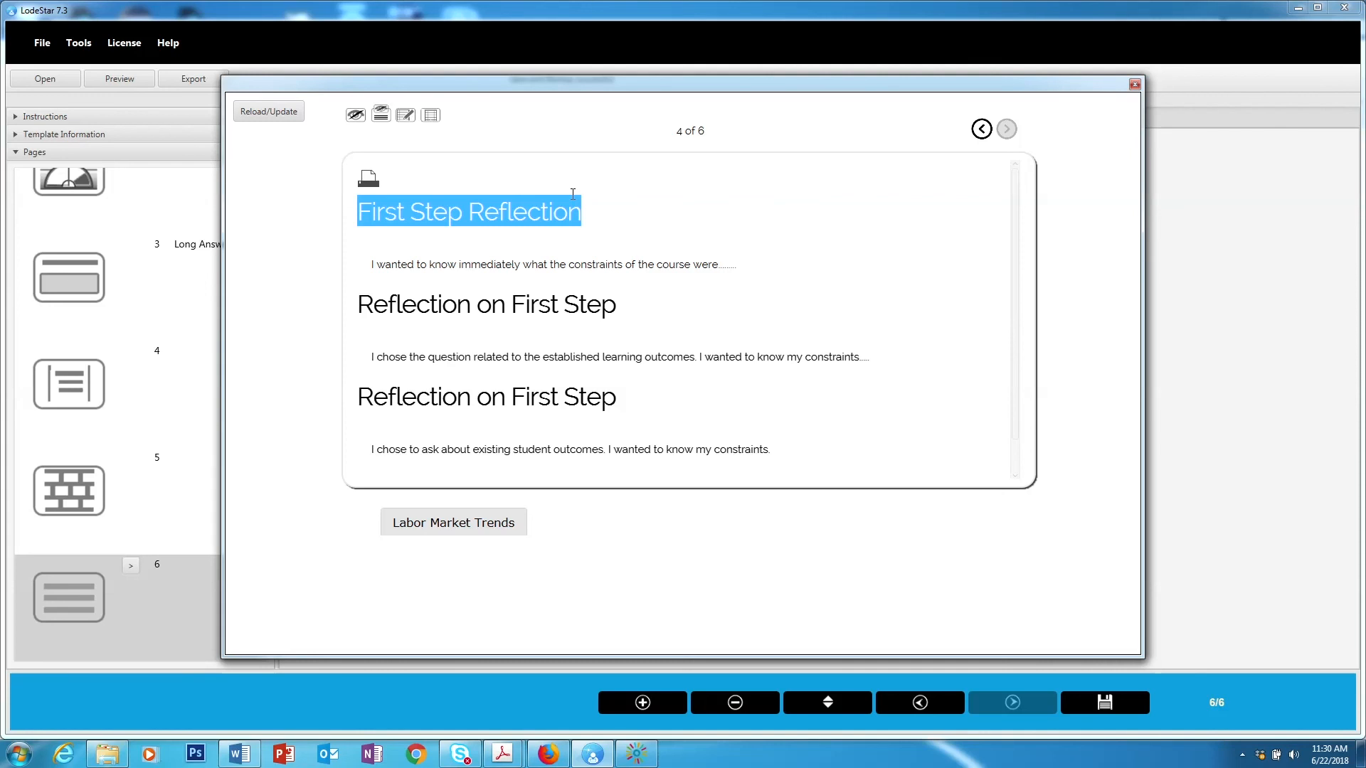
pyautogui.moveTo(385, 265); pyautogui.dragTo(502, 265)
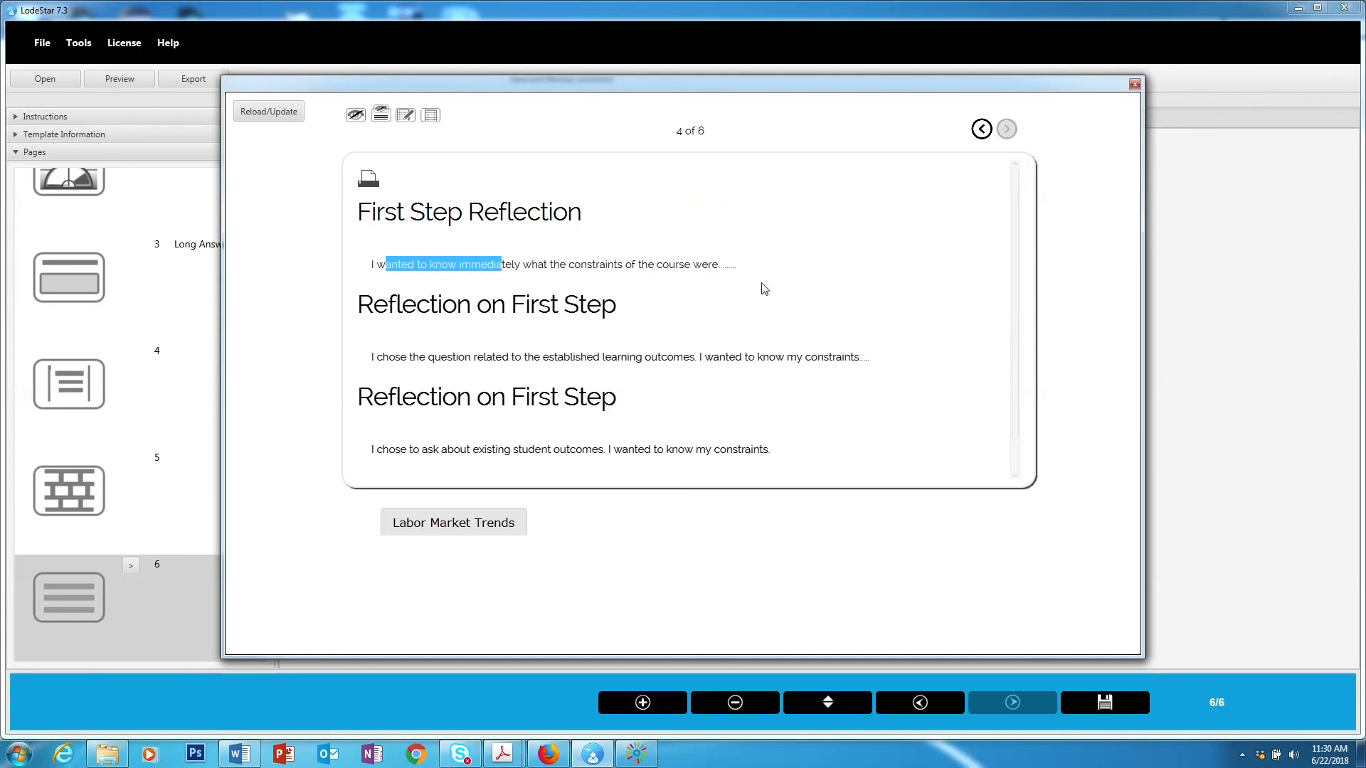
pyautogui.click(357, 212)
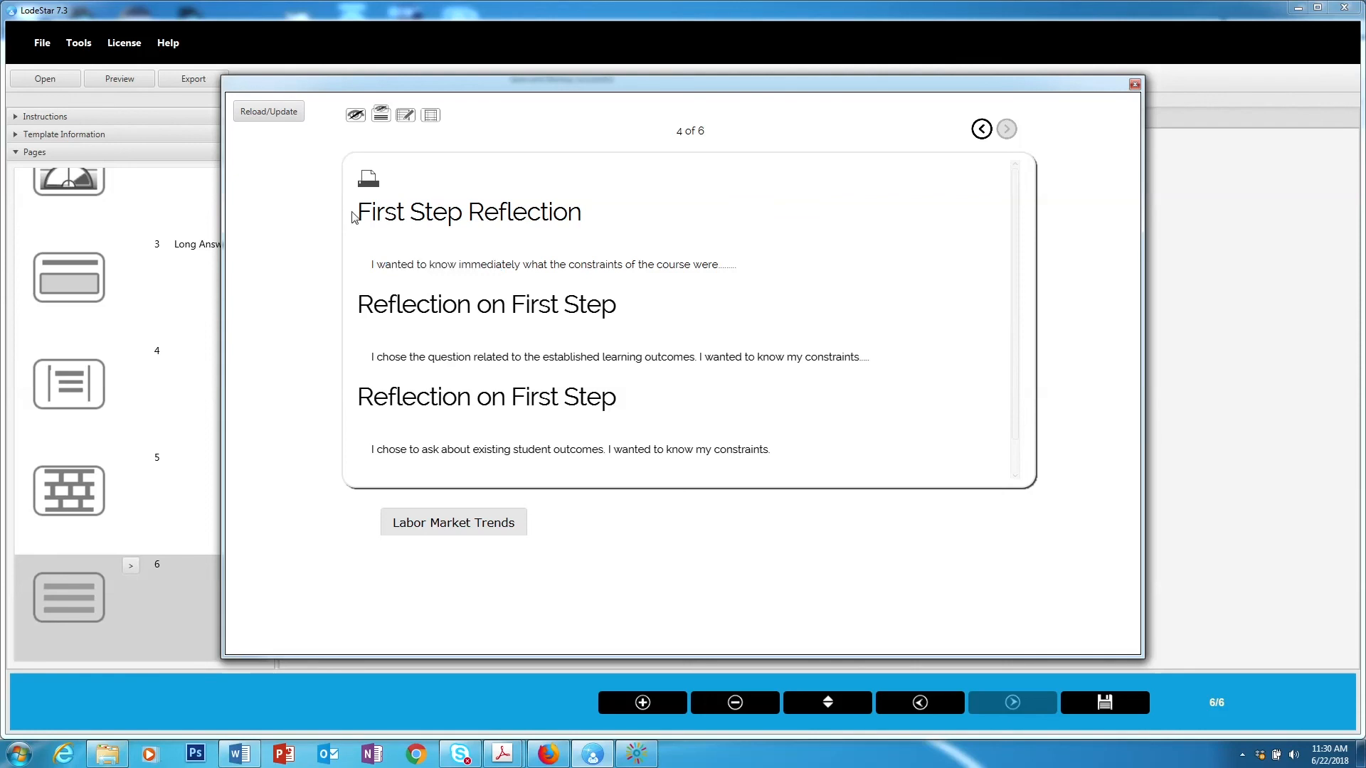
pyautogui.moveTo(357, 212); pyautogui.dragTo(825, 274)
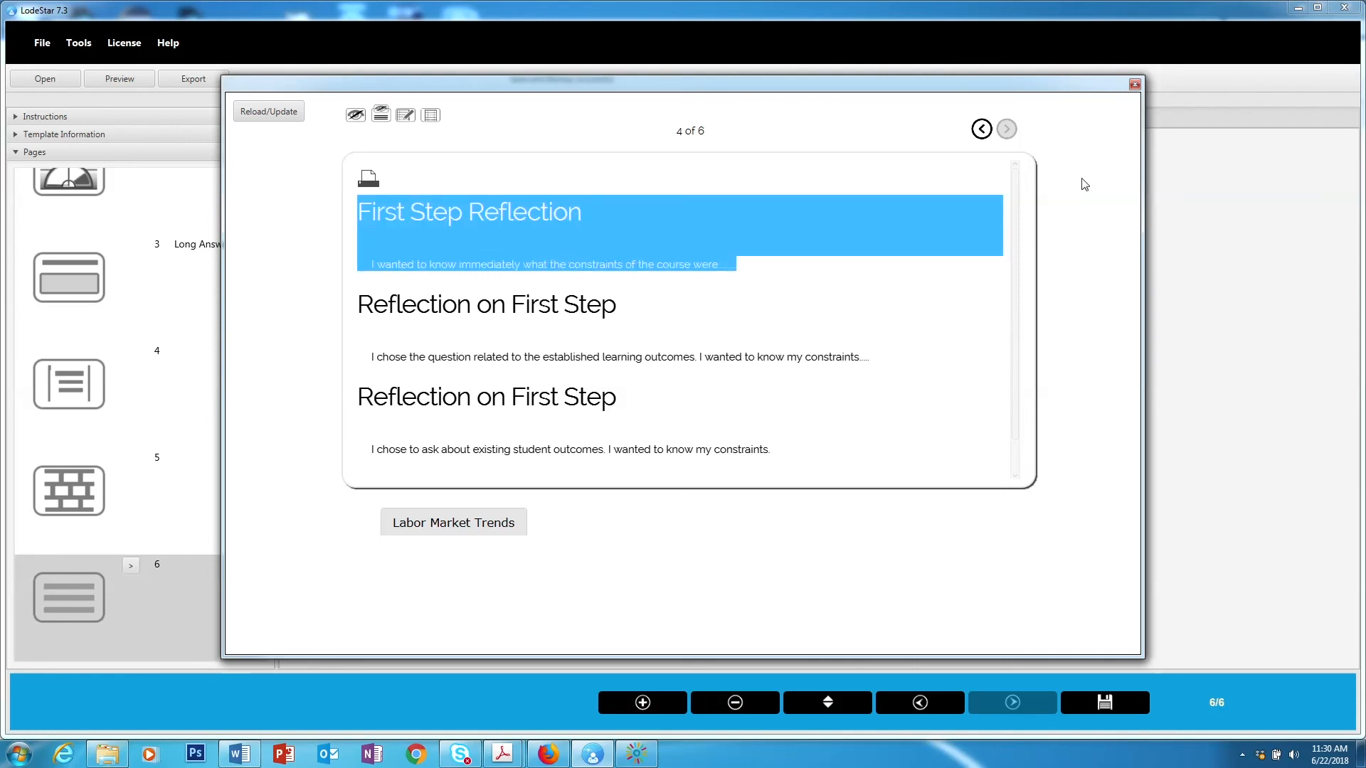
pyautogui.click(981, 129)
pyautogui.click(981, 129)
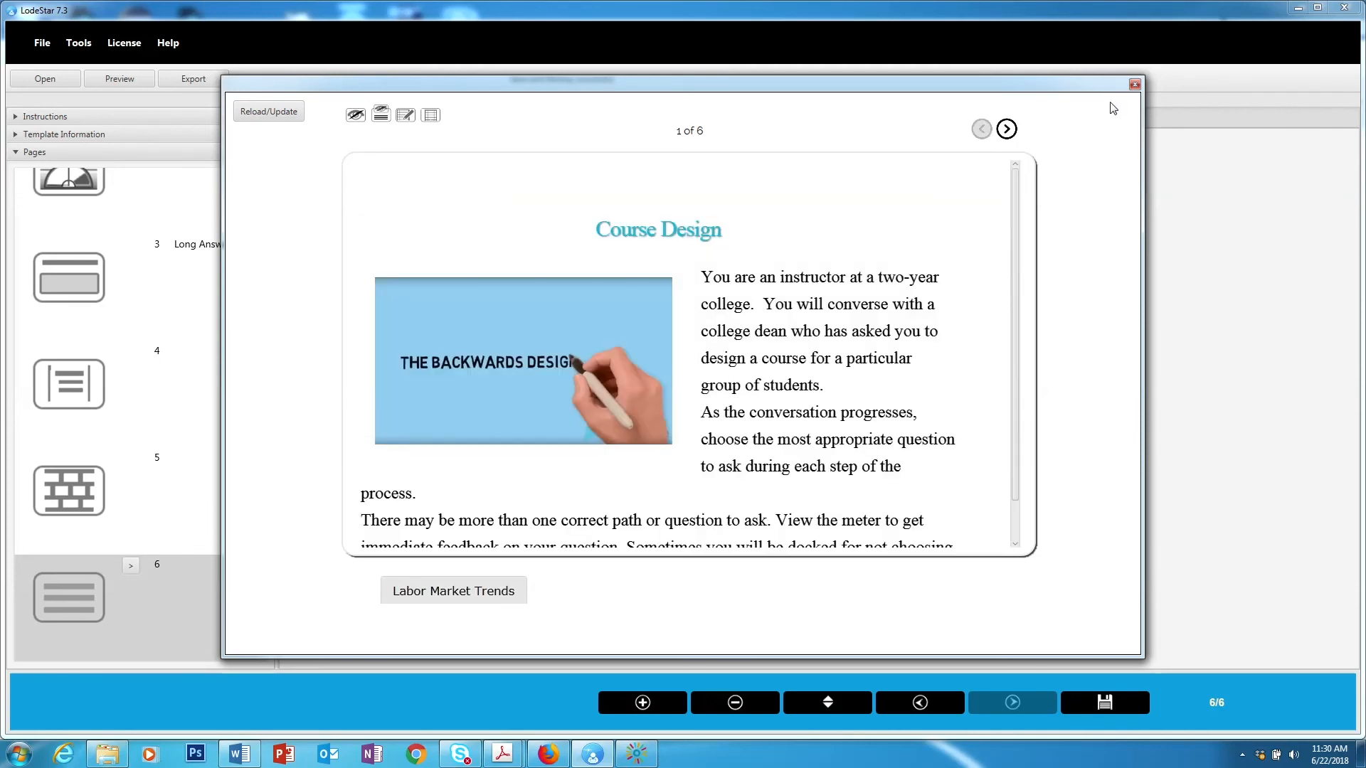
pyautogui.click(1135, 87)
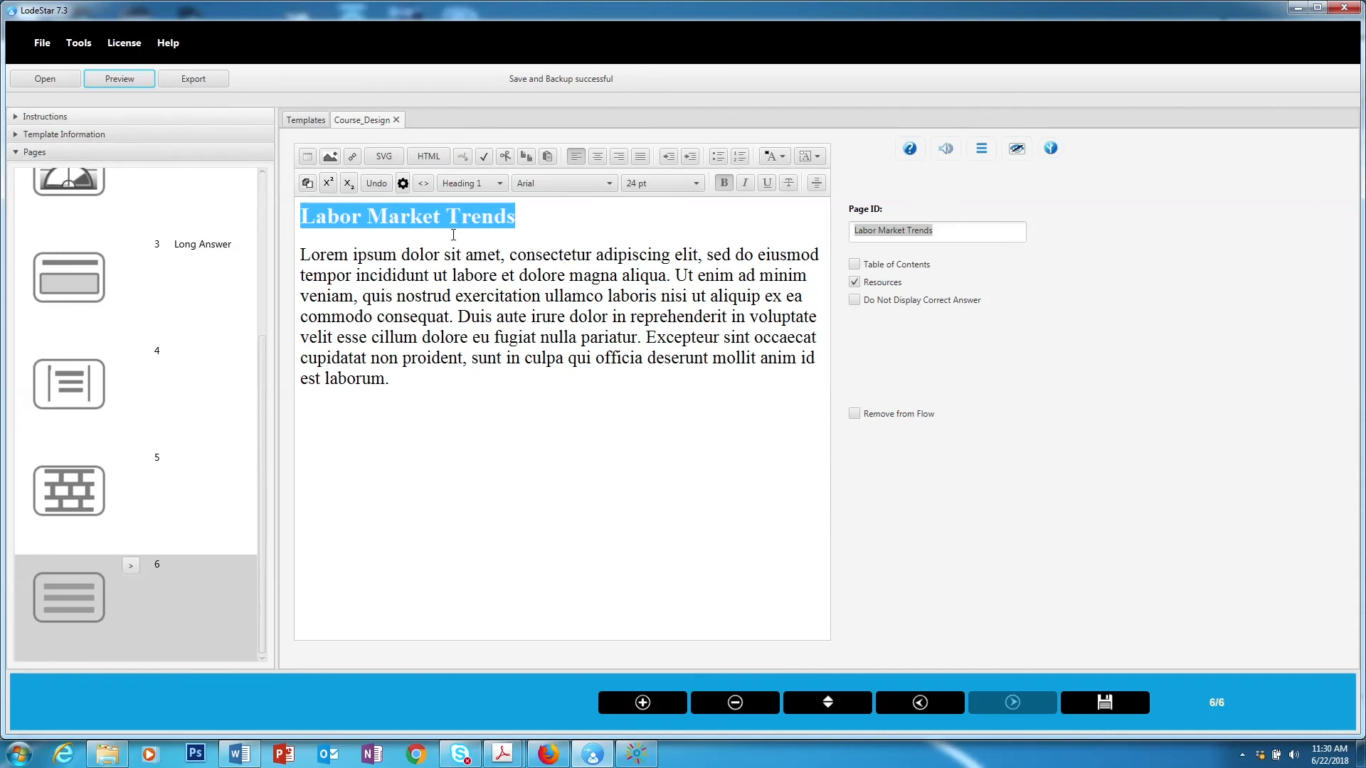
# Open the branching options for User Response #1 on the Question One page and show the available branch actions
pyautogui.scroll(3, 228, 381)
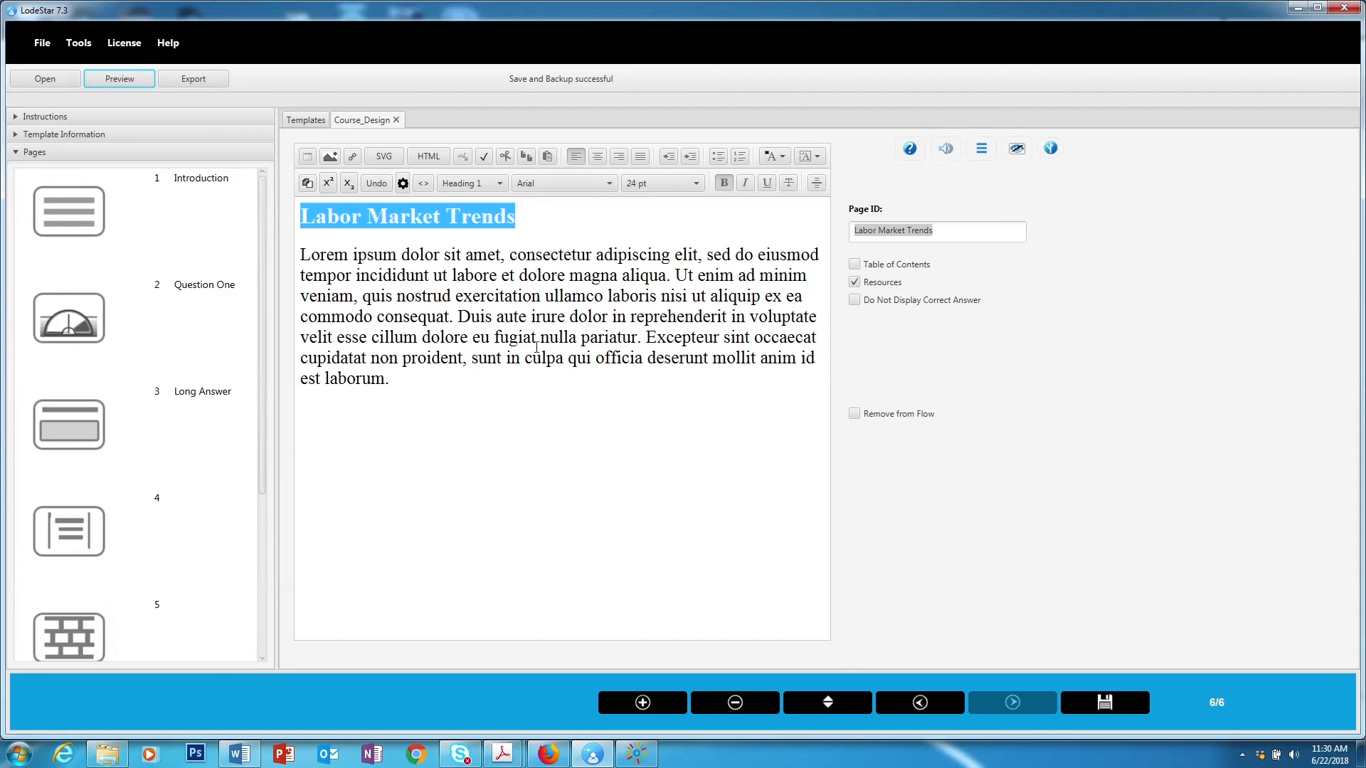
pyautogui.scroll(-3, 158, 295)
pyautogui.scroll(3, 152, 320)
pyautogui.click(205, 291)
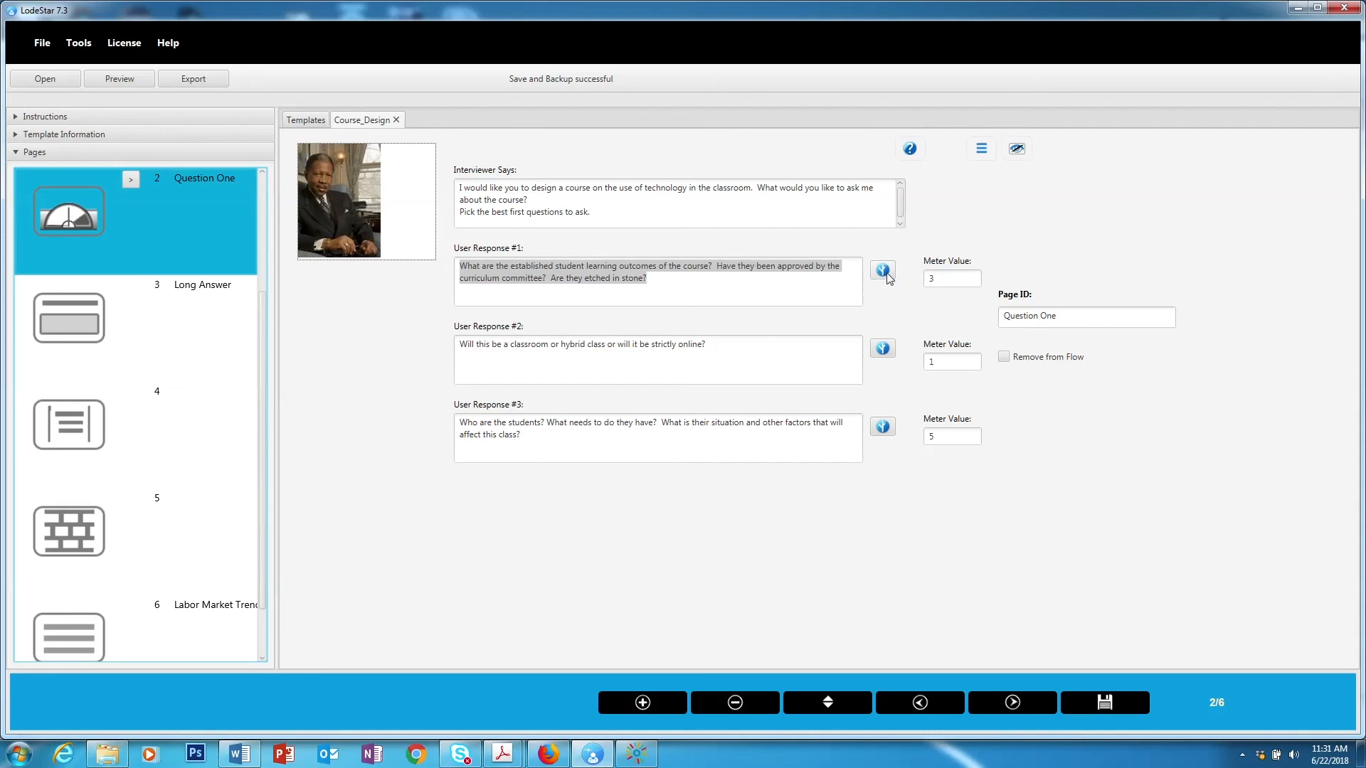
pyautogui.click(730, 281)
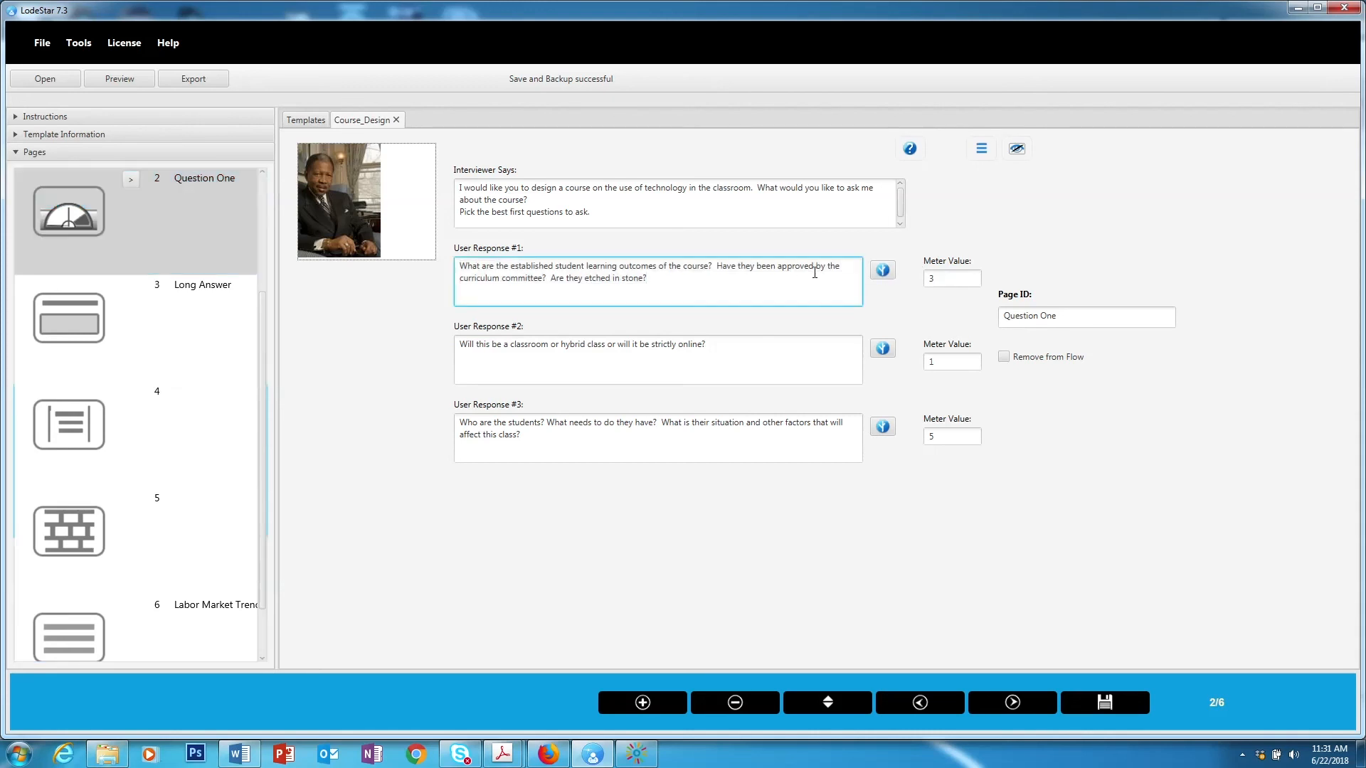
pyautogui.click(883, 276)
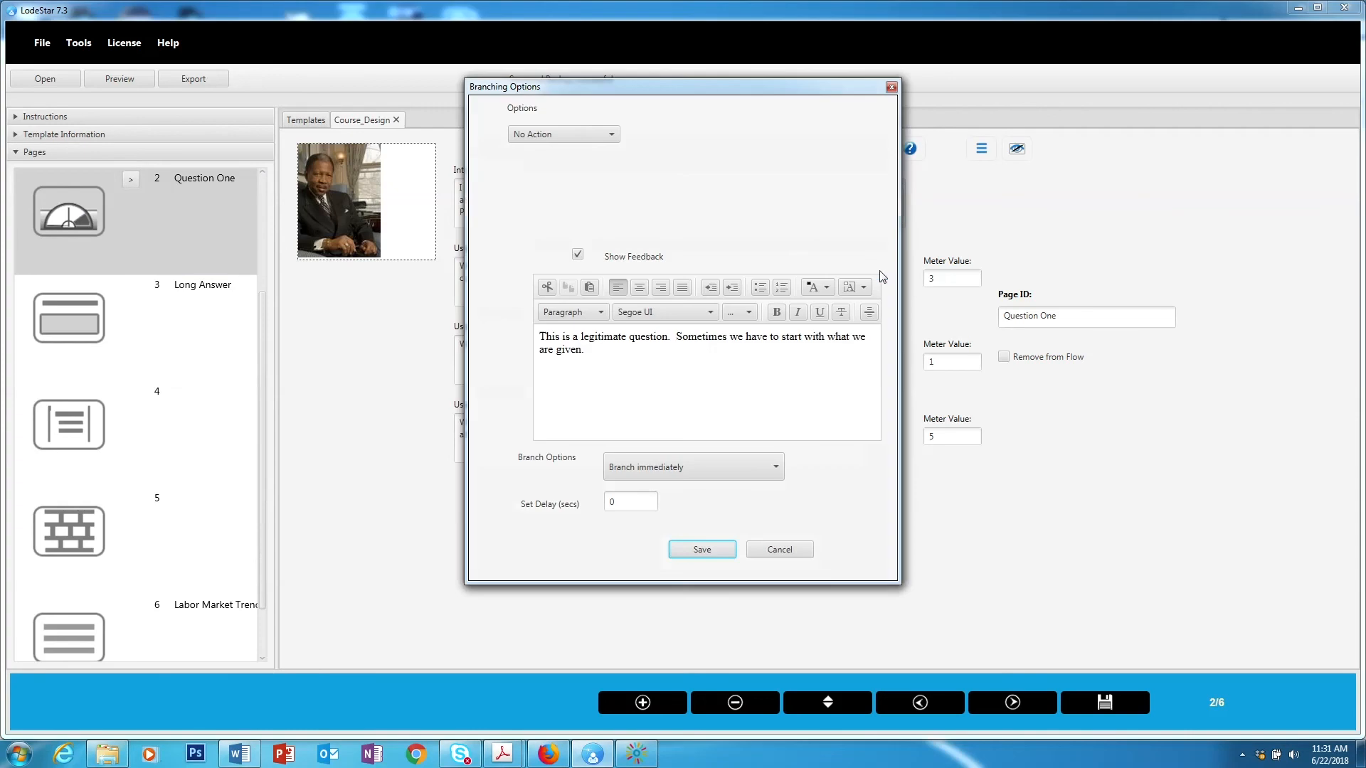
pyautogui.click(568, 134)
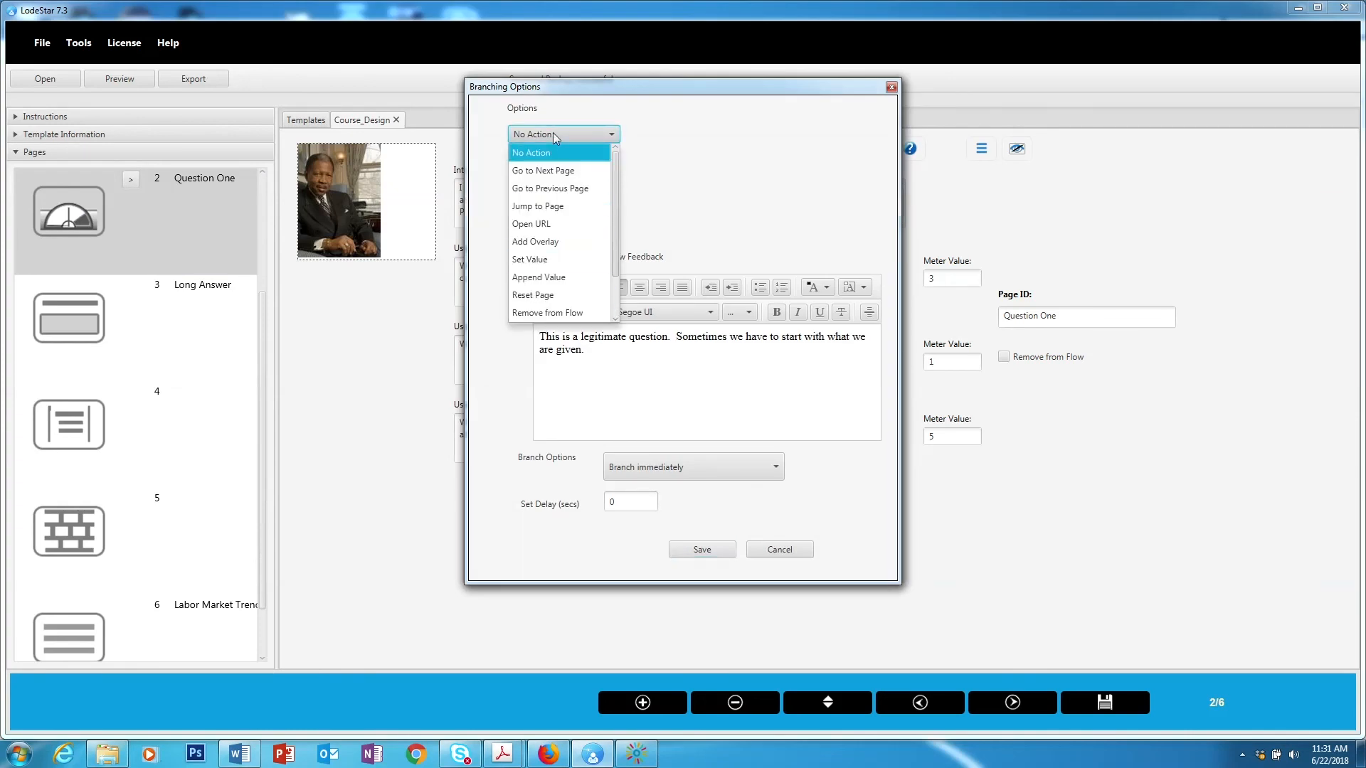